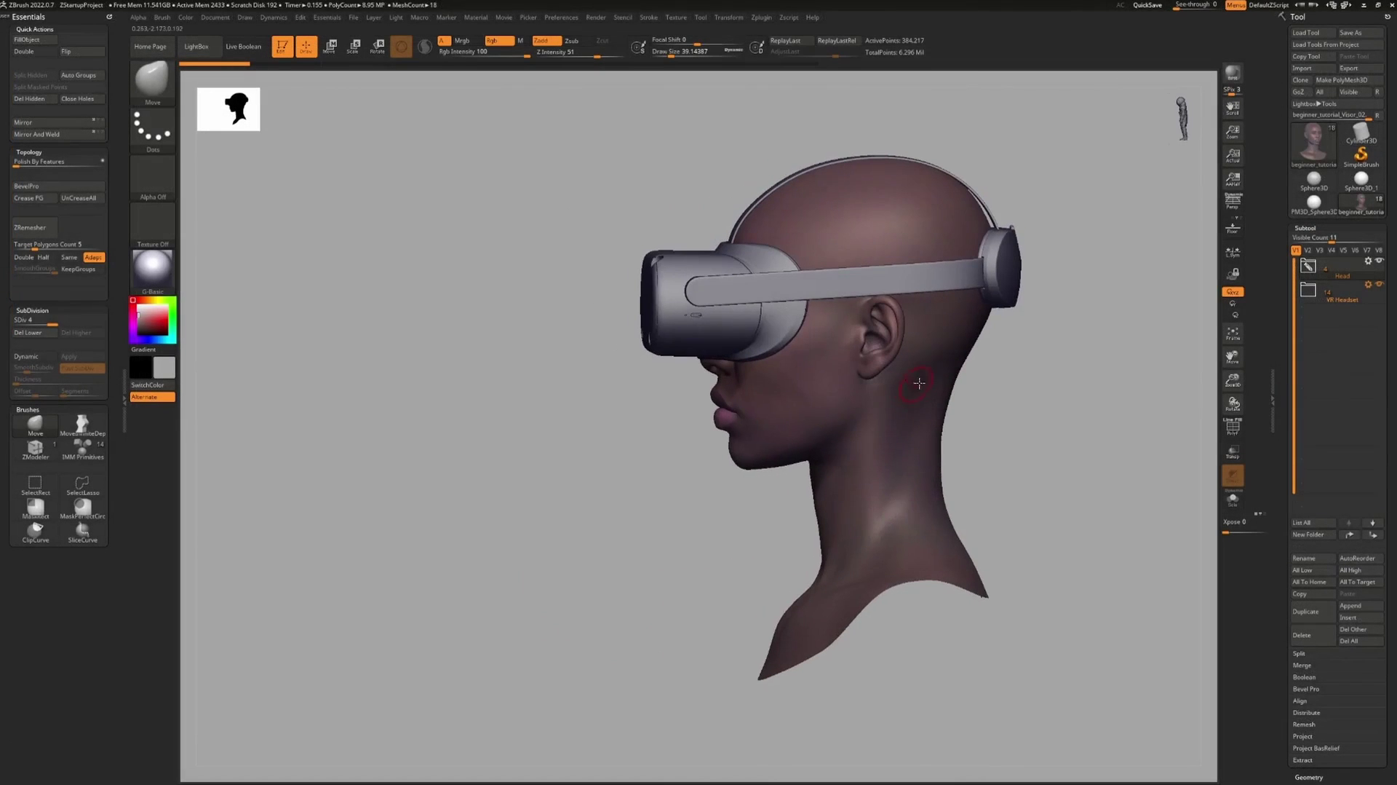
left_click_drag(539, 380, 806, 384)
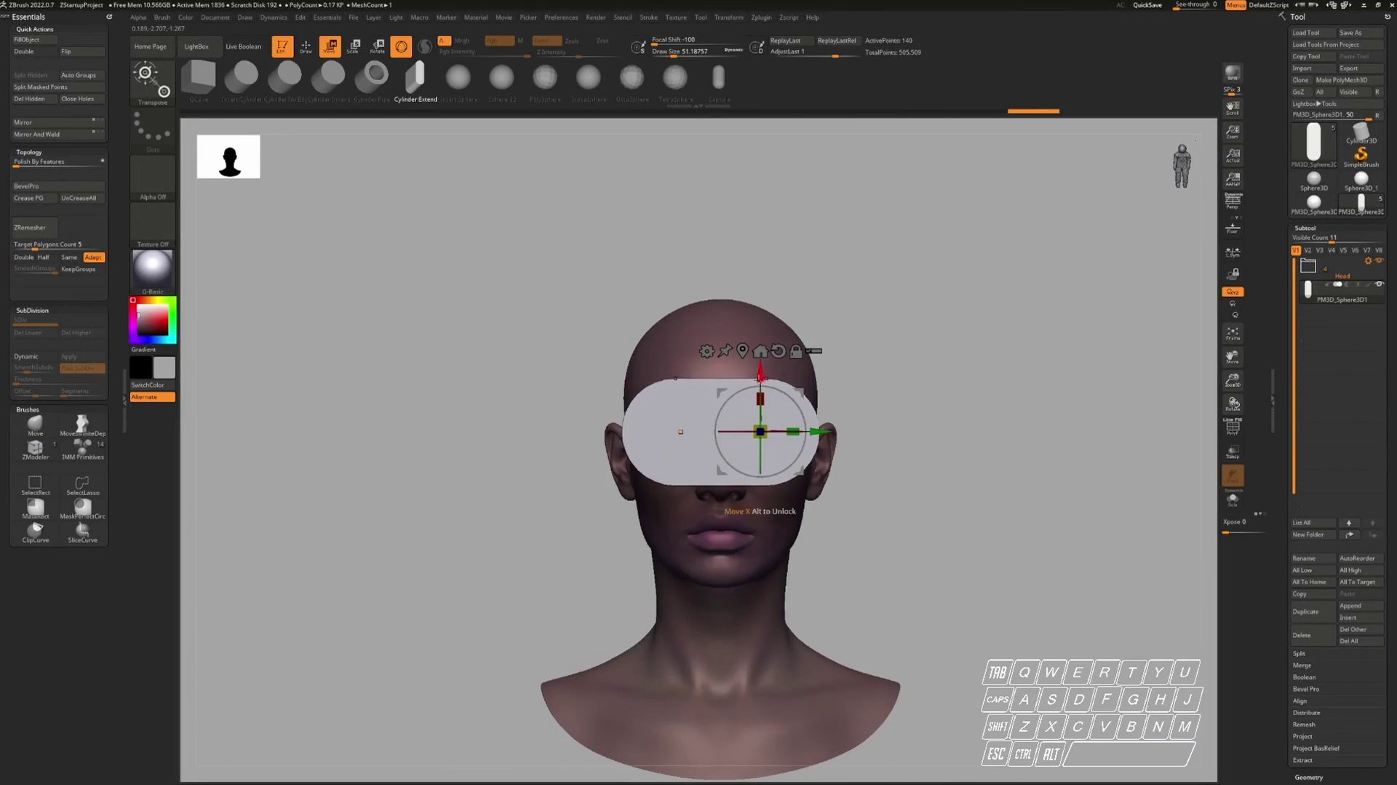
right_click_drag(946, 436, 895, 321)
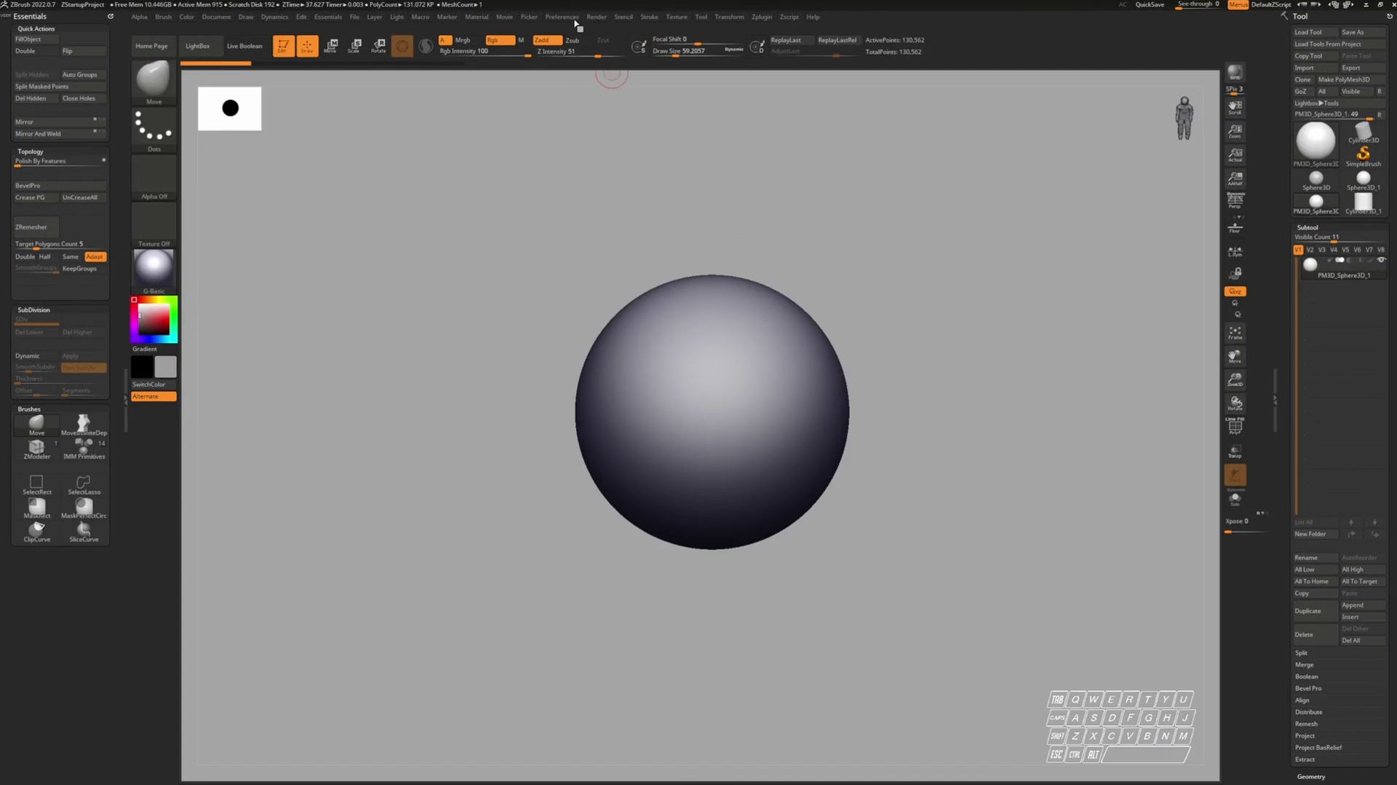
left_click(575, 22)
left_click(583, 100)
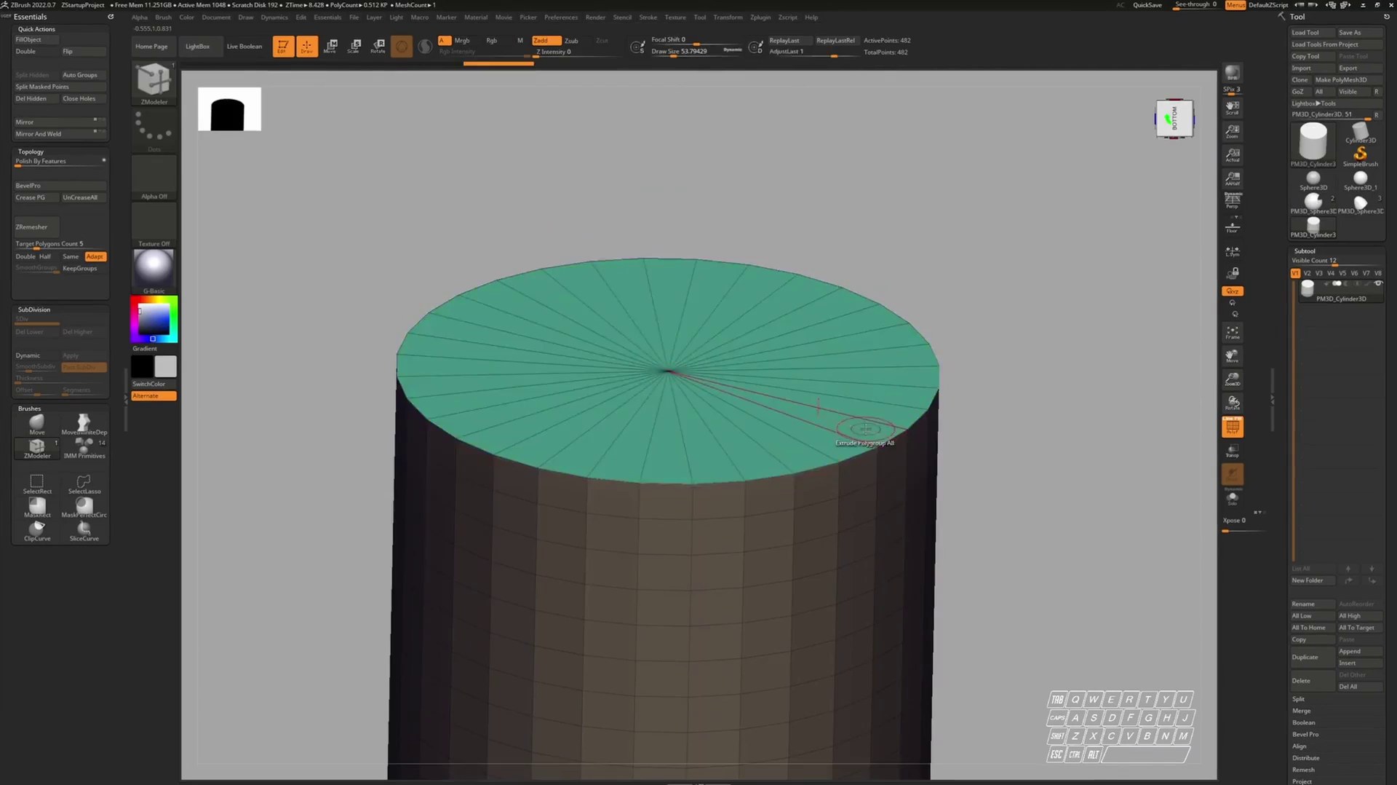
left_click_drag(858, 427, 858, 327)
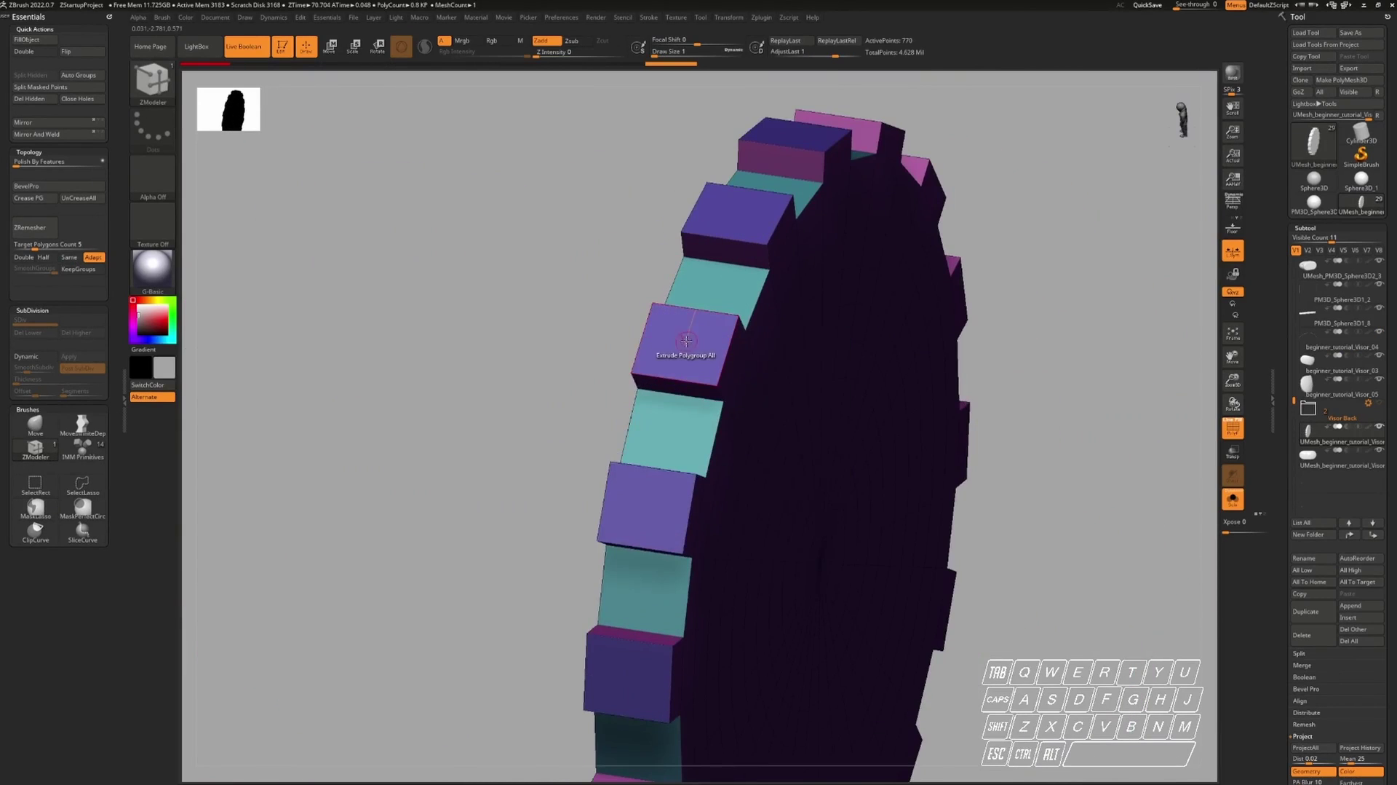
key("space")
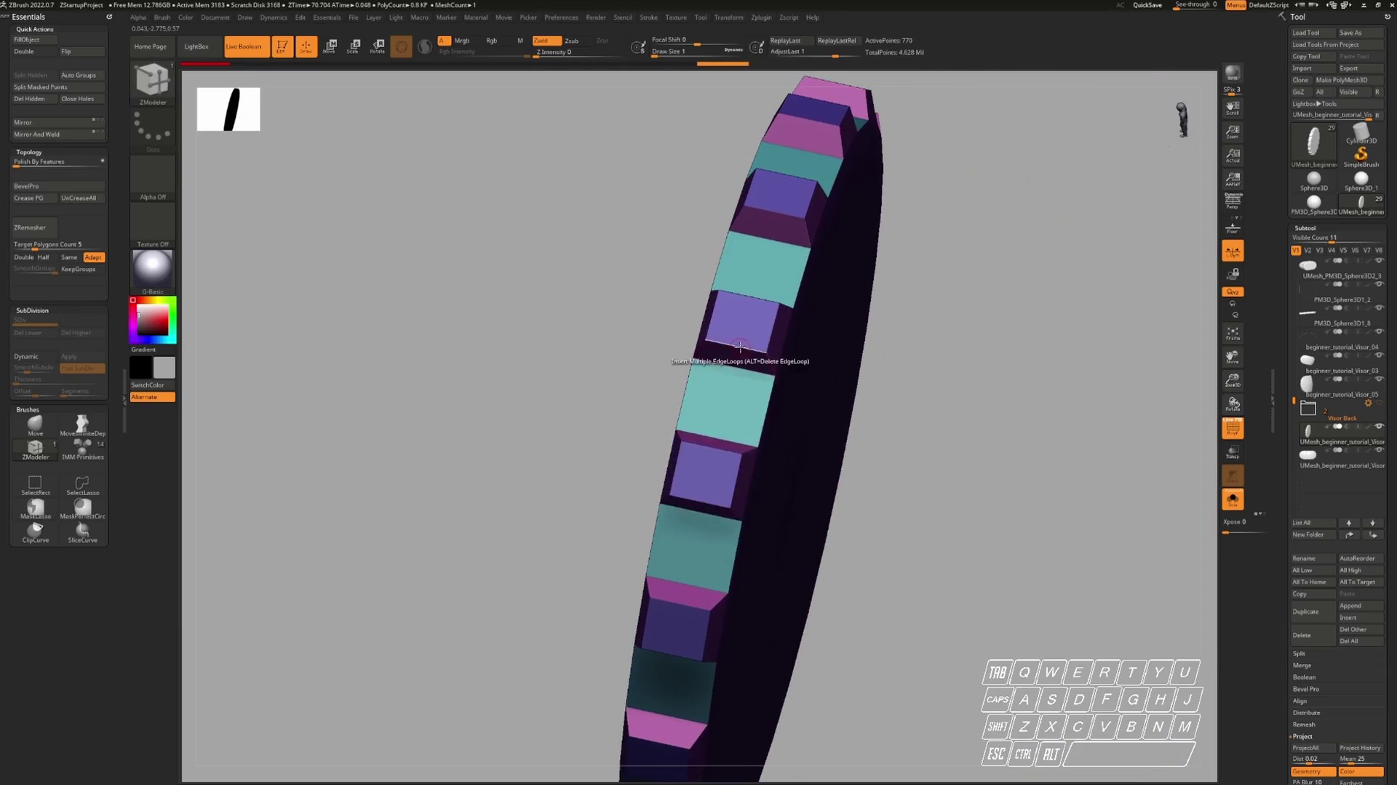
key("space")
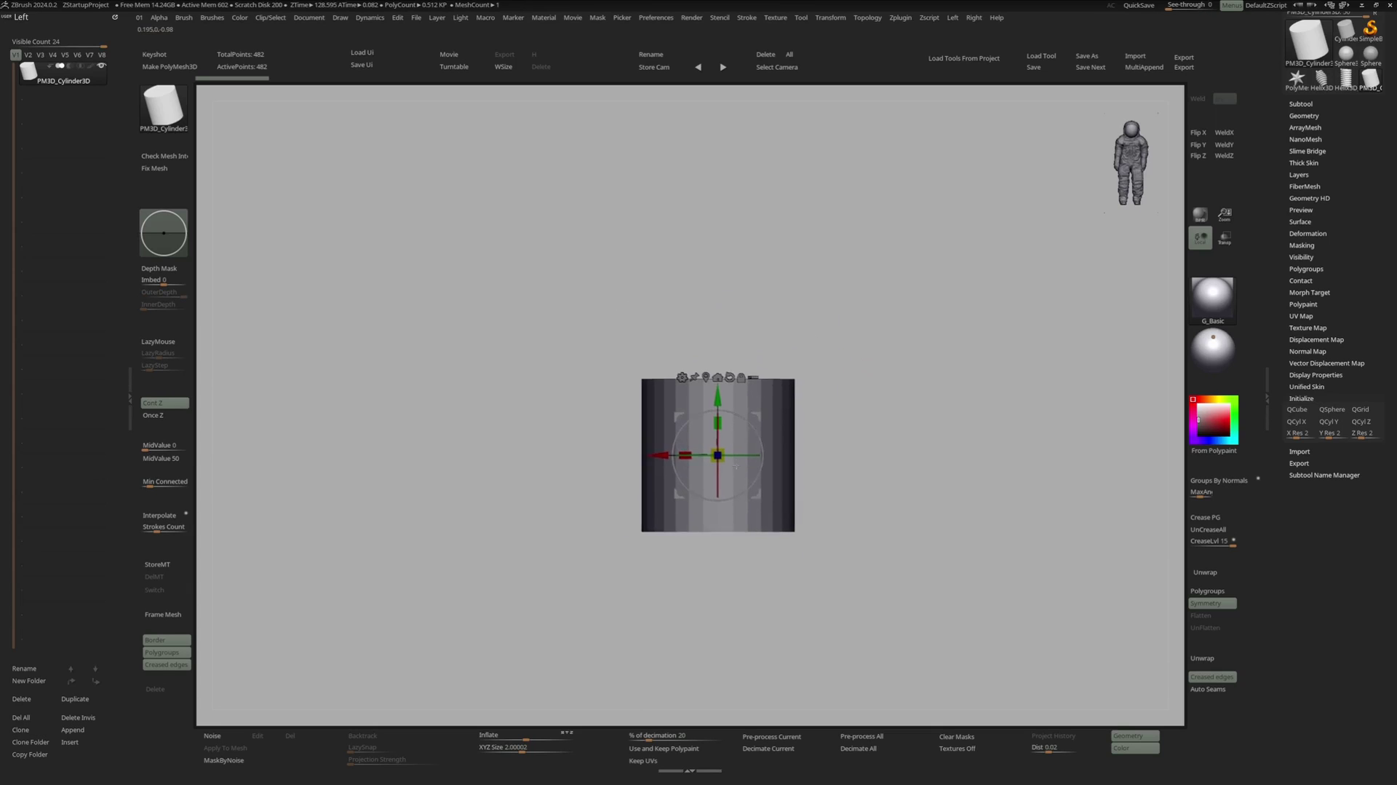
- Stretch the cylinder along its vertical axis into a tall, narrow body
right_click_drag(736, 467, 738, 486, "alt")
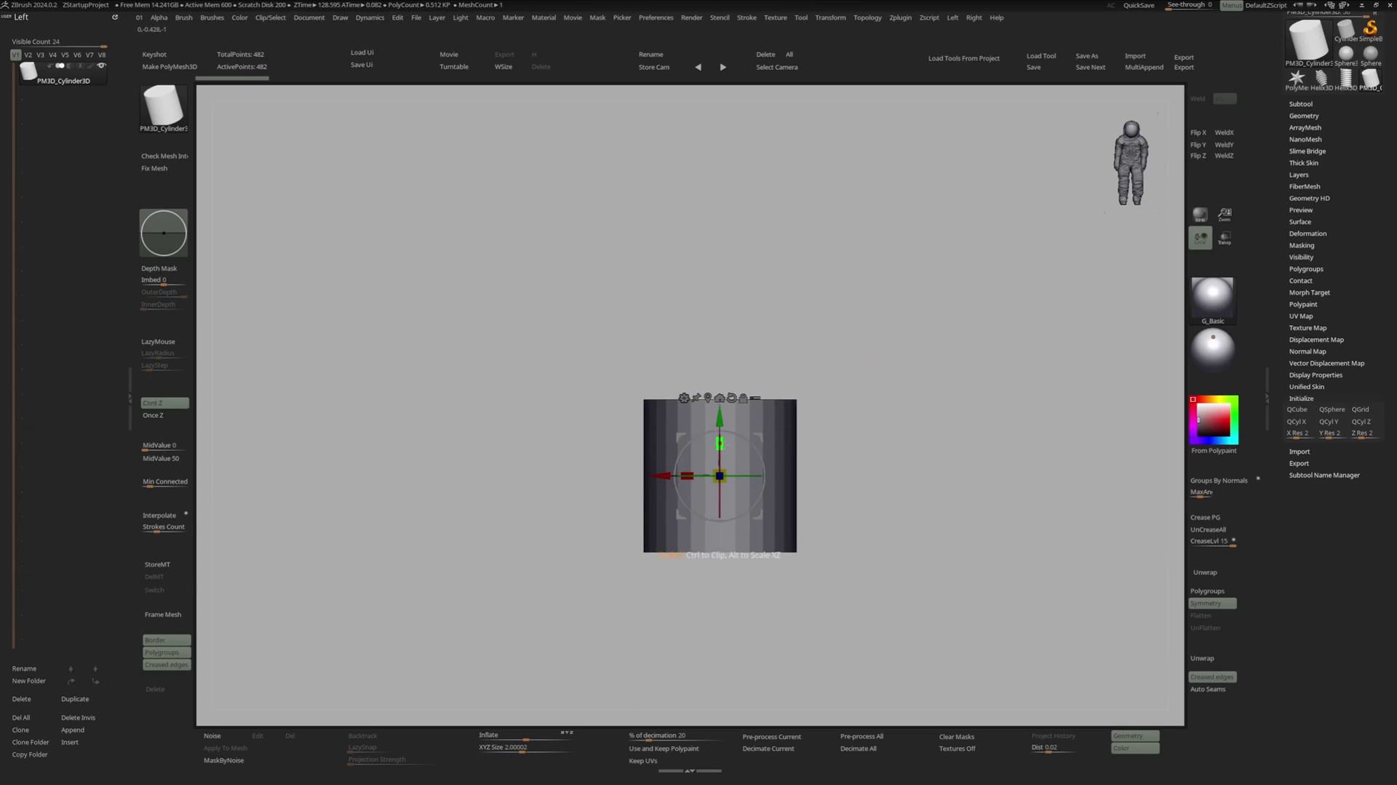
left_click_drag(724, 445, 723, 406)
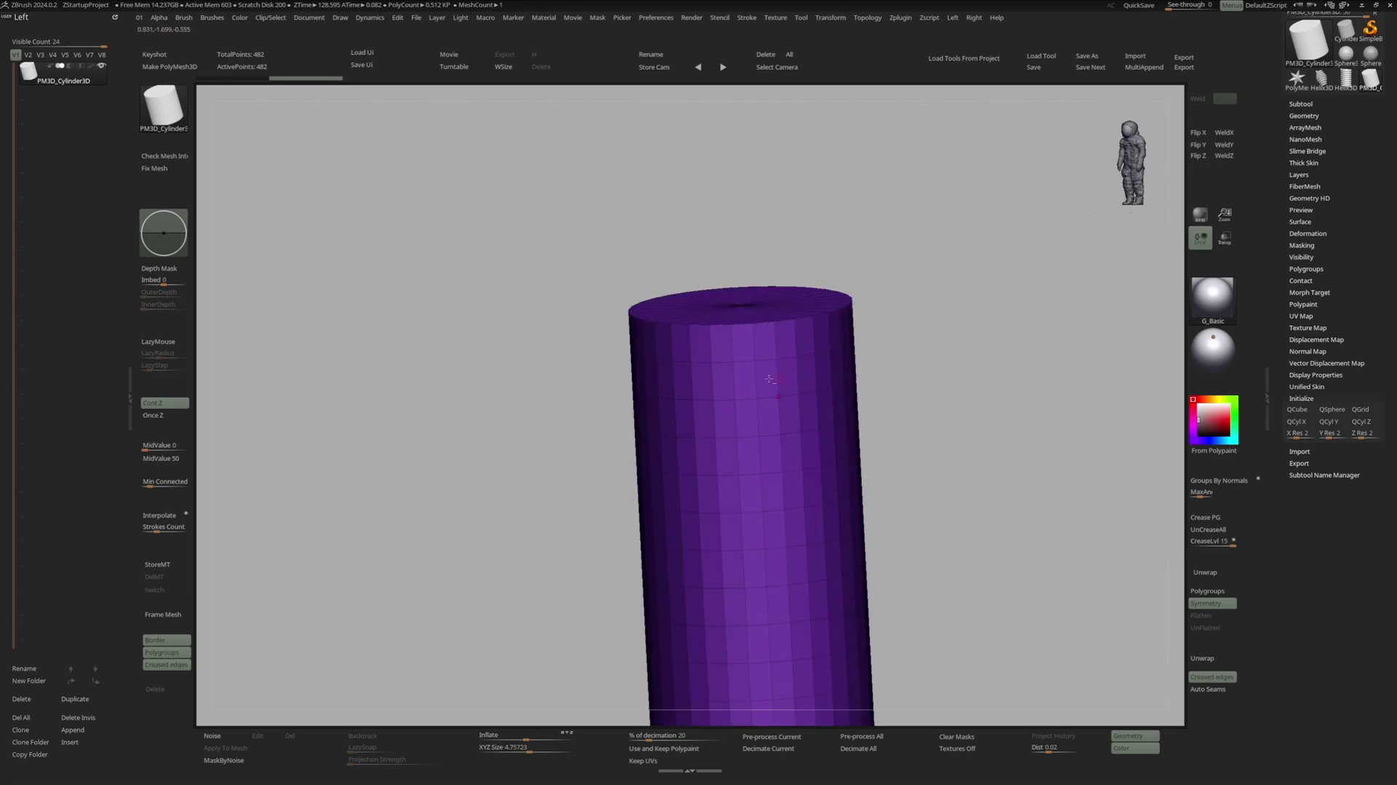
mouse_move(769, 379)
right_mouse_down()
mouse_move(785, 383)
mouse_move(685, 387)
mouse_move(731, 370)
right_mouse_up()
- Bevel the cylinder's top rim with the ZModeler brush, using the edge action Bevel on EdgeLoop Complete
key("b")
key("z")
key("m")
right_click_drag(731, 370, 721, 338, "ctrl")
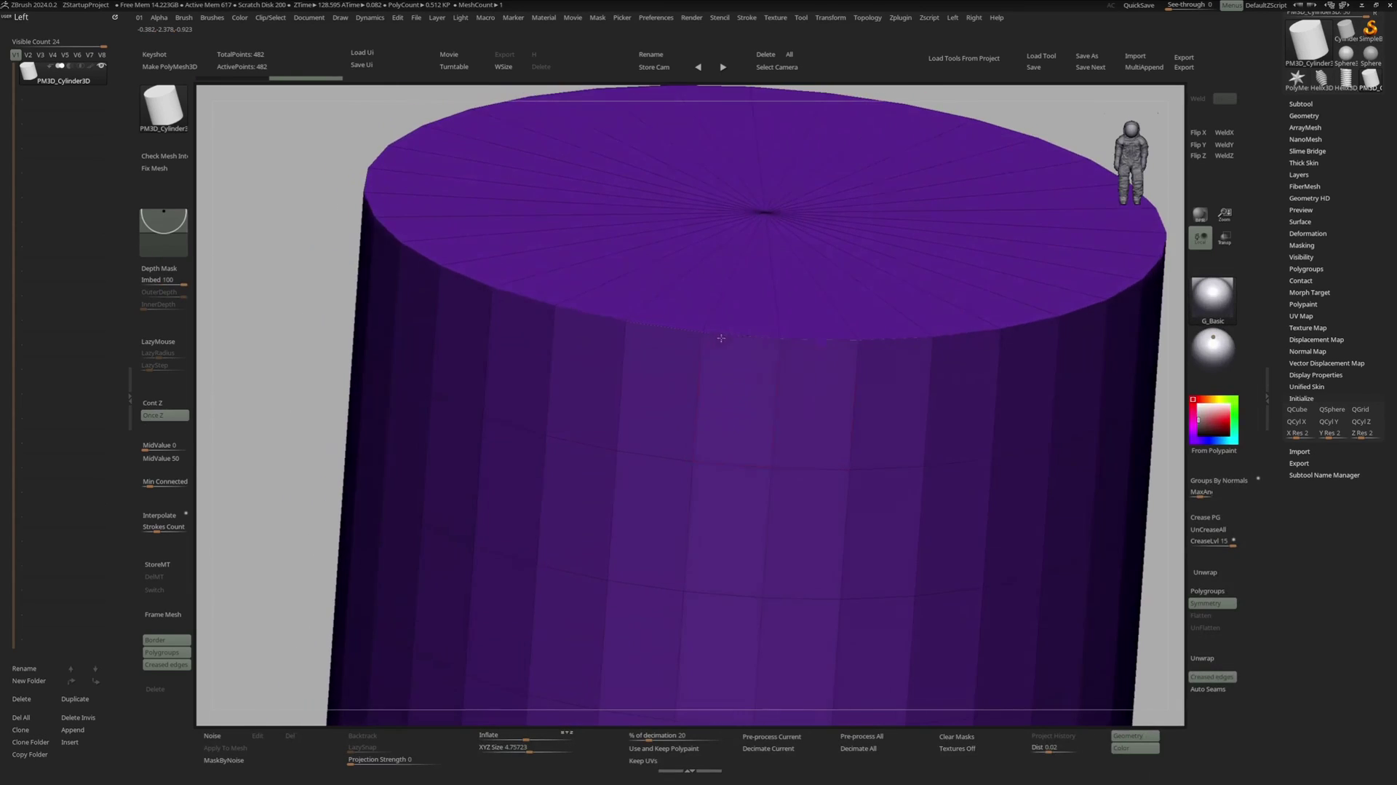
key("space")
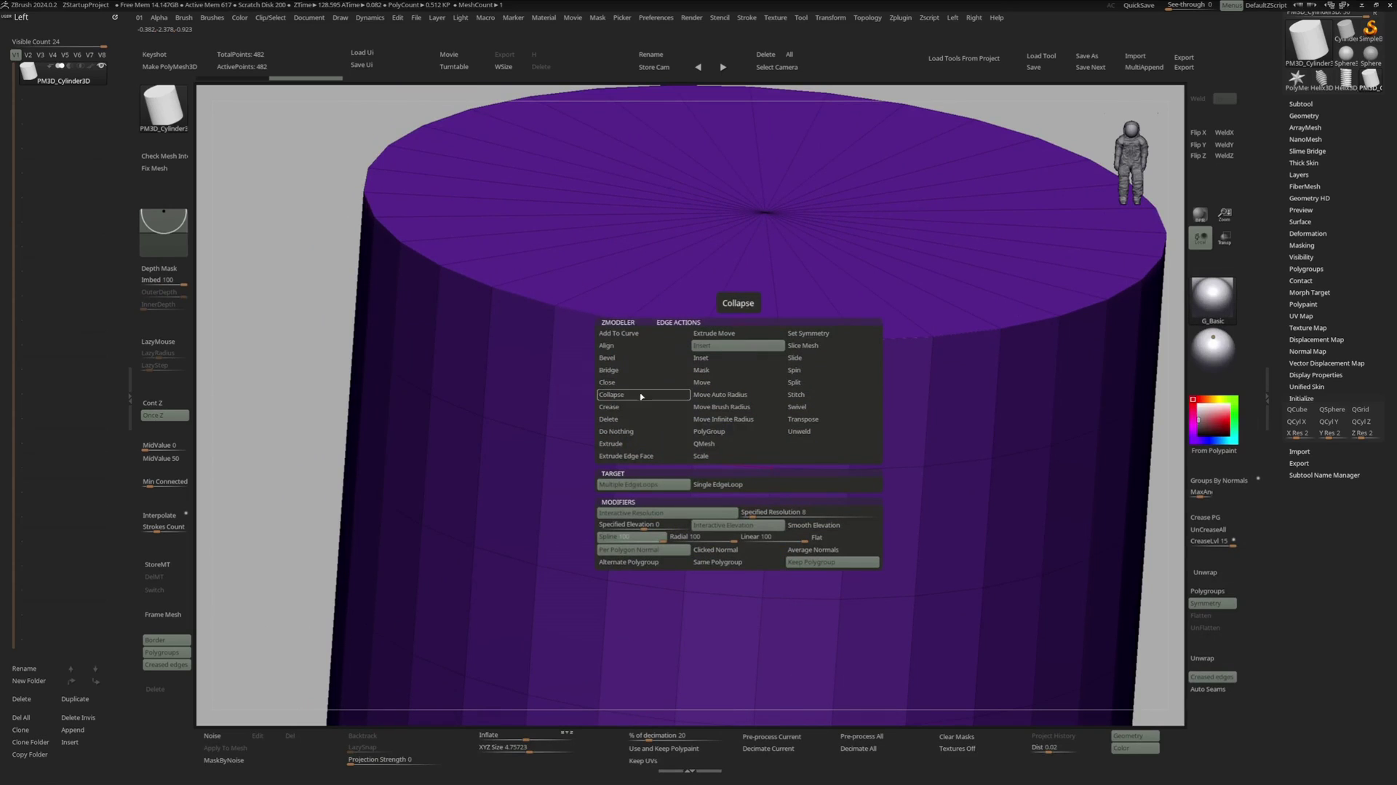
left_click(633, 358)
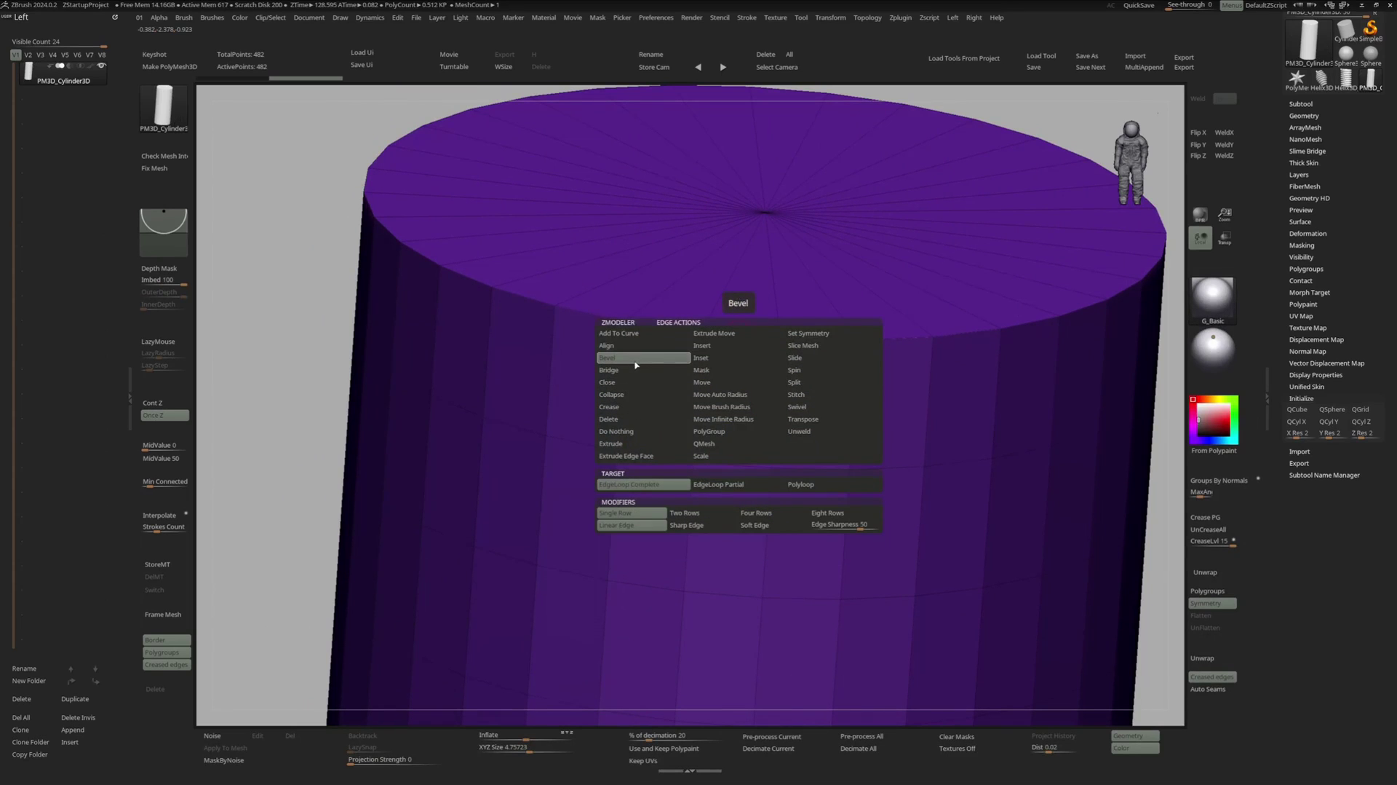
right_click_drag(634, 363, 718, 357)
left_click_drag(719, 340, 804, 355)
- Insert multiple edge loops with interactive elevation across the bevelled band to round the top rim
right_click_drag(804, 355, 787, 352)
key("space")
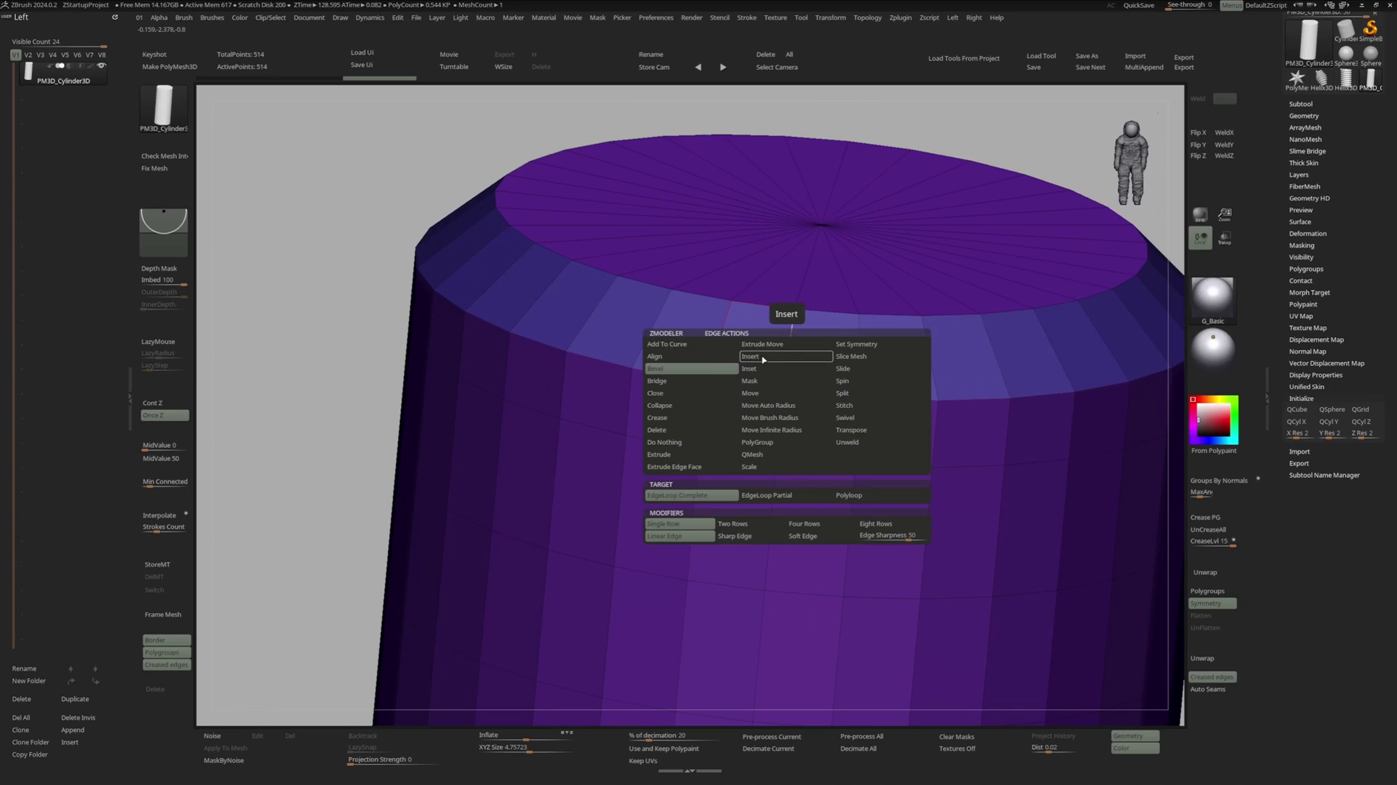
left_click(764, 358)
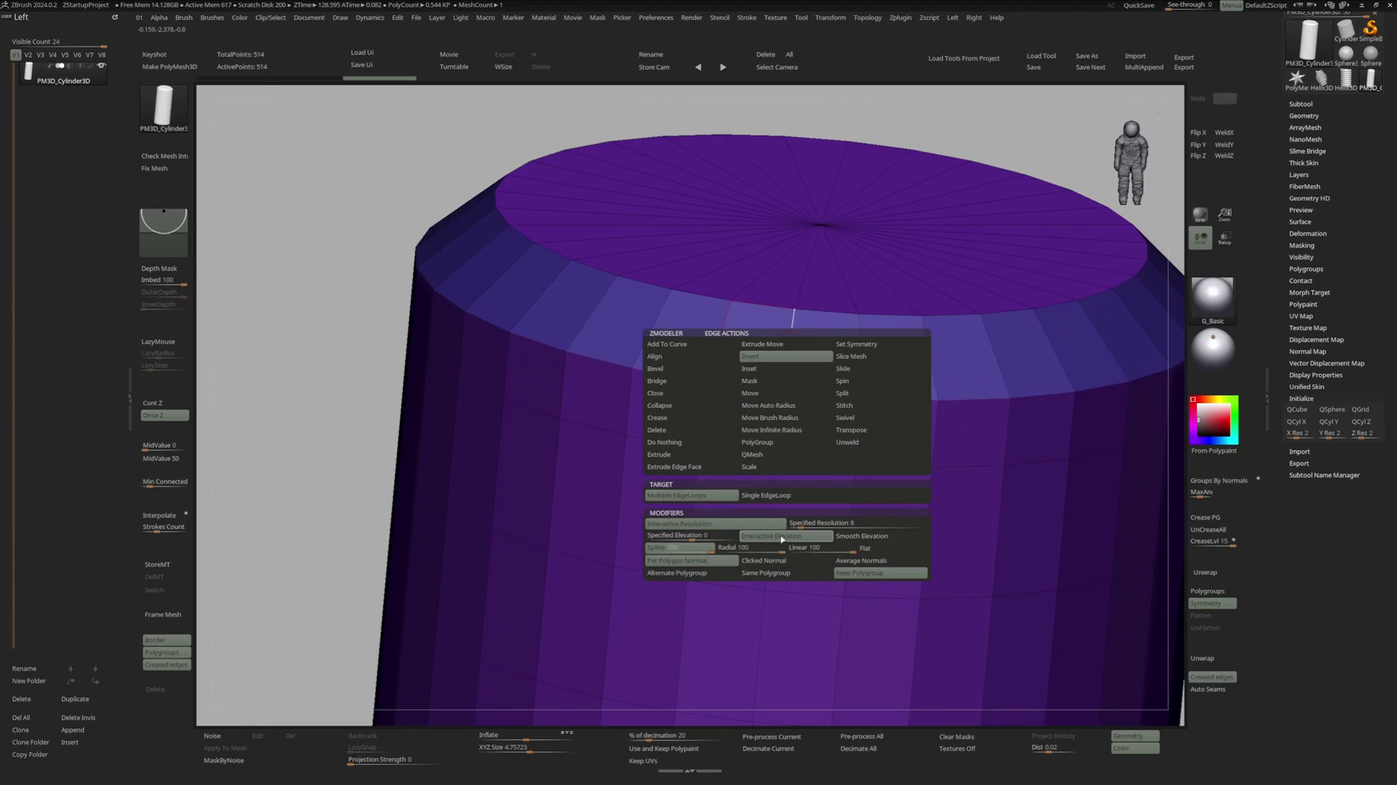
right_click_drag(830, 444, 775, 429)
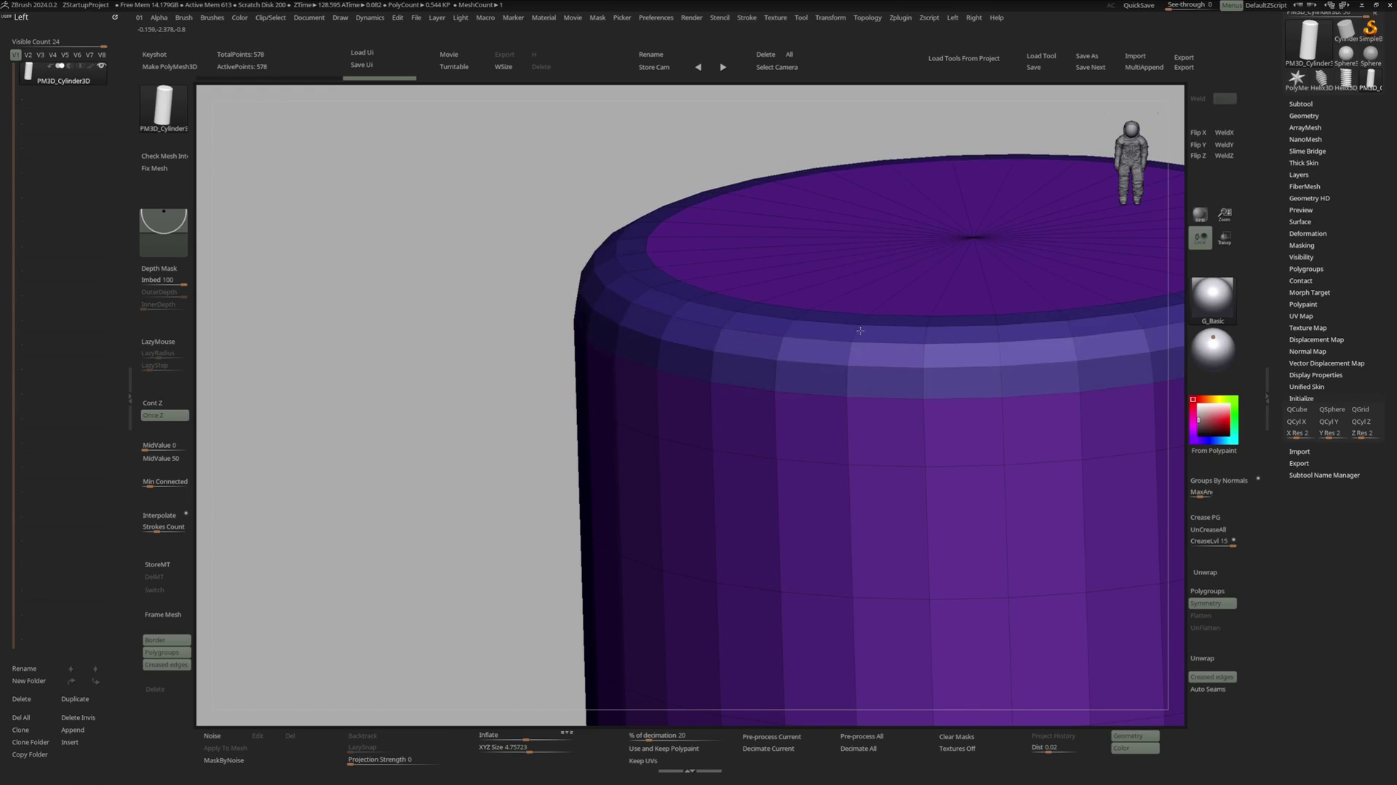
left_click_drag(860, 330, 864, 325)
- Insert a single edge loop on the cylinder's flat bottom cap, close to its outer rim
right_click_drag(898, 299, 863, 323, "ctrl")
key("space")
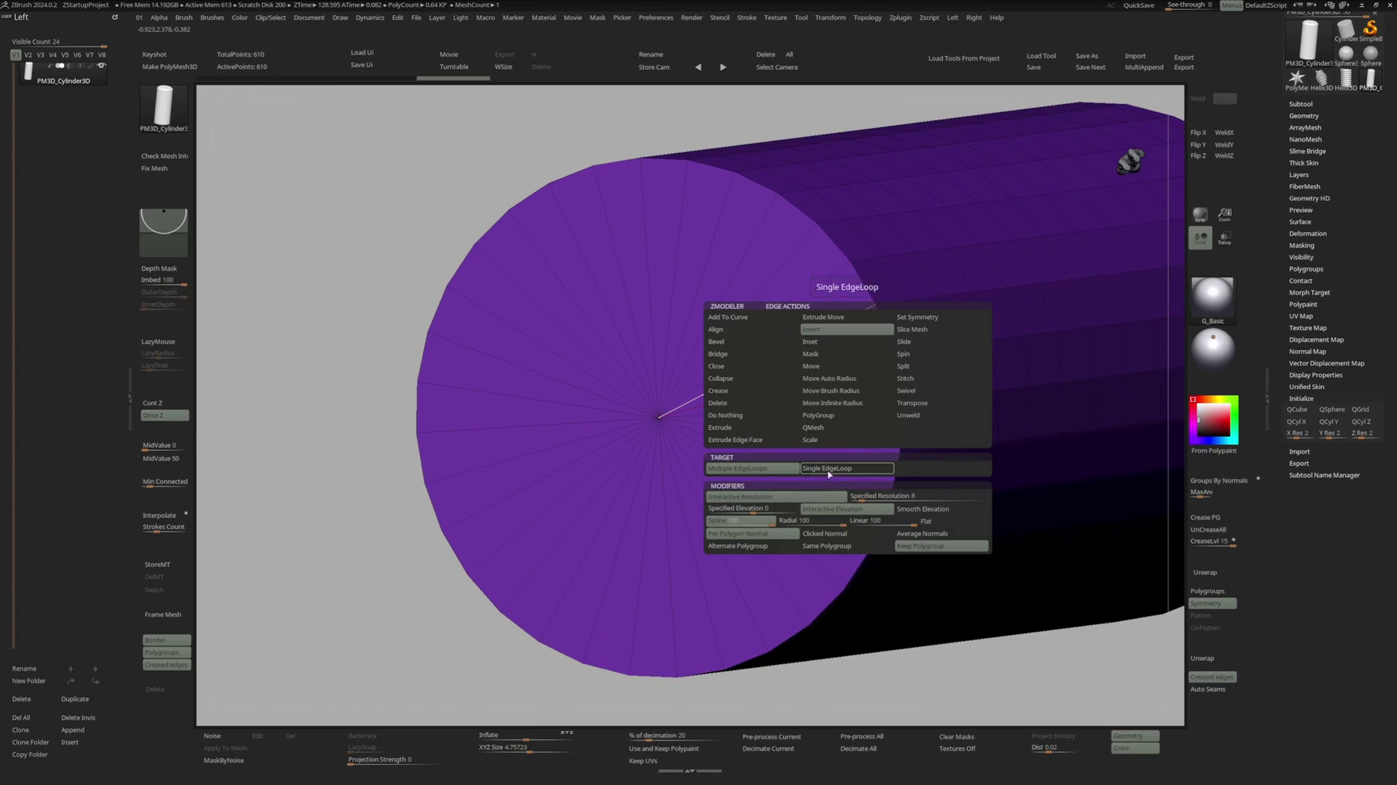
left_click(829, 469)
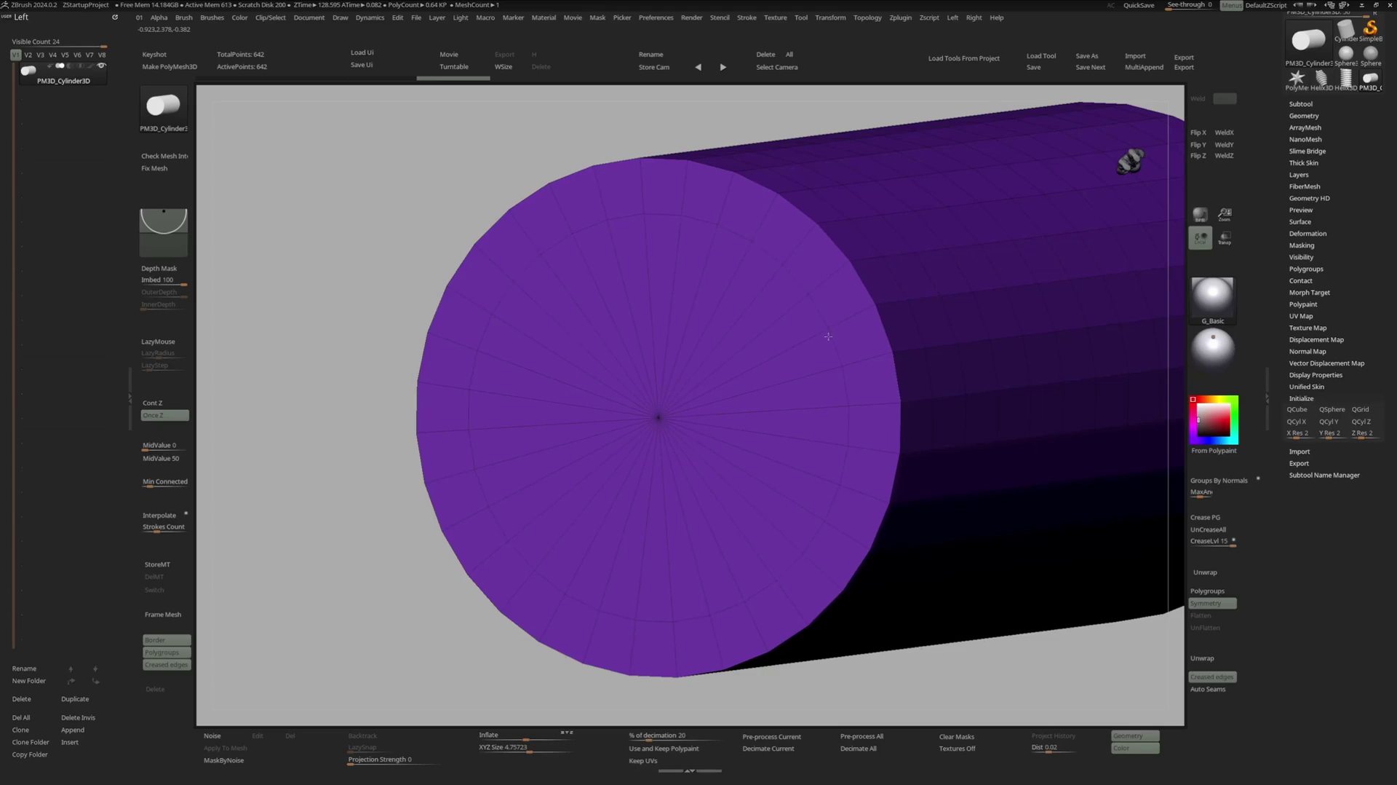
left_click(826, 335)
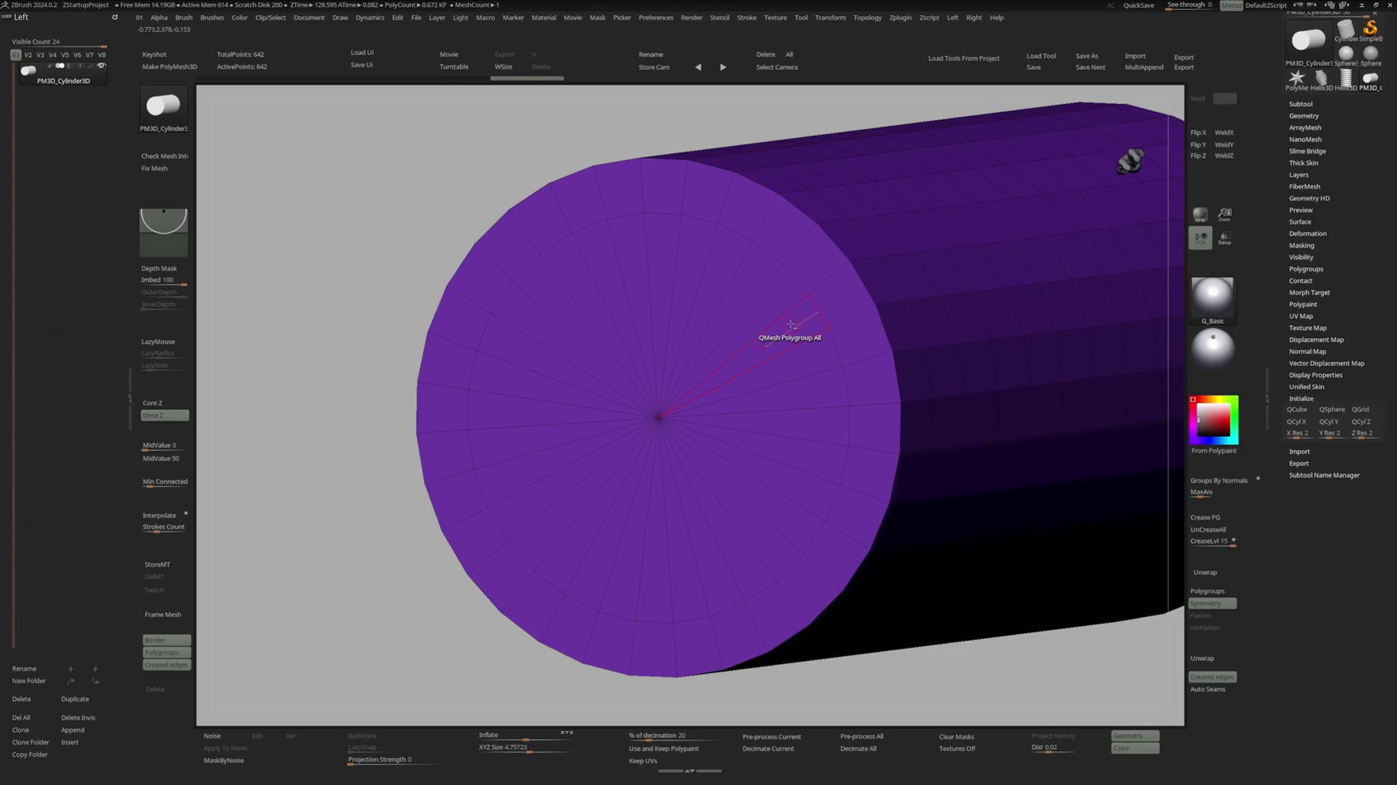
- Extrude the inner disc of the bottom cap outward as a neck, using QMesh with the Polygroup All target
mouse_move(792, 324)
left_mouse_down()
mouse_move(815, 428)
mouse_move(754, 542)
mouse_move(664, 571)
mouse_move(591, 555)
mouse_move(505, 425)
mouse_move(535, 325)
mouse_move(701, 258)
mouse_move(774, 288)
left_mouse_up()
right_click_drag(773, 287, 768, 301)
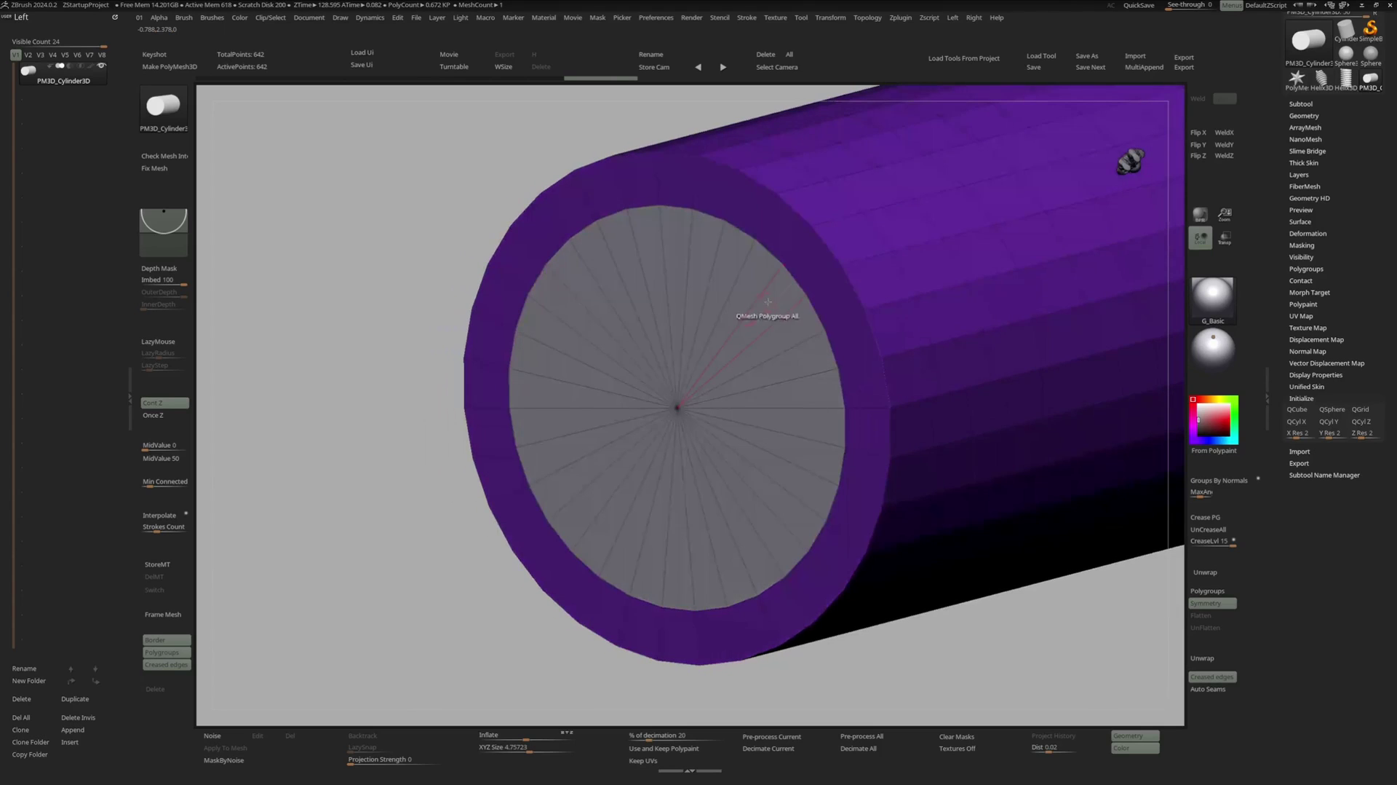
key("space")
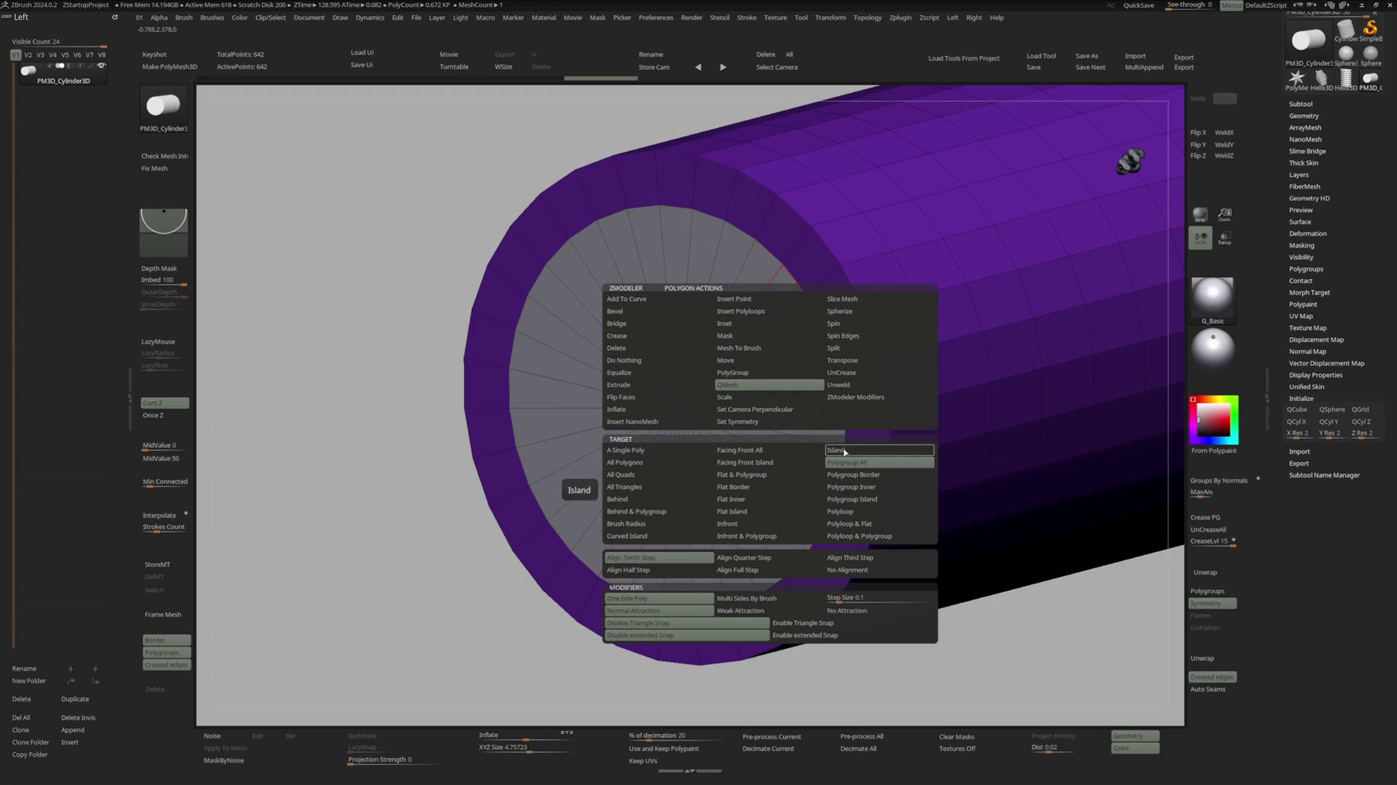
left_click(850, 469)
left_click_drag(612, 414, 504, 444)
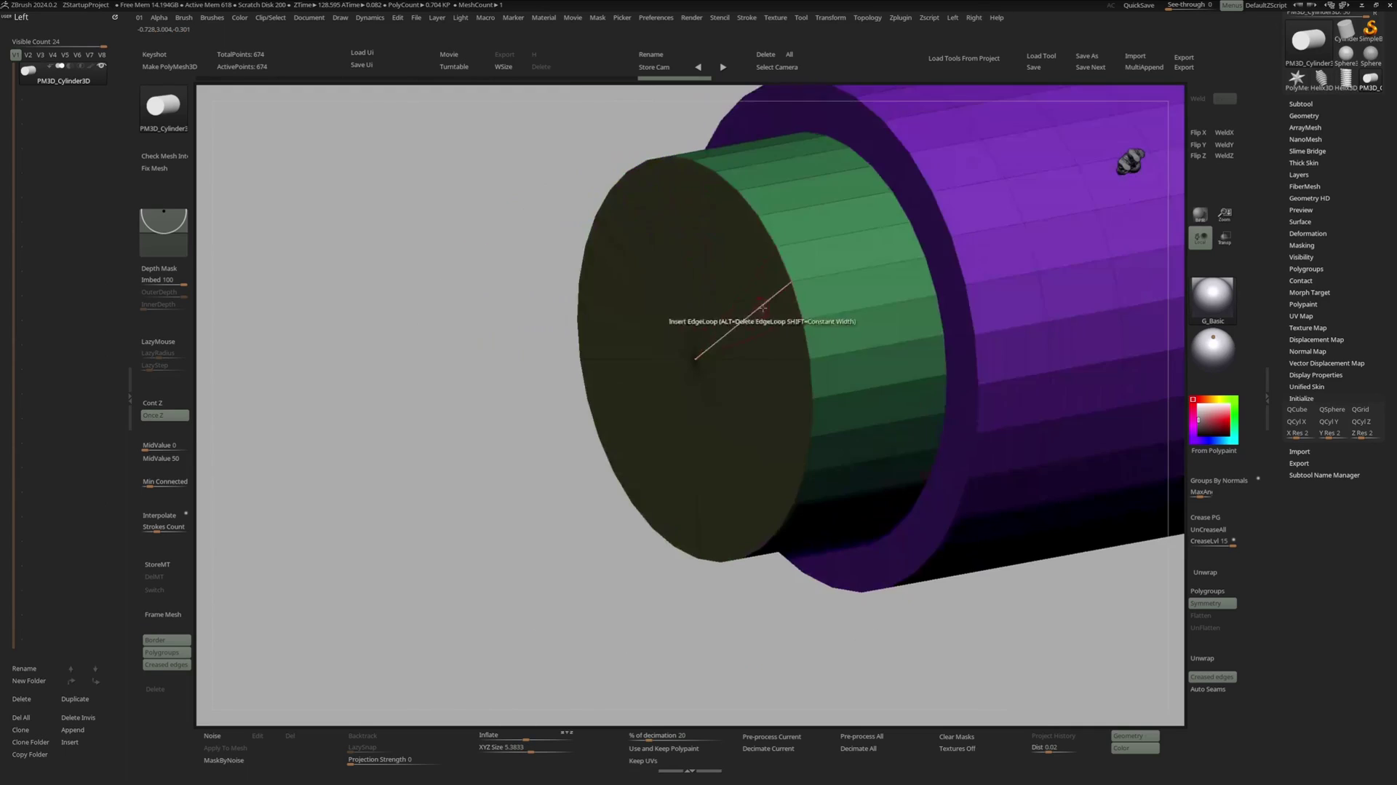
- Insert an edge loop around the middle of the extruded neck
left_click_drag(744, 328, 681, 341)
left_click_drag(681, 341, 673, 343)
key("ctrl+b")
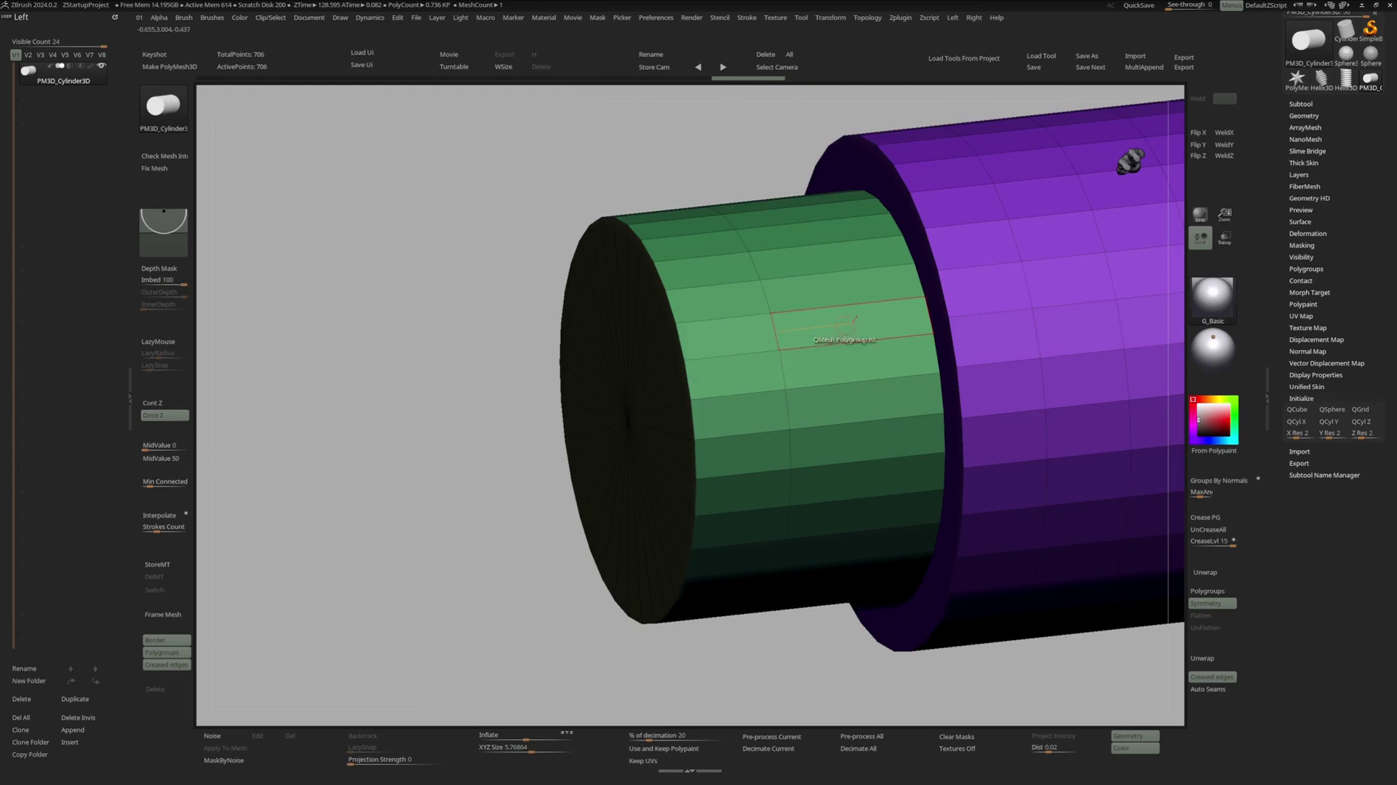
key("b")
- Give the neck's outer ring its own polygroup and extrude it outward with QMesh into a raised lip
right_click_drag(770, 302, 749, 313)
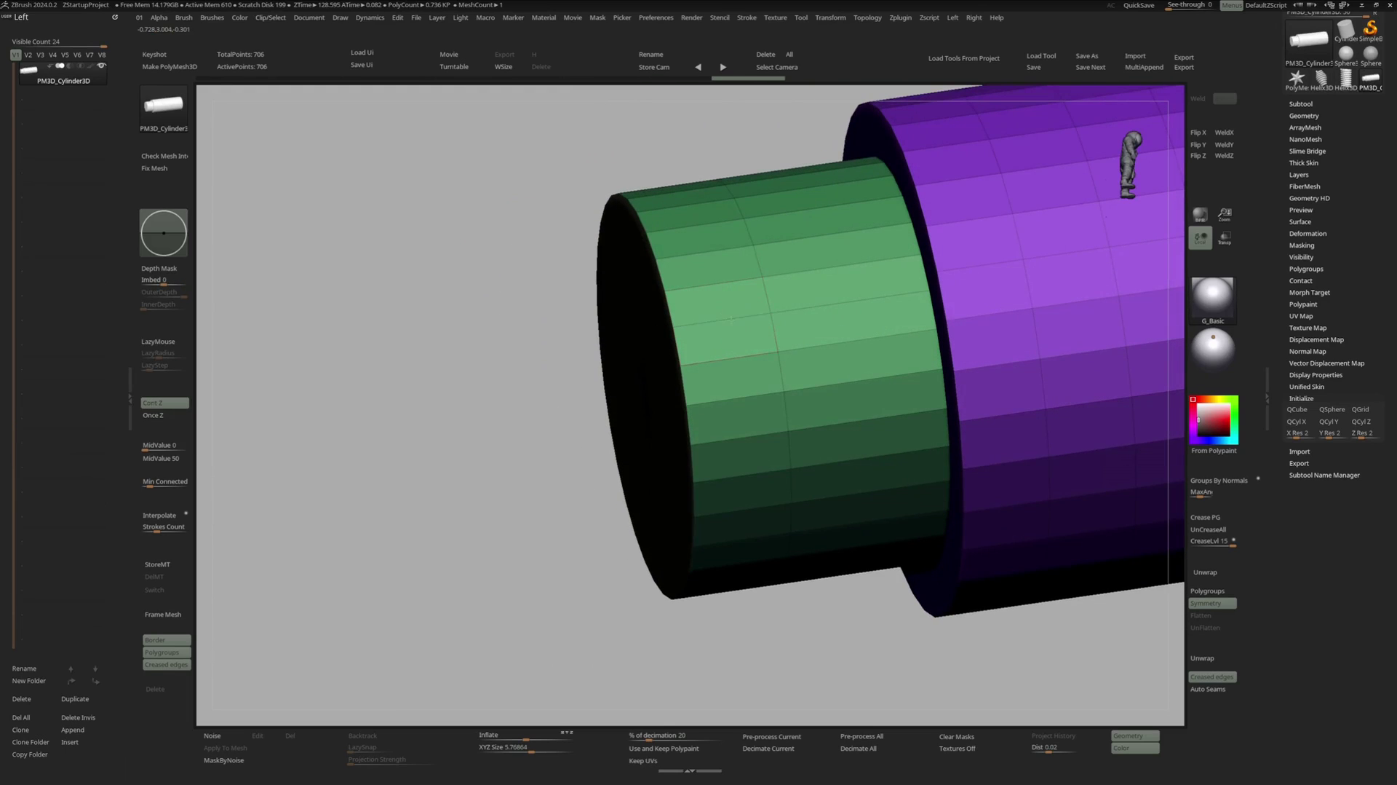
left_click(731, 318)
left_click_drag(518, 339, 553, 378, "ctrl+shift")
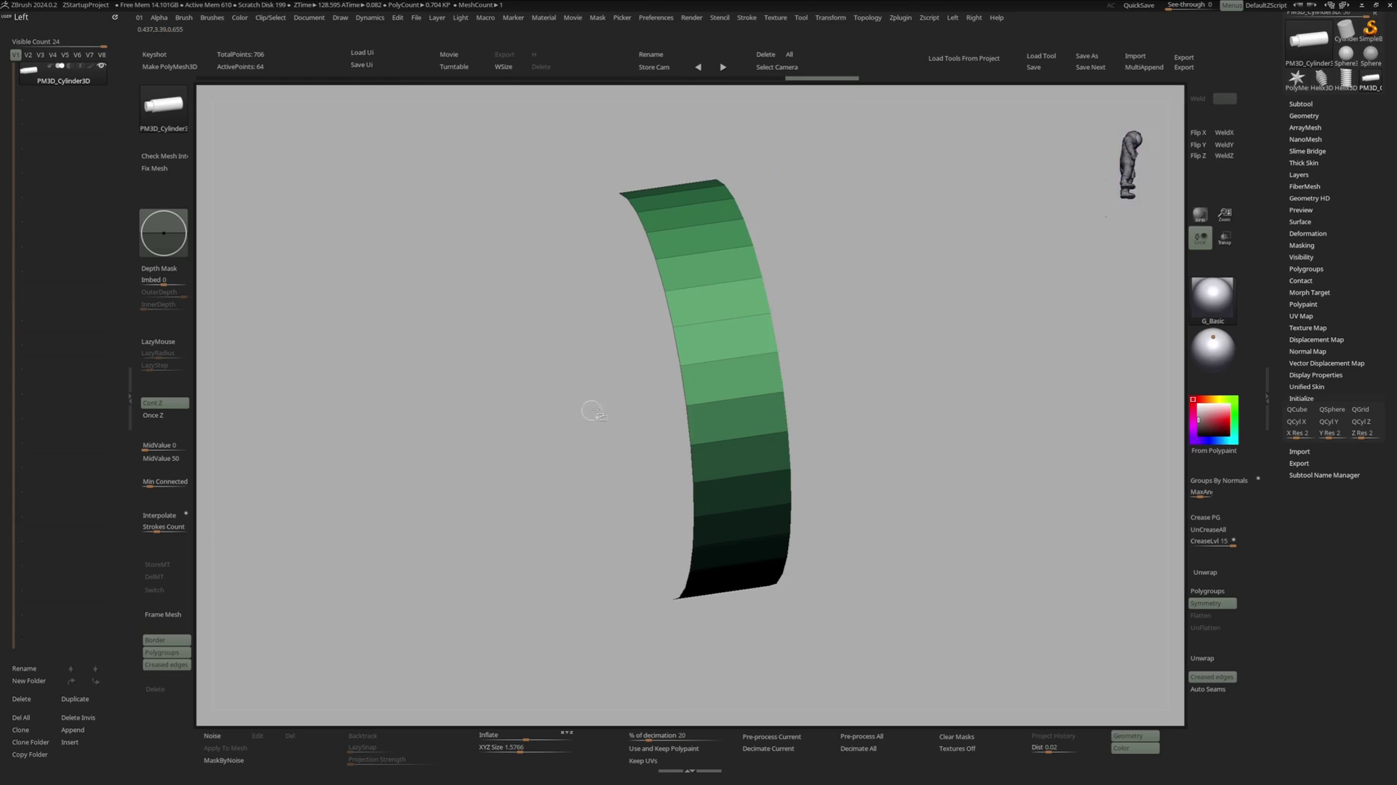
mouse_move(731, 335)
right_mouse_down()
mouse_move(828, 303)
mouse_move(745, 333)
mouse_move(743, 322)
right_mouse_up()
key("ctrl+w")
left_click(862, 308, "ctrl+shift")
left_click_drag(742, 321, 754, 305)
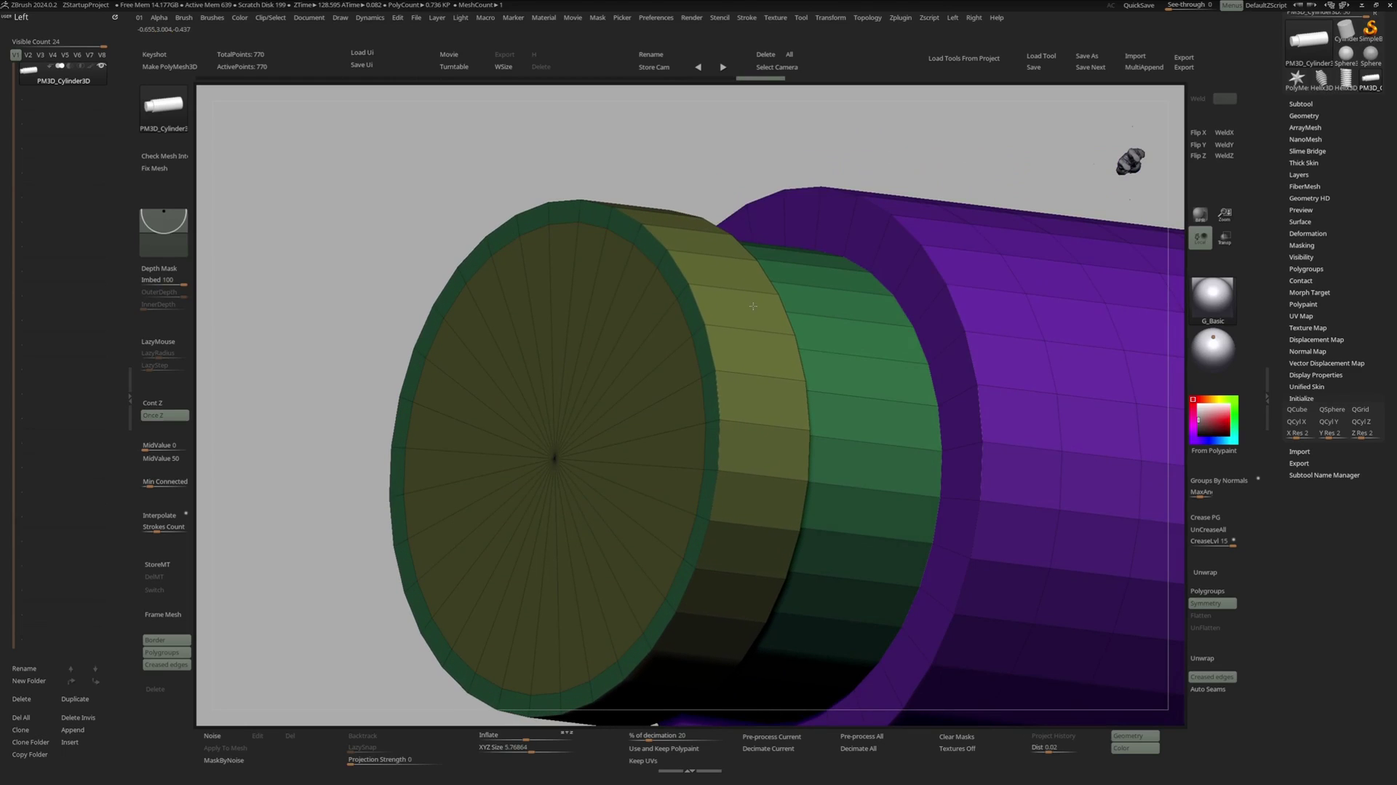
- Insert two closely spaced edge loops around the neck beside the lip to define a narrow band
right_click_drag(753, 306, 736, 309)
right_click_drag(737, 309, 754, 353, "ctrl")
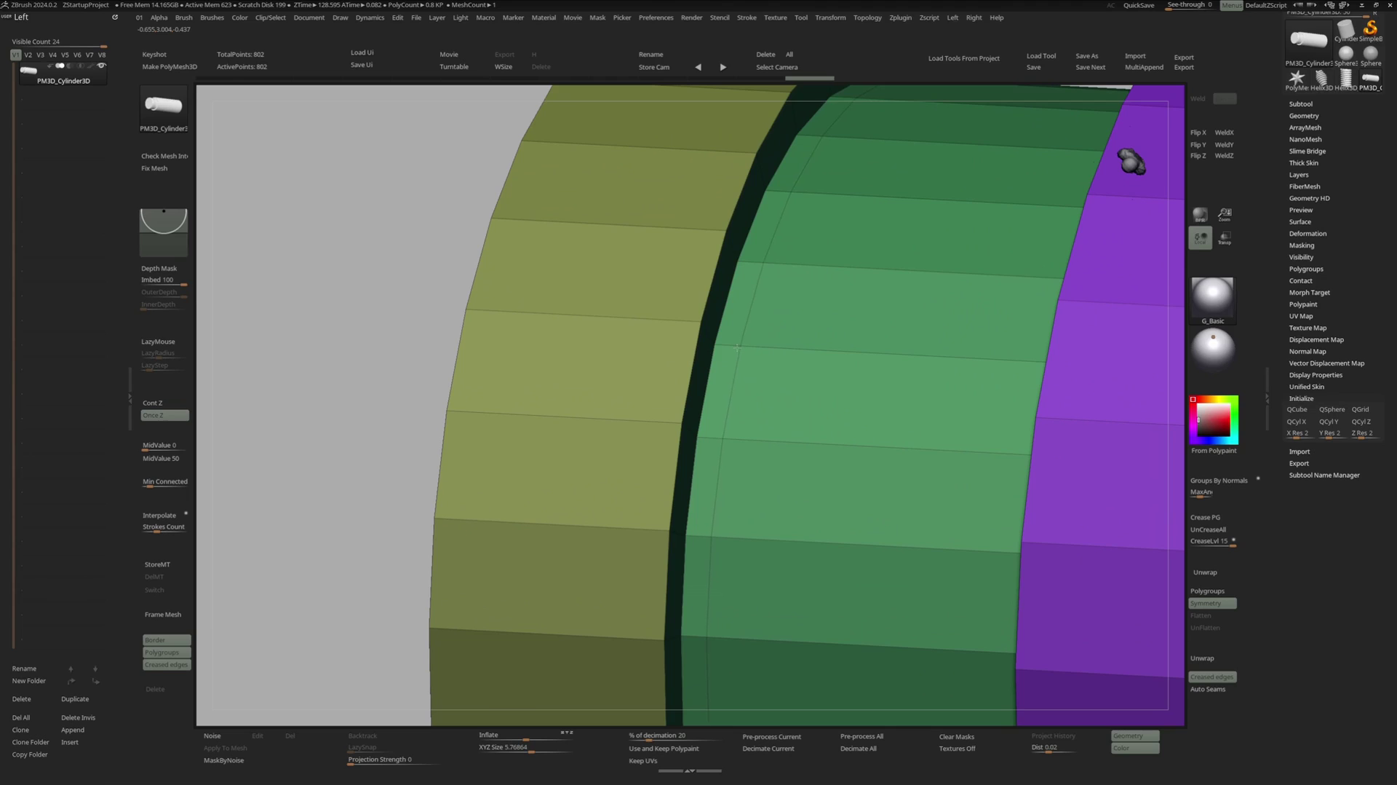
right_click_drag(733, 347, 801, 244)
left_click(737, 301, "alt")
right_click_drag(726, 318, 673, 321, "shift")
left_click(663, 321)
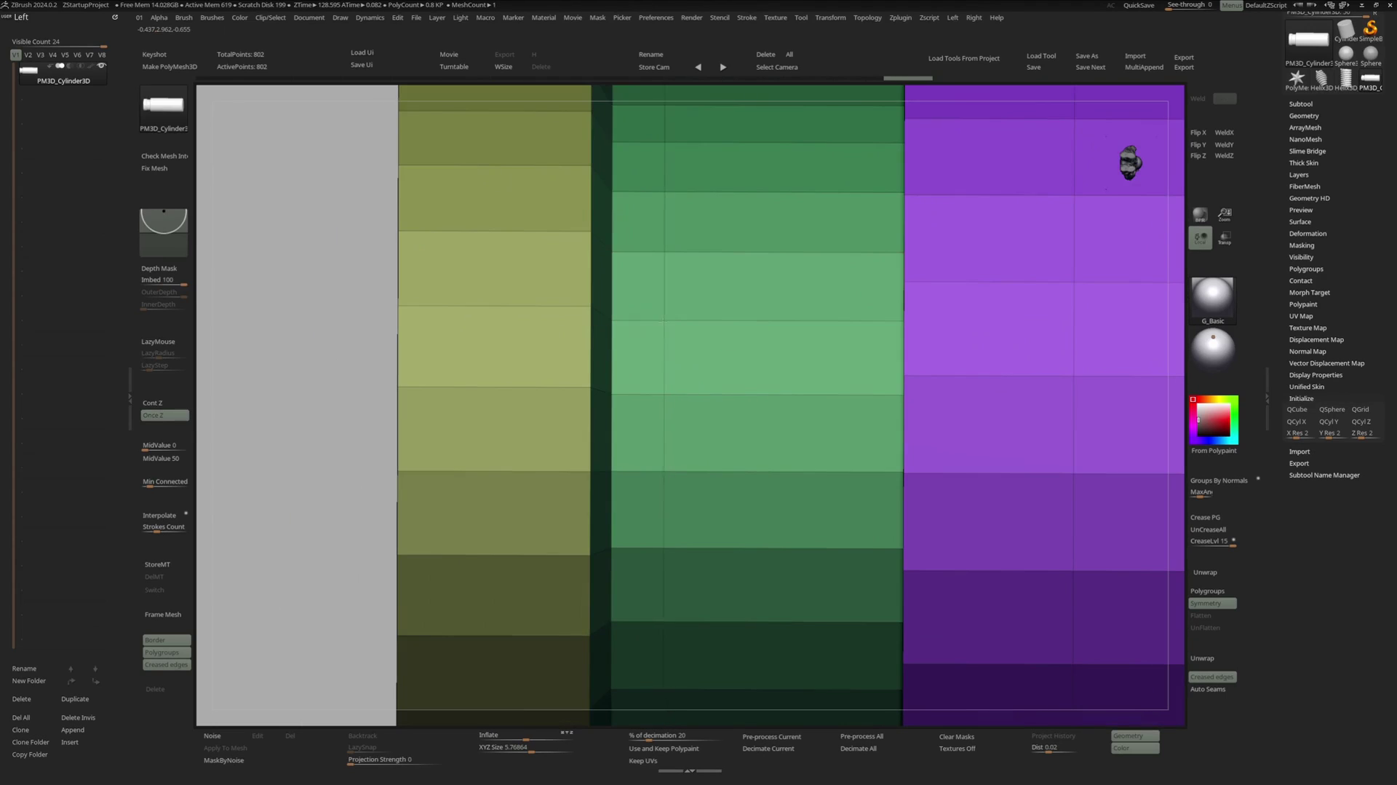
key("p")
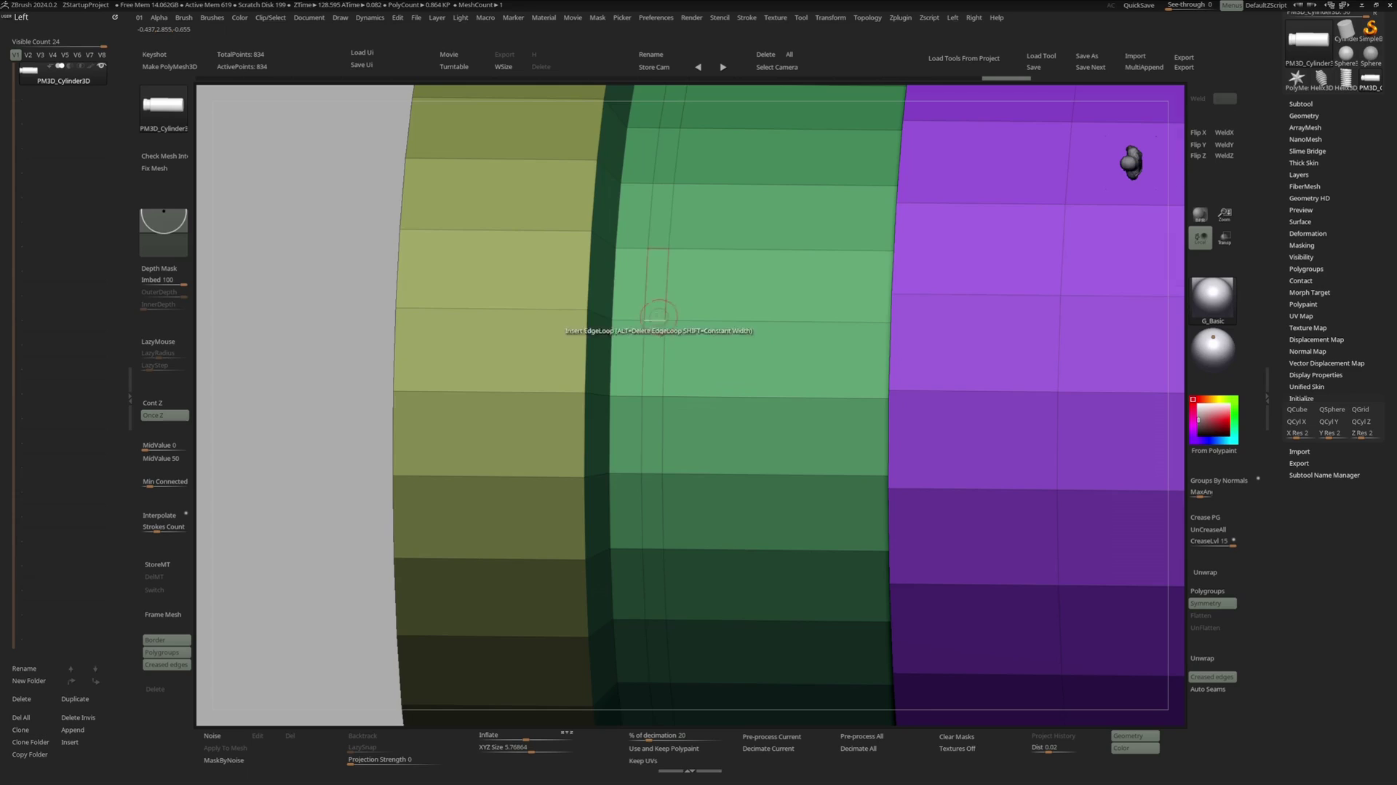
- Separate the narrow band between the two neck loops as its own polygroup and push it inward with QMesh to form a groove
right_click_drag(658, 317, 656, 411)
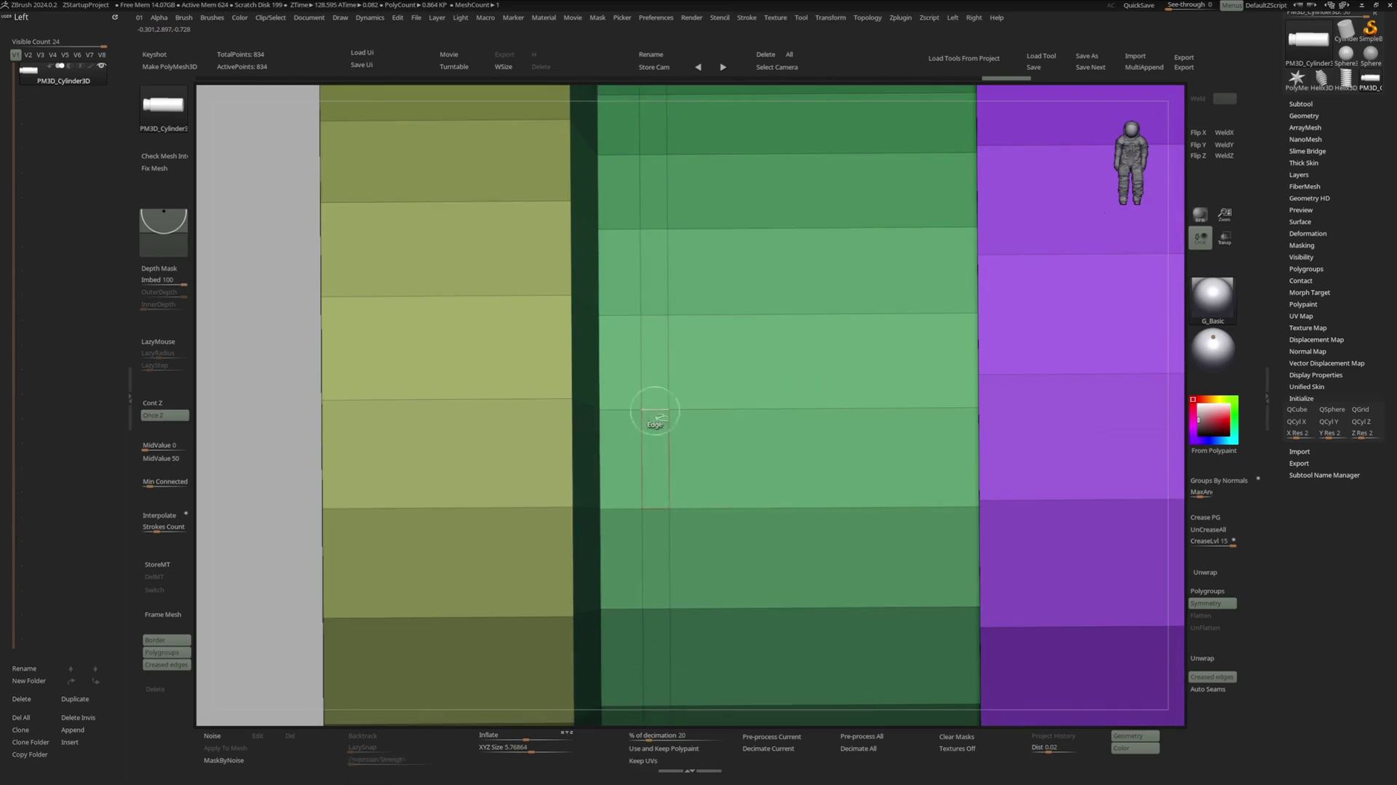
left_click(655, 413, "ctrl+shift")
left_click(258, 471, "ctrl+shift")
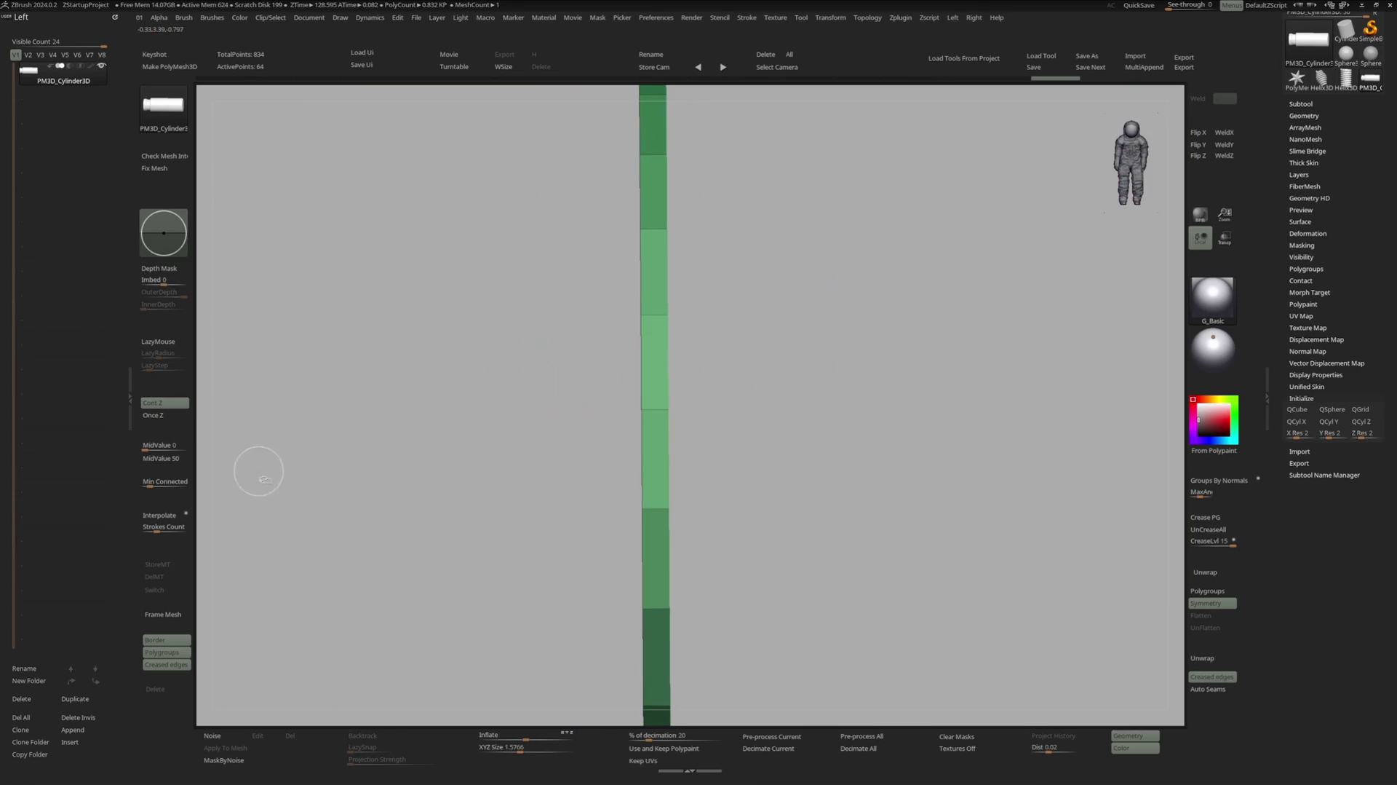
left_click(271, 437, "ctrl+shift")
right_click_drag(682, 350, 653, 348)
left_click_drag(649, 356, 657, 408)
- Regroup the whole model's polygons with Groups By Normals and smooth it with Dynamic subdivision
right_click_drag(658, 407, 664, 368)
right_click_drag(664, 368, 675, 313, "ctrl")
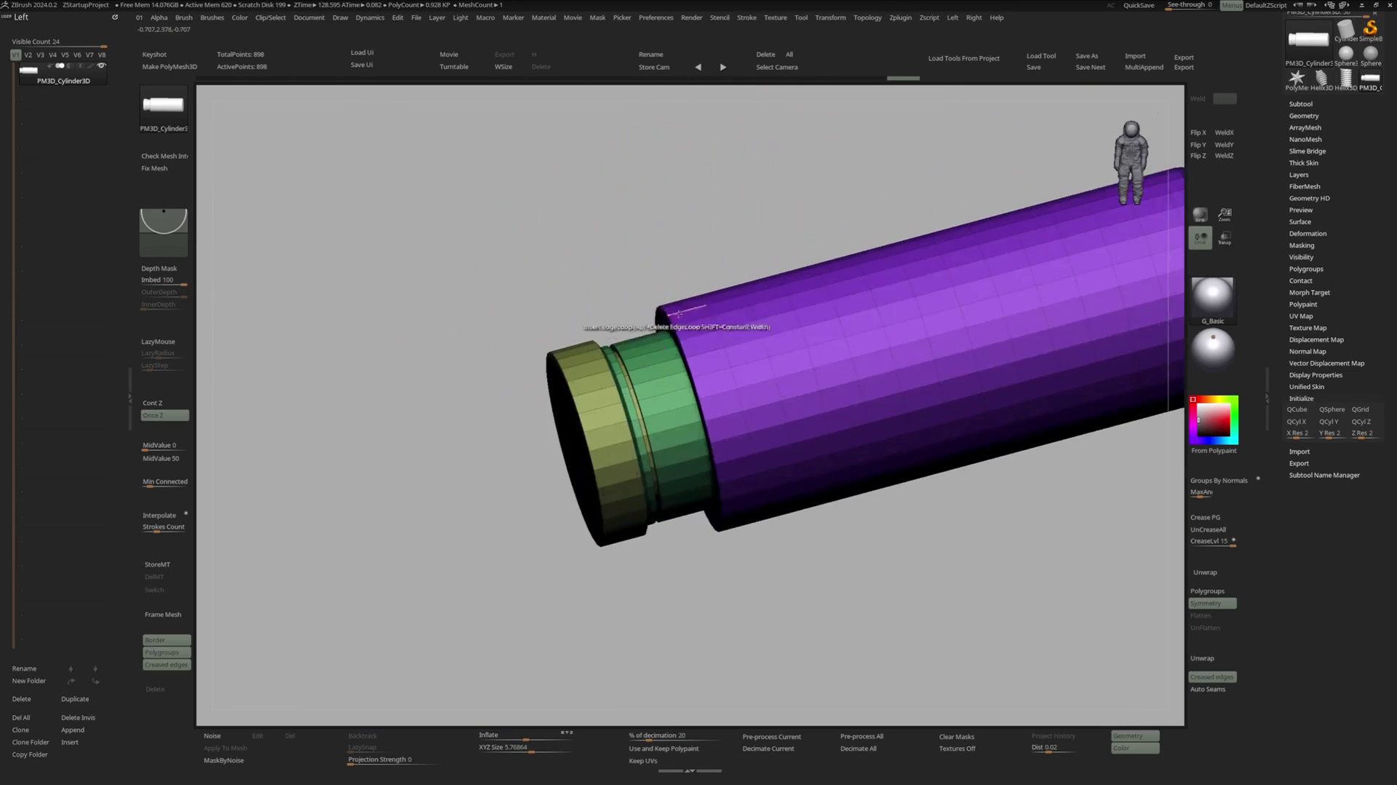
right_click_drag(757, 348, 708, 358, "alt")
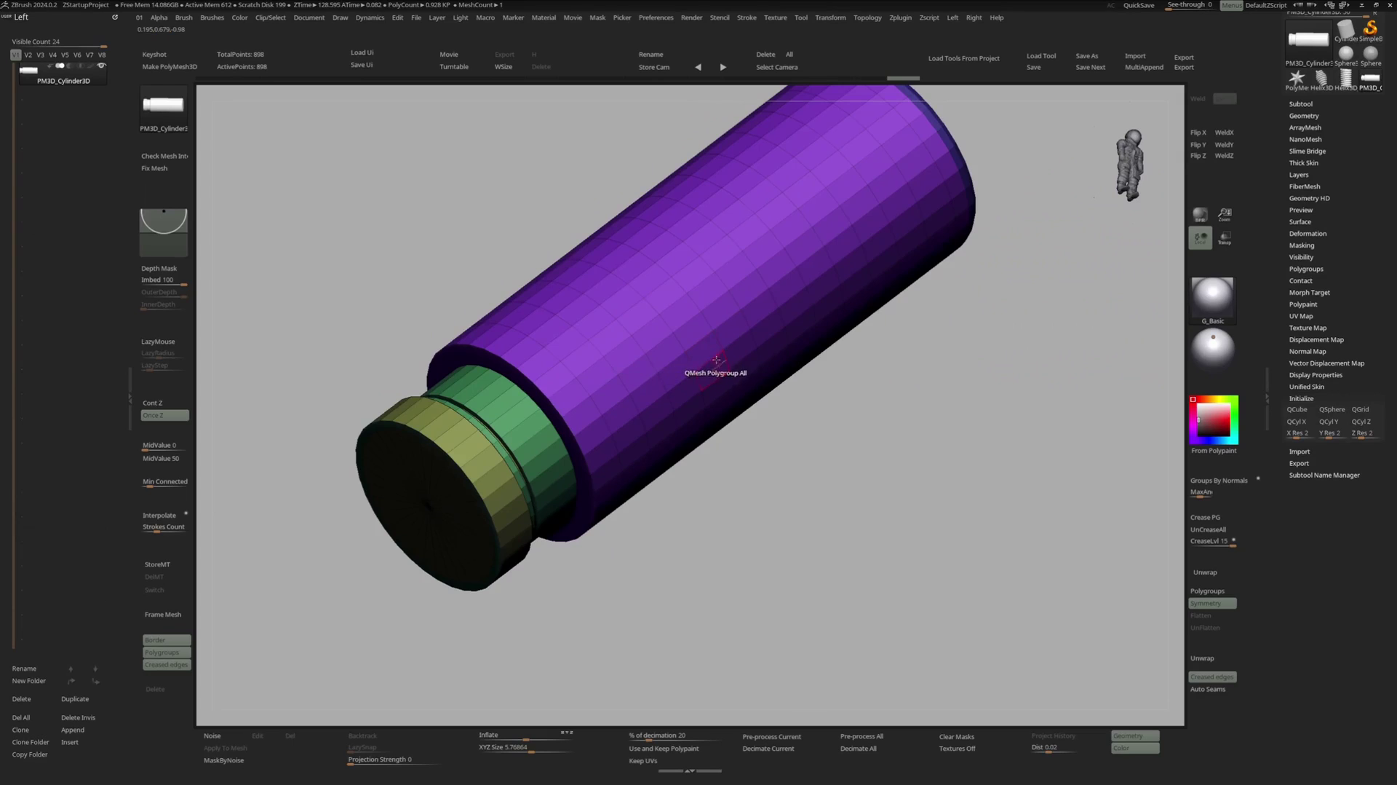
mouse_move(1019, 370)
right_mouse_down()
mouse_move(991, 361)
mouse_move(1009, 360)
right_mouse_up()
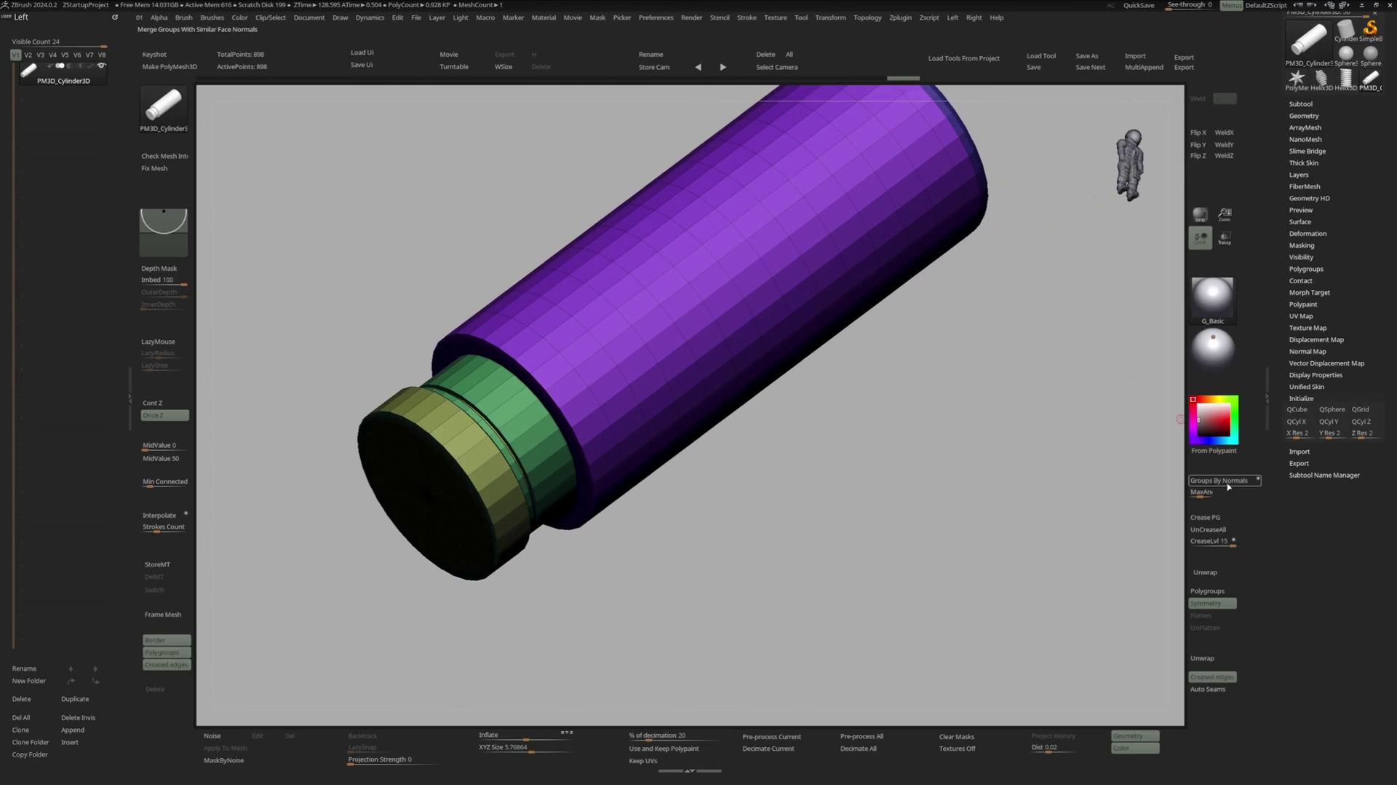
left_click(1211, 481)
key("f")
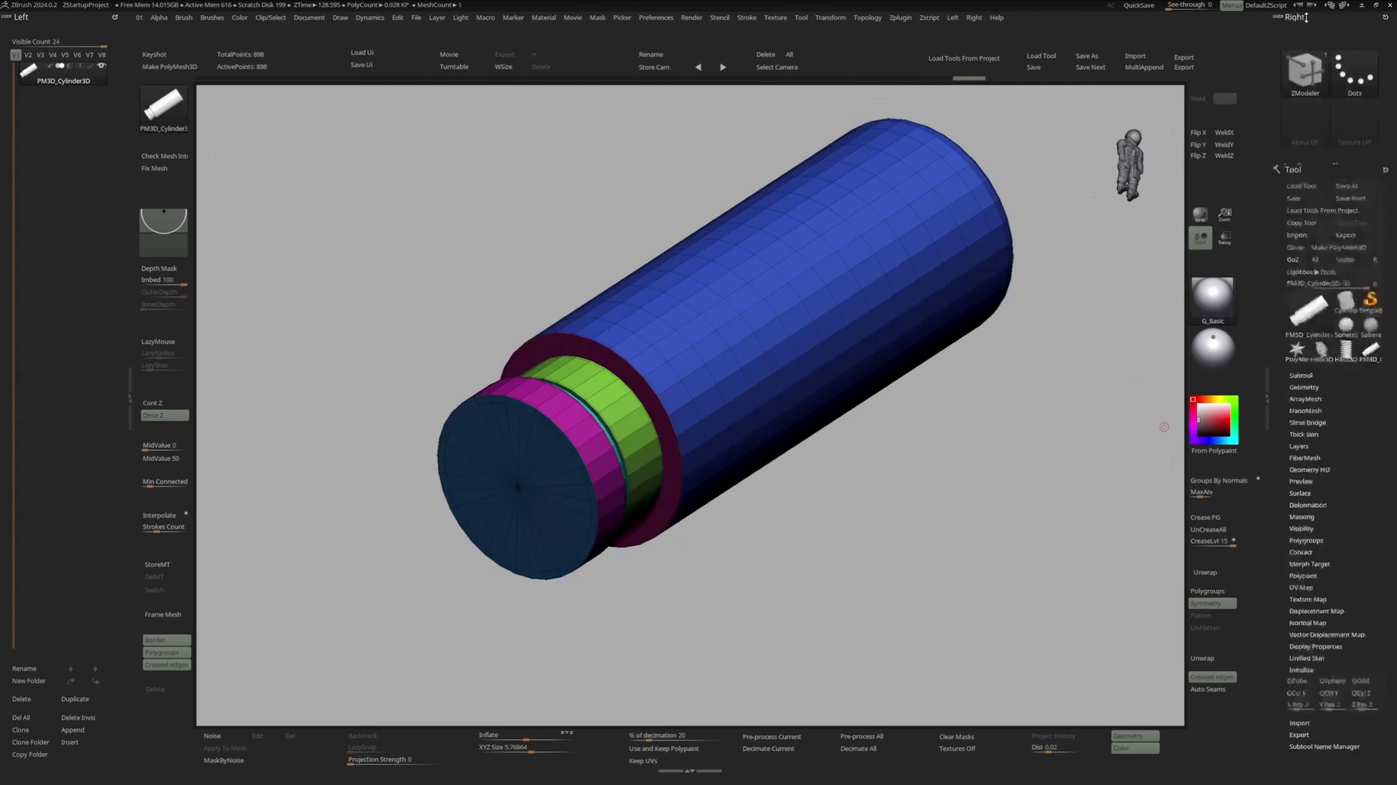
scroll(1314, 320, "up", 5)
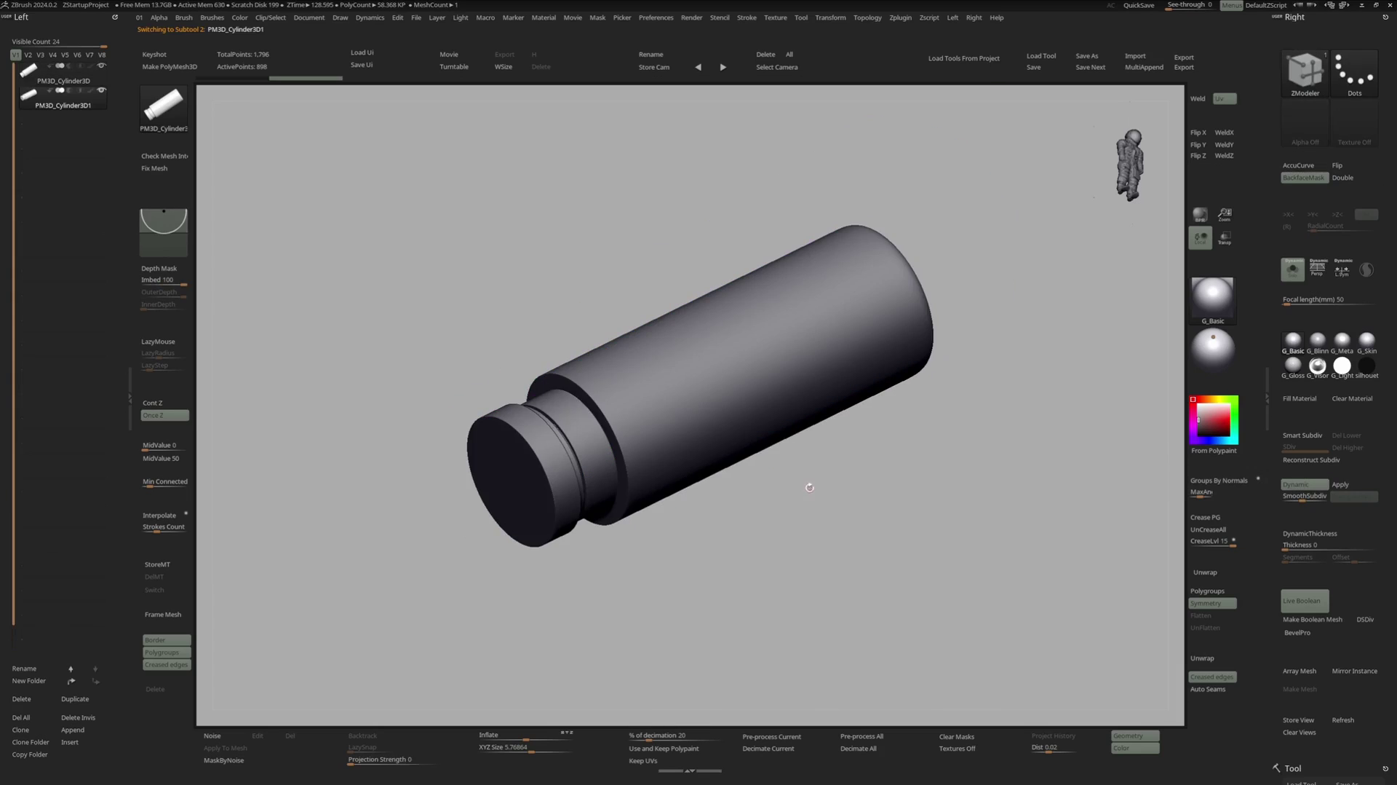
- Replace the duplicated subtool's mesh with a Cylinder 3D primitive, crease it by polygroups, and show it with the body
key("w")
left_click_drag(807, 479, 837, 510)
left_click(733, 274)
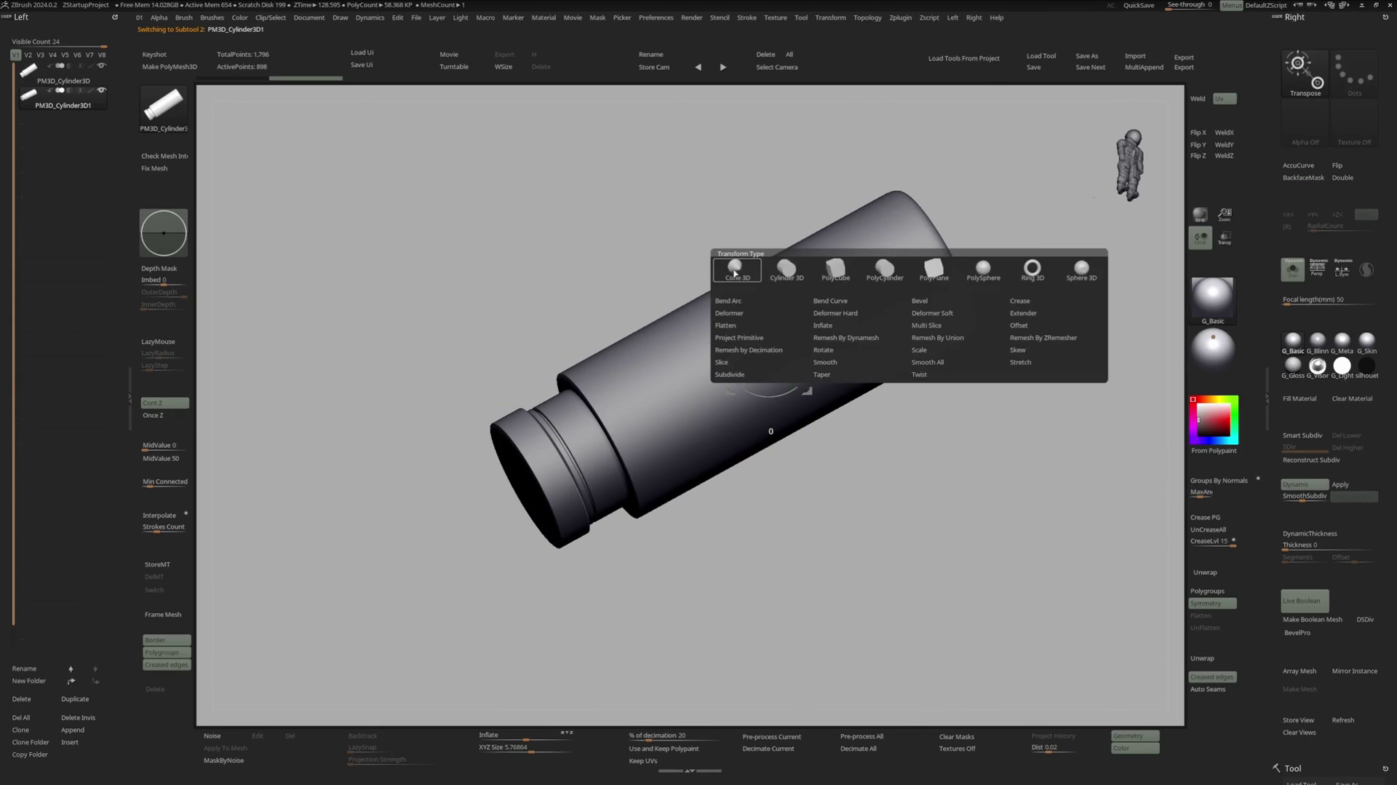
left_click(789, 267)
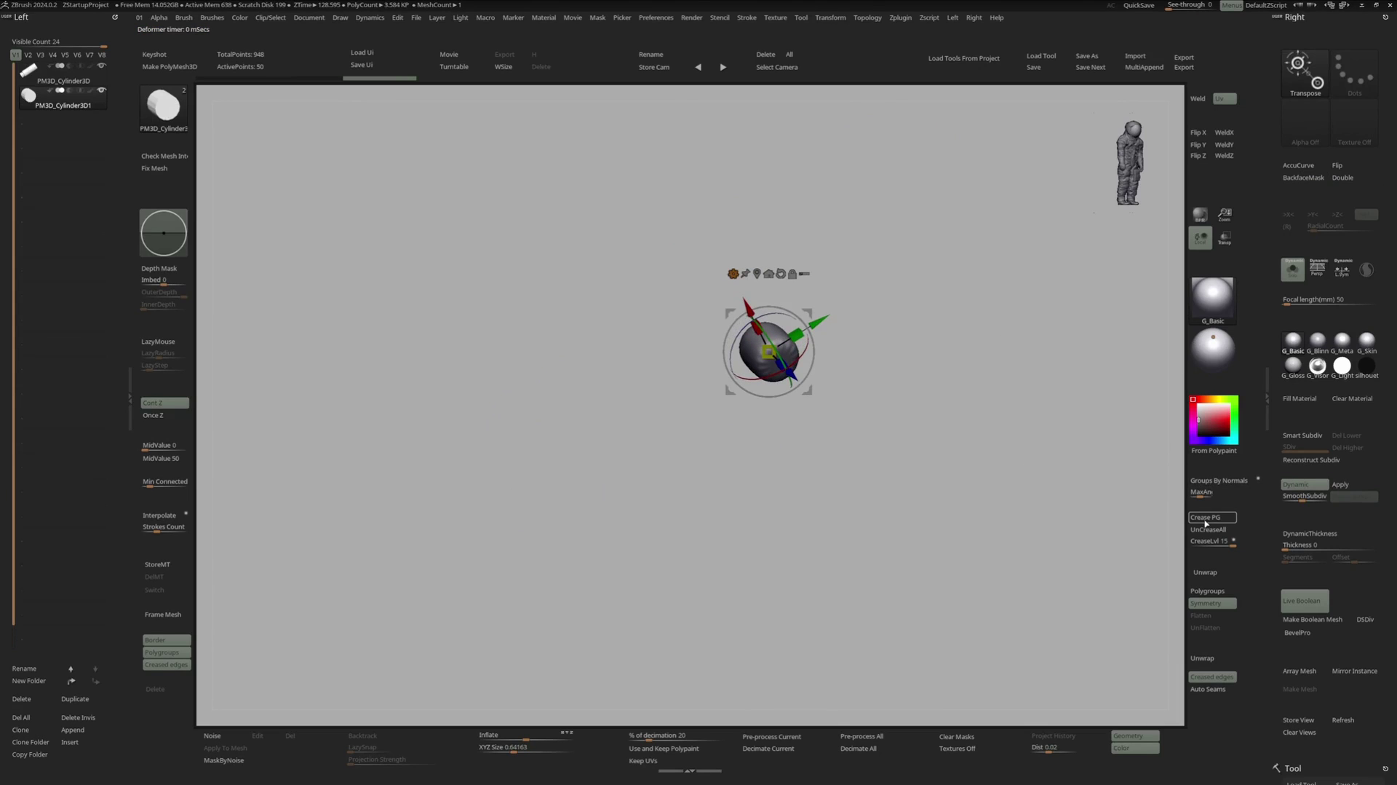
left_click(1205, 522)
key("alt+s")
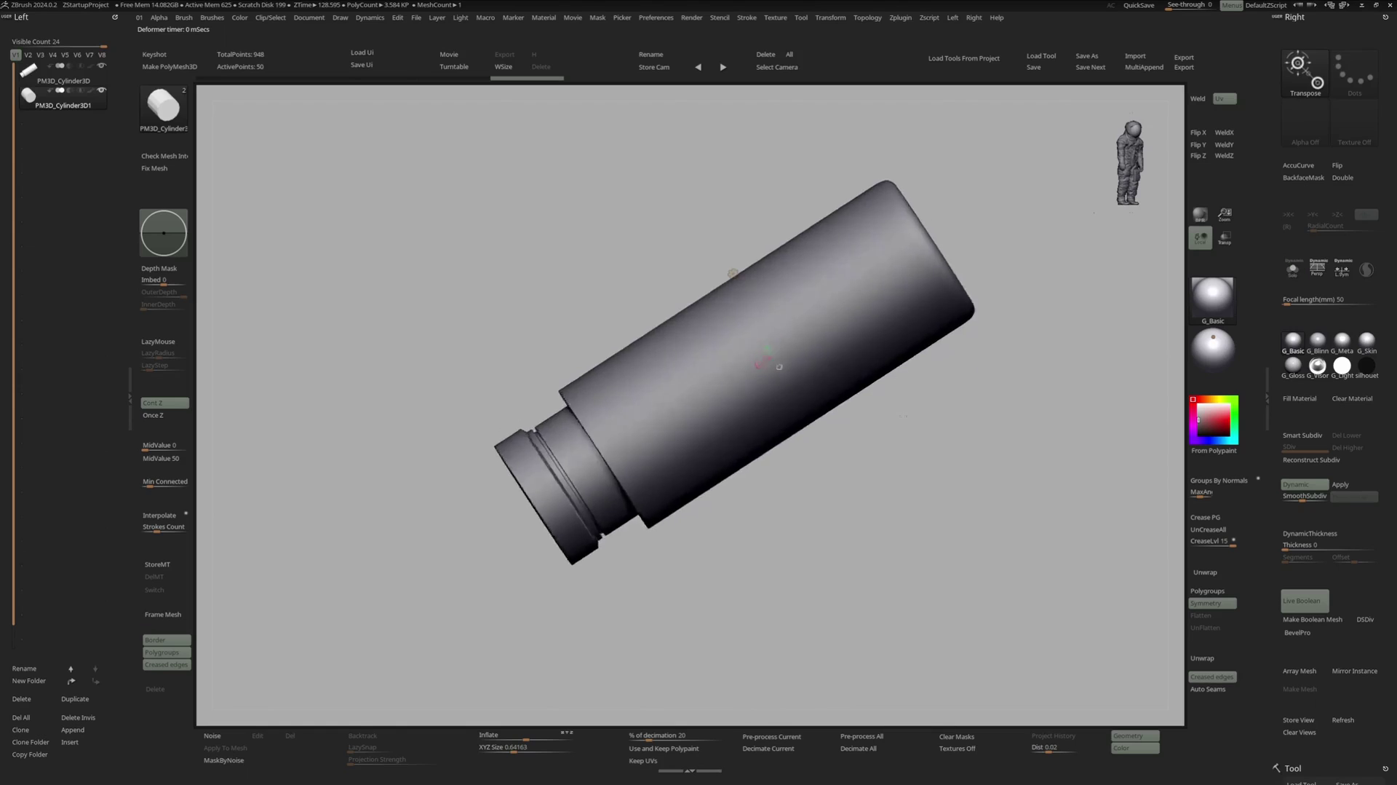
- Rotate the small cylinder in line with the body and stretch it lengthwise until it passes through both ends
left_click_drag(903, 416, 850, 391, "shift")
key("alt+t")
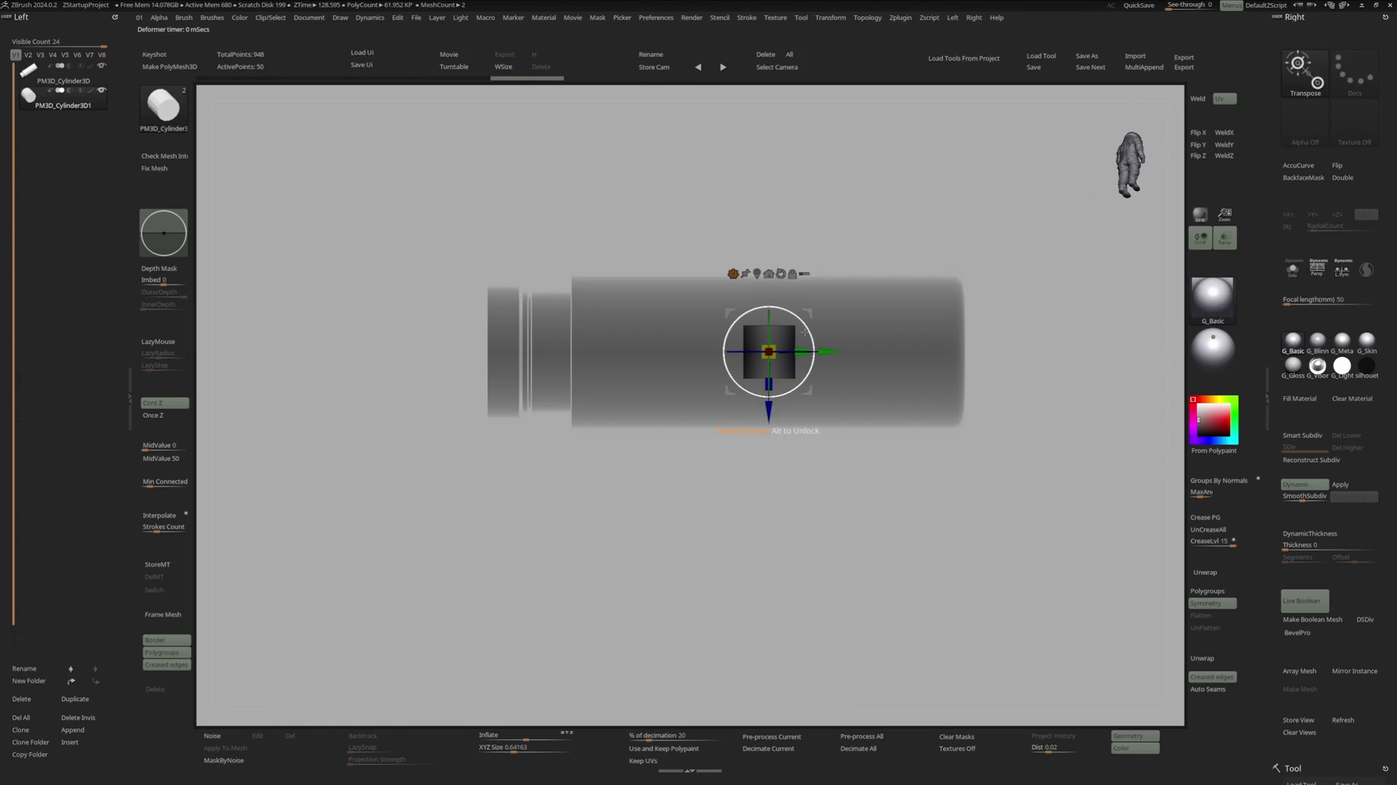
left_click_drag(804, 333, 816, 401)
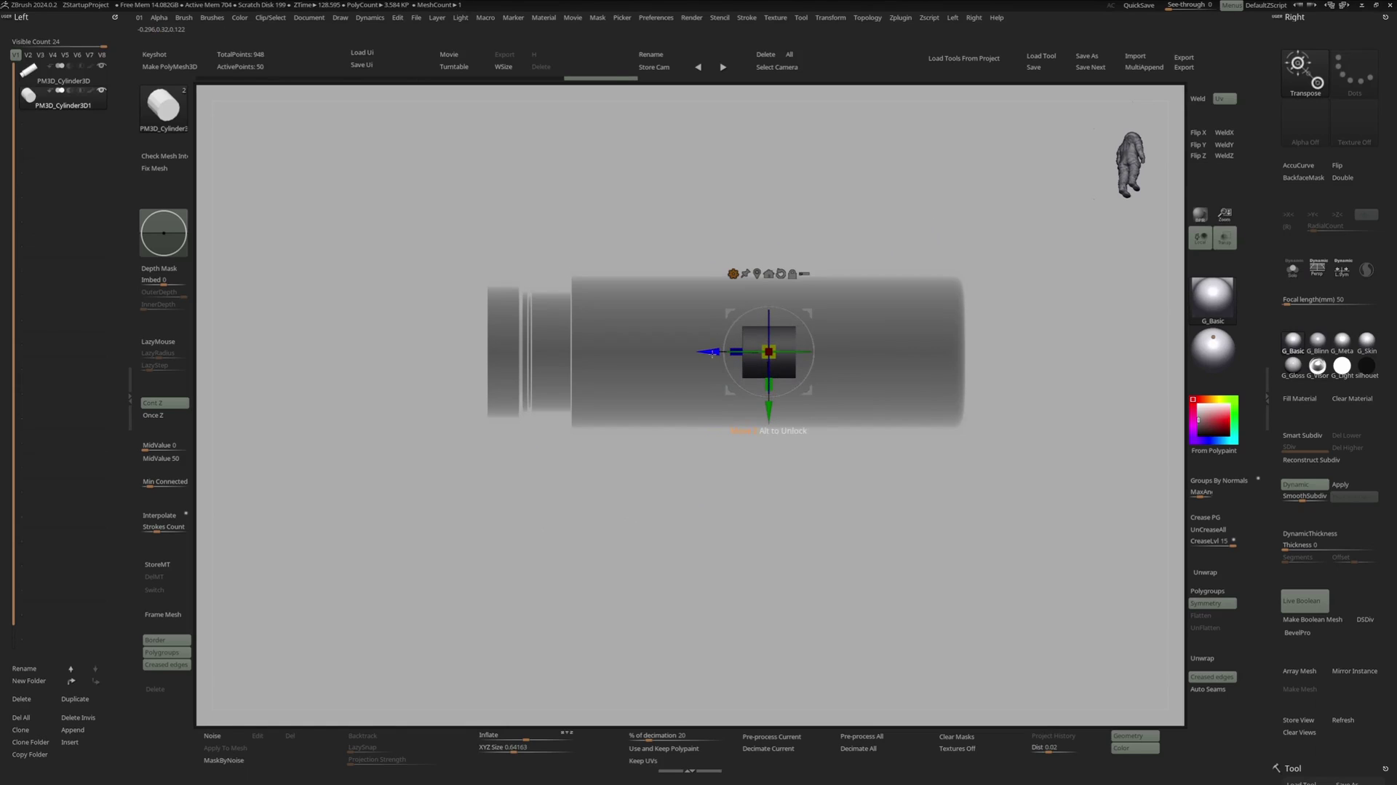
left_click_drag(712, 353, 418, 342)
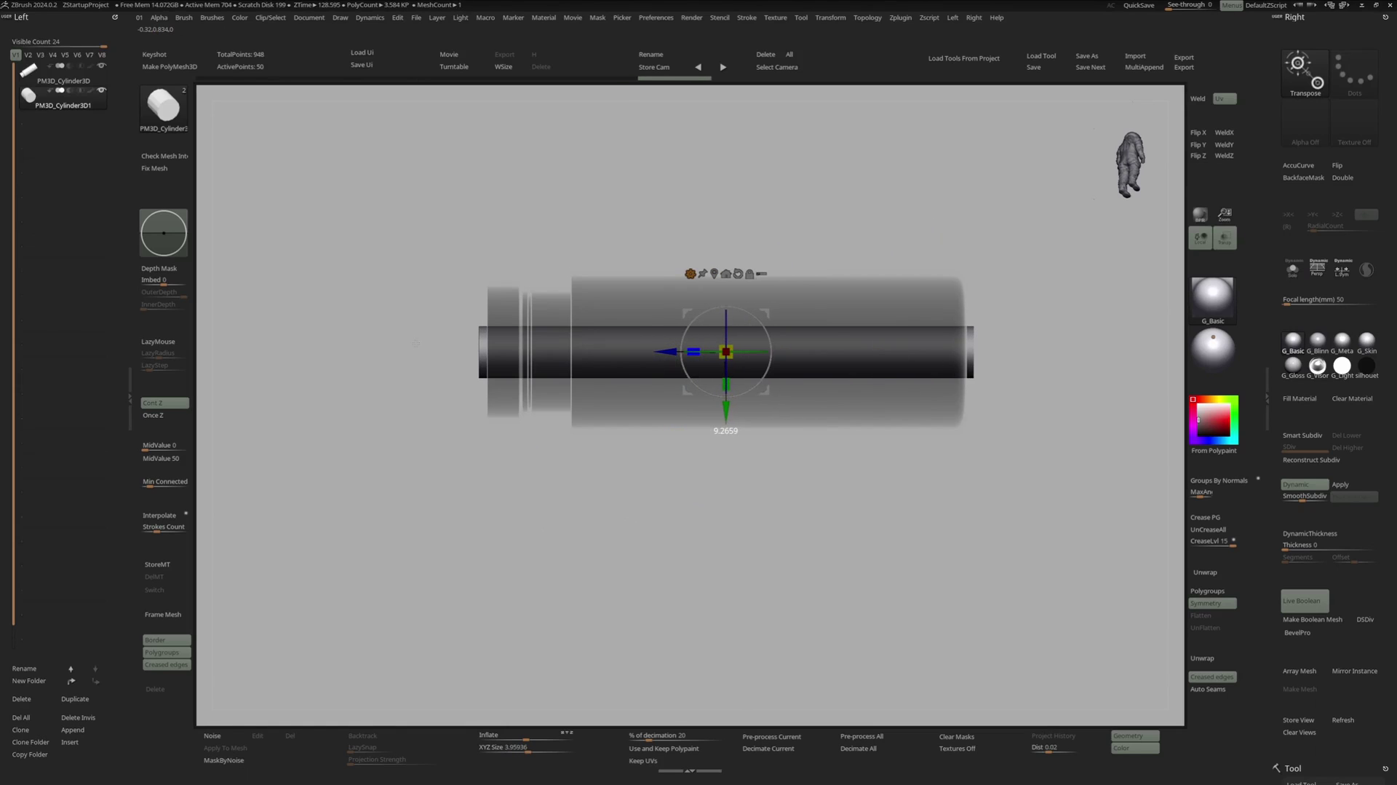
left_click_drag(749, 431, 746, 349)
left_click_drag(693, 409, 693, 413)
- Subtract the inner cylinder from the body with Live Boolean and scale it up uniformly to widen the bore
key("q")
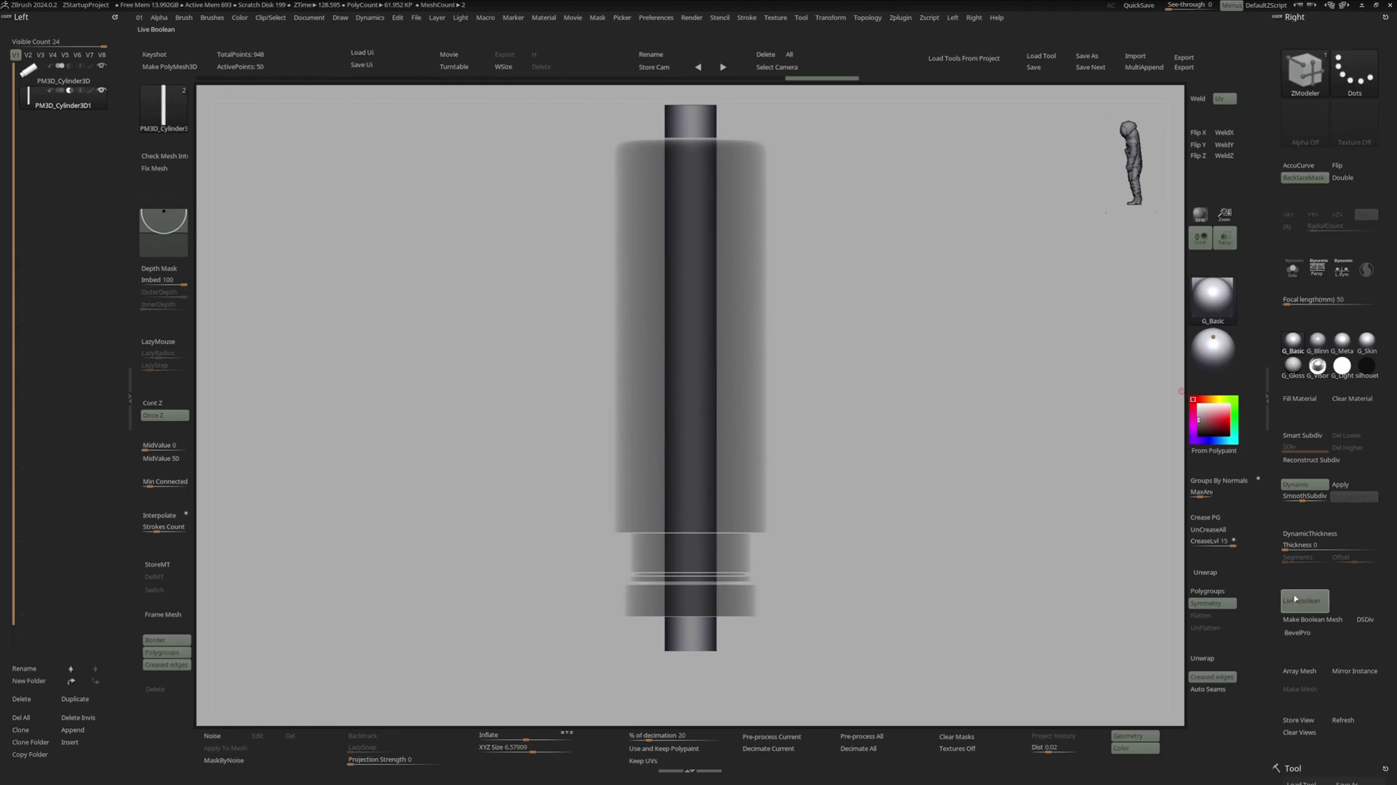
left_click(1296, 599)
mouse_move(842, 228)
left_mouse_down()
mouse_move(742, 268)
mouse_move(801, 251)
mouse_move(859, 268)
mouse_move(848, 309)
left_mouse_up()
key("w")
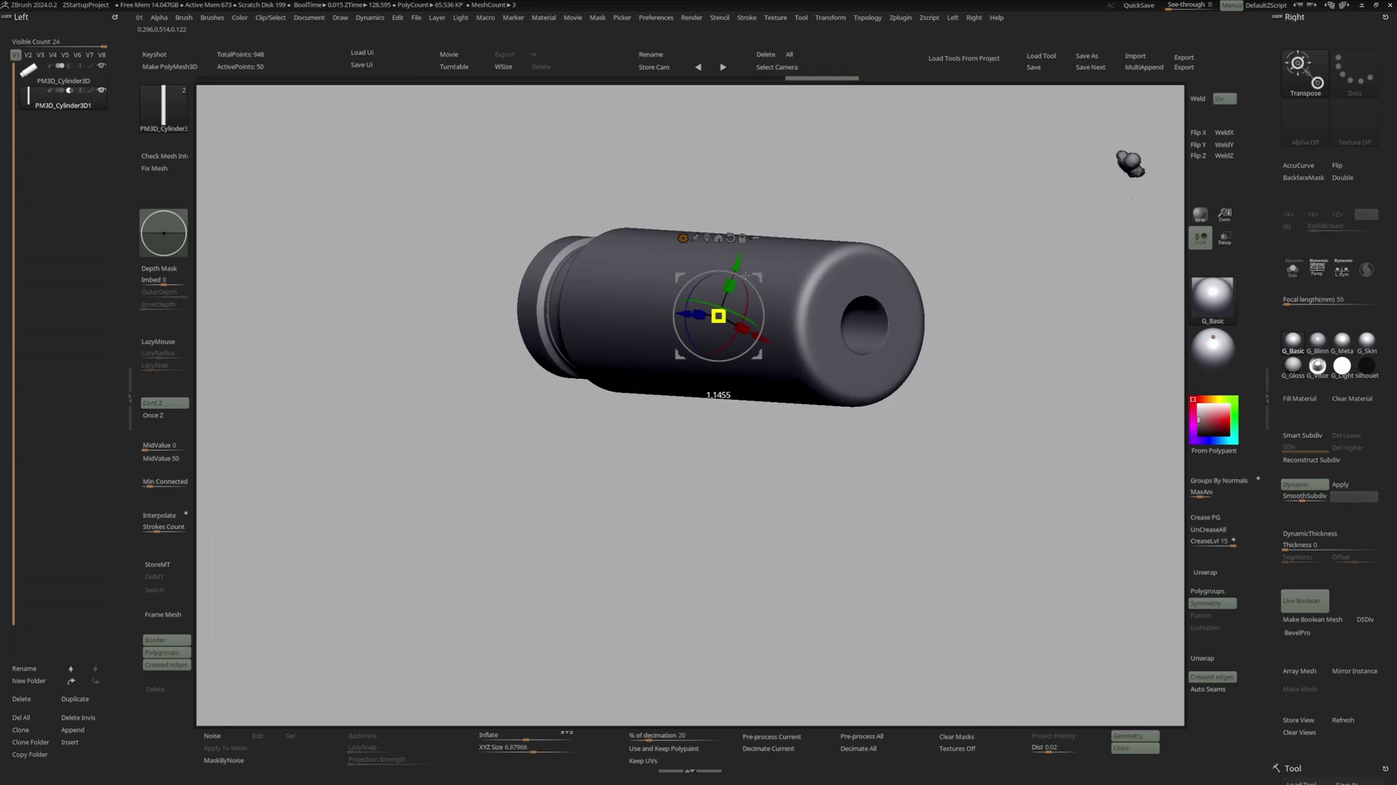
left_click_drag(719, 316, 757, 291)
key("q")
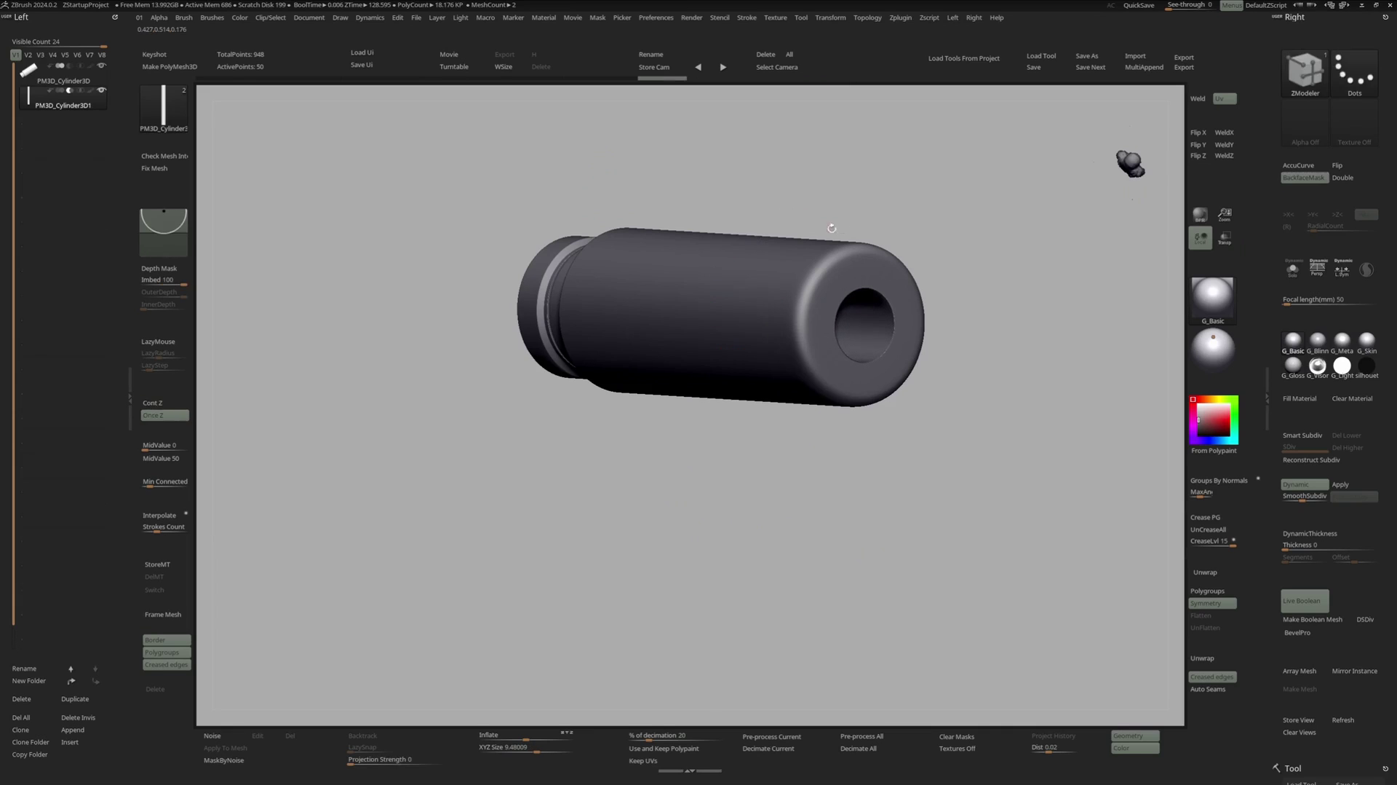
left_click_drag(833, 227, 805, 244)
- Choose the TrimDynamic brush, append a Cube3D as a new subtool and make it active
key("b")
key("t")
key("d")
mouse_move(934, 339)
left_mouse_down()
mouse_move(870, 320)
mouse_move(940, 293)
mouse_move(904, 265)
left_mouse_up()
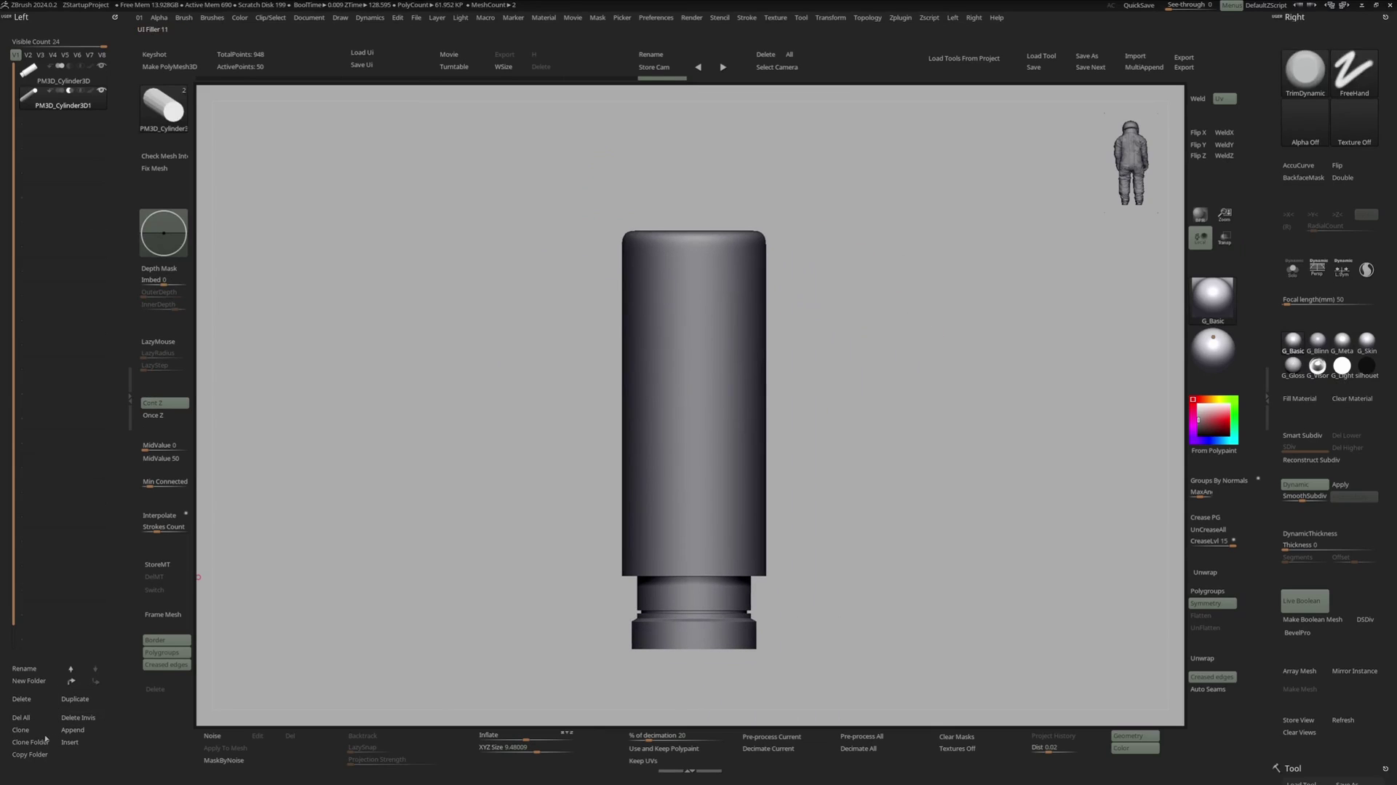
left_click(73, 731)
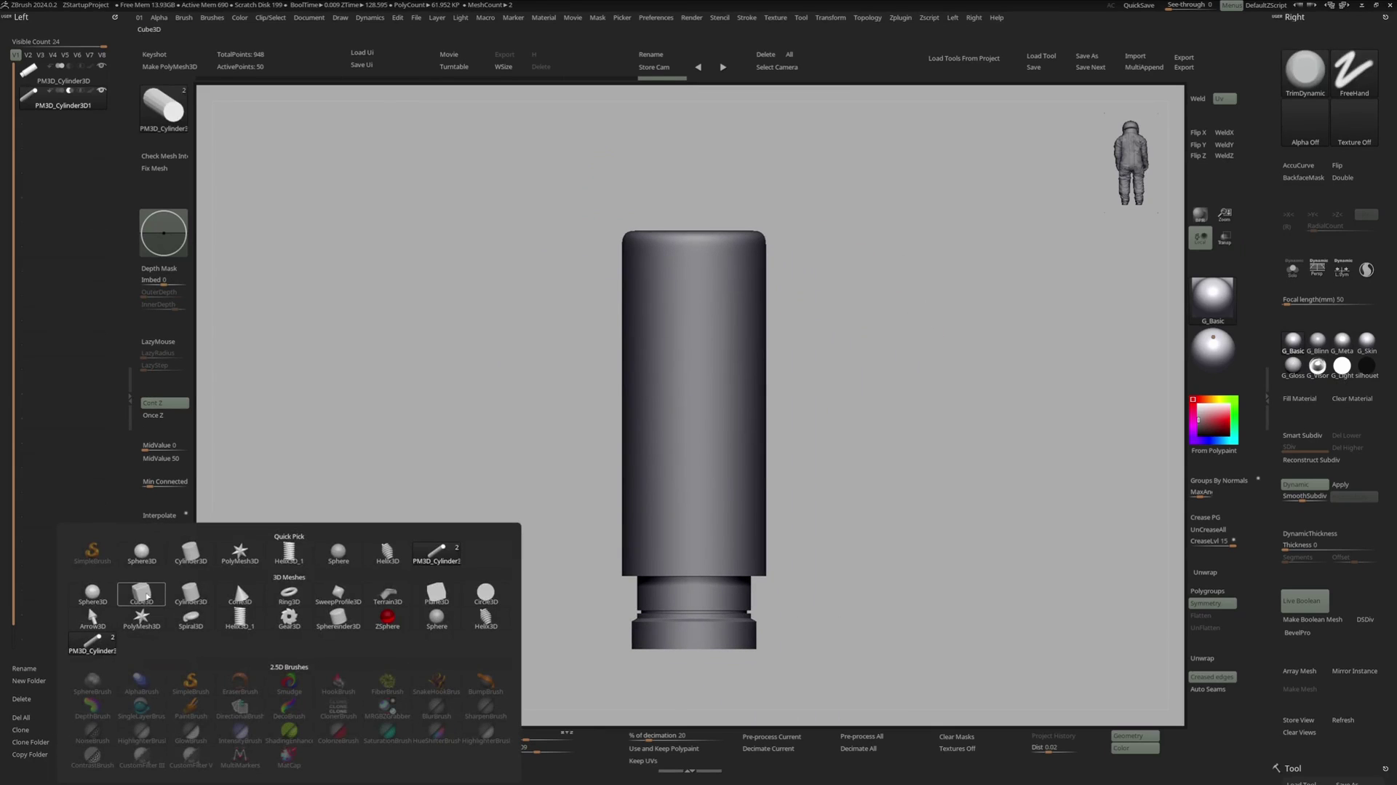
left_click(141, 594)
left_click(29, 127)
- Stretch the cube along the body's length and narrow its width into a thin slab
key("w")
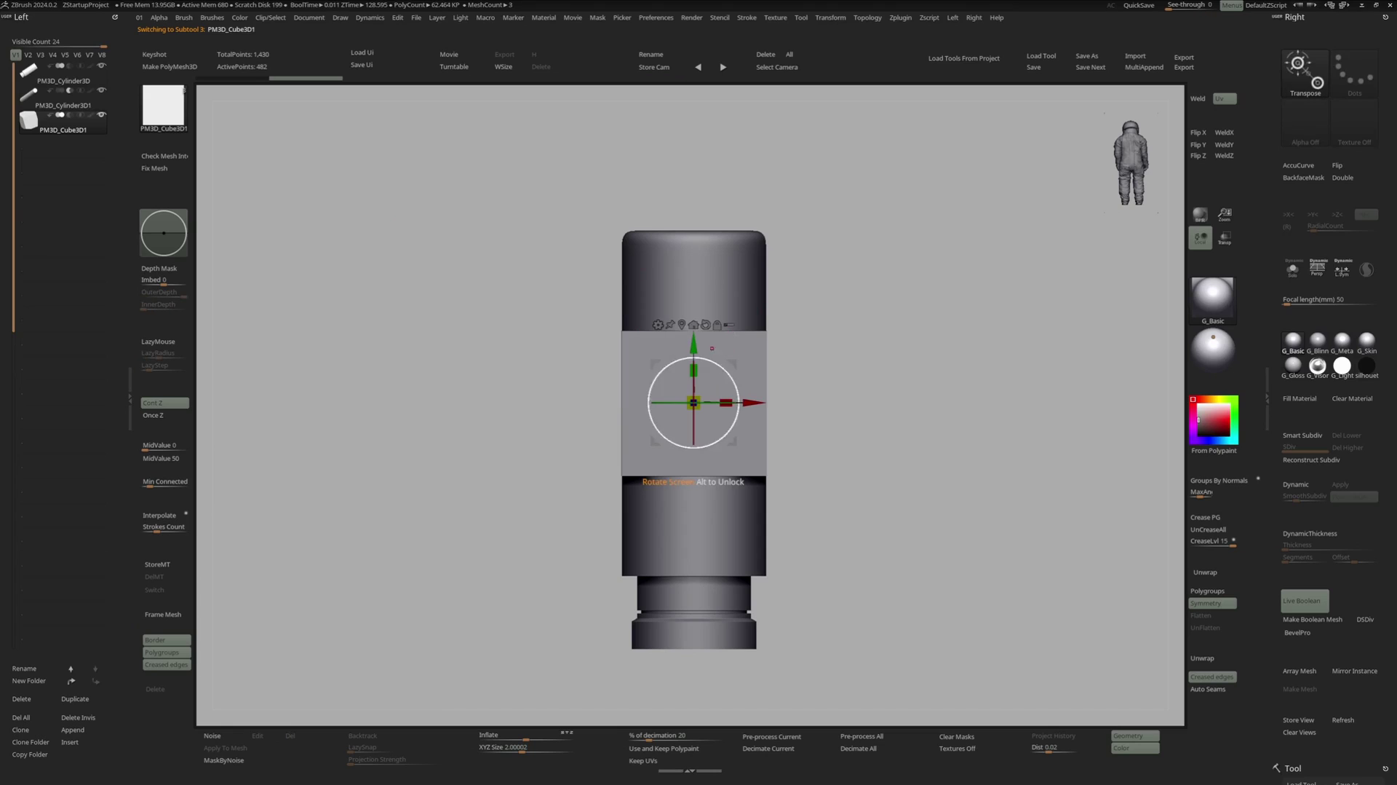
left_click_drag(694, 370, 702, 288)
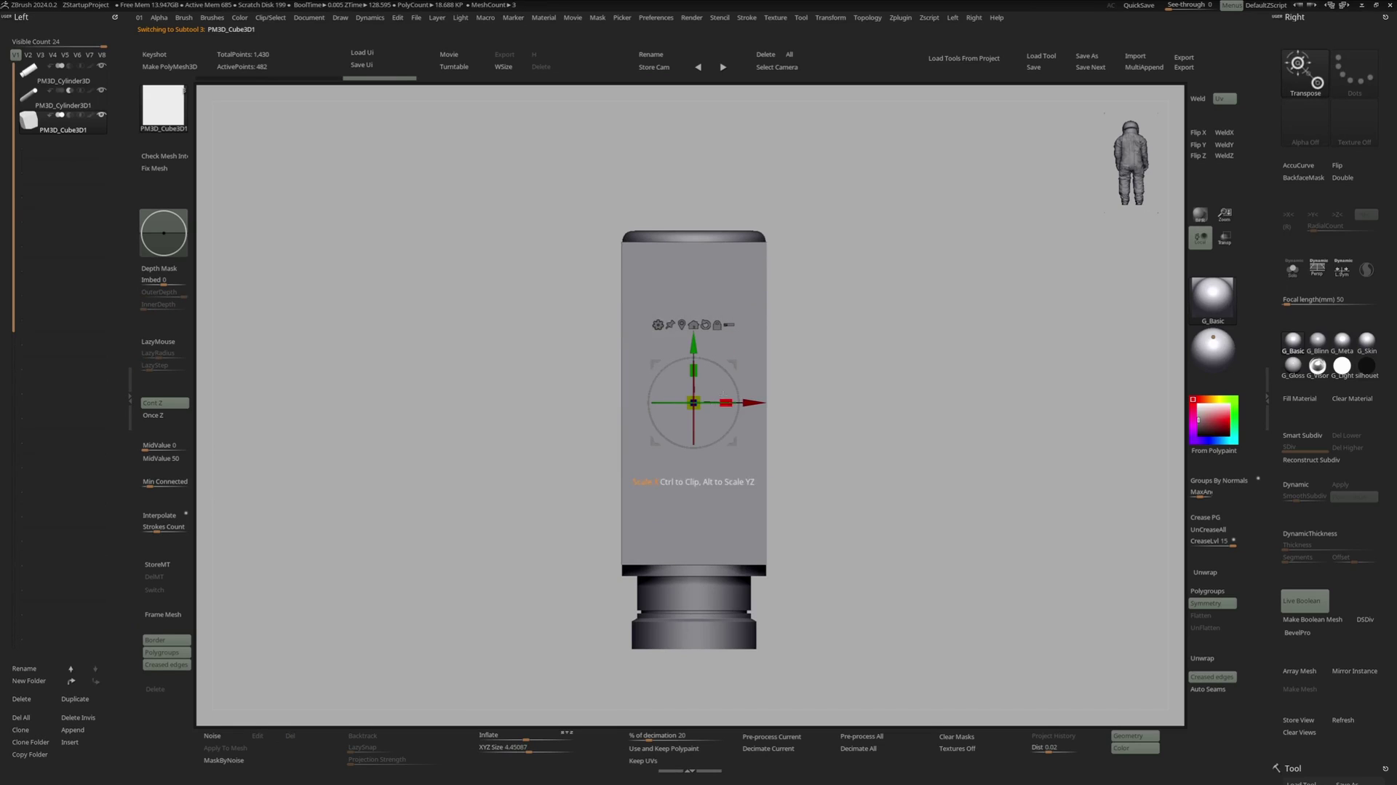
left_click_drag(725, 402, 613, 394)
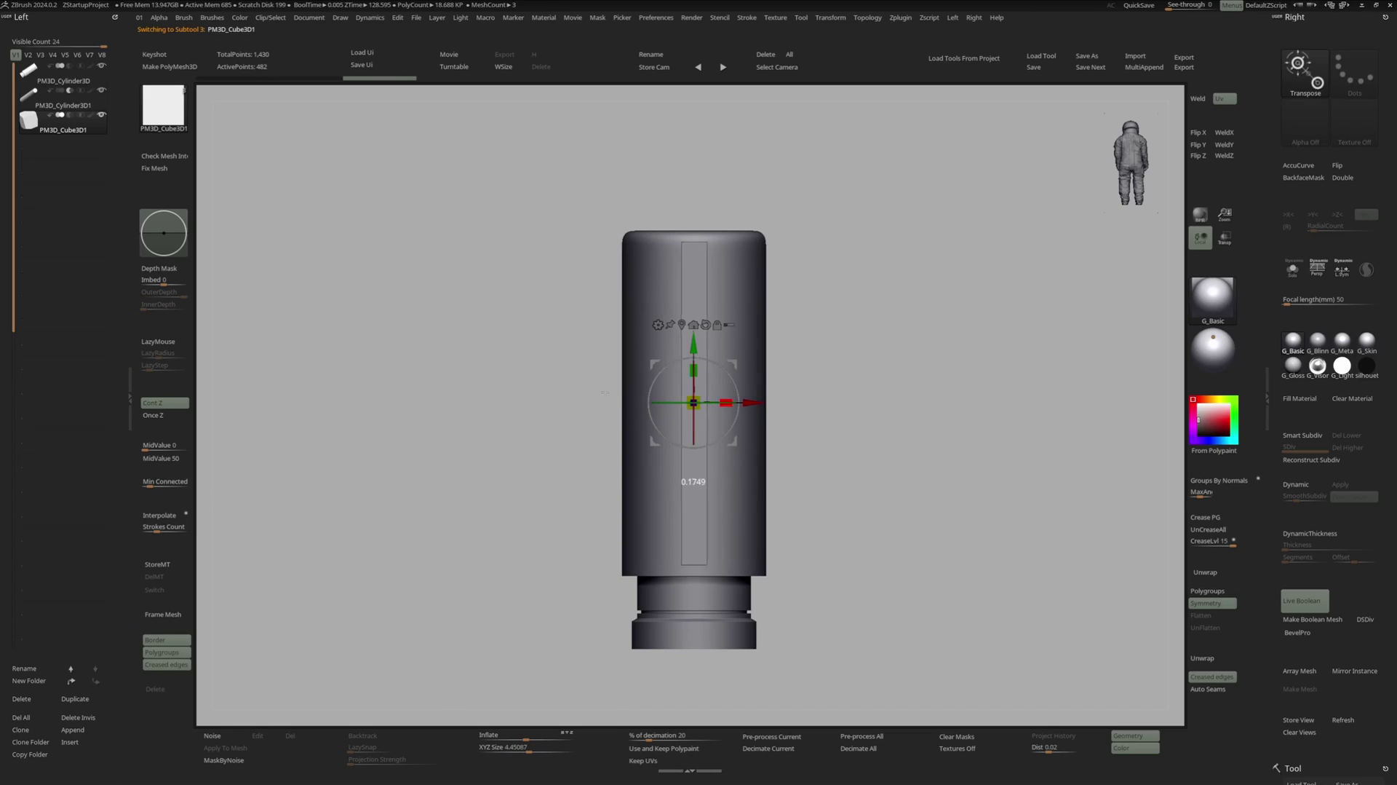
- Move the slab outward so it crosses one side of the body wall, and raise it past the rounded rim
right_click_drag(750, 327, 749, 396, "shift")
right_click_drag(705, 232, 683, 299, "alt")
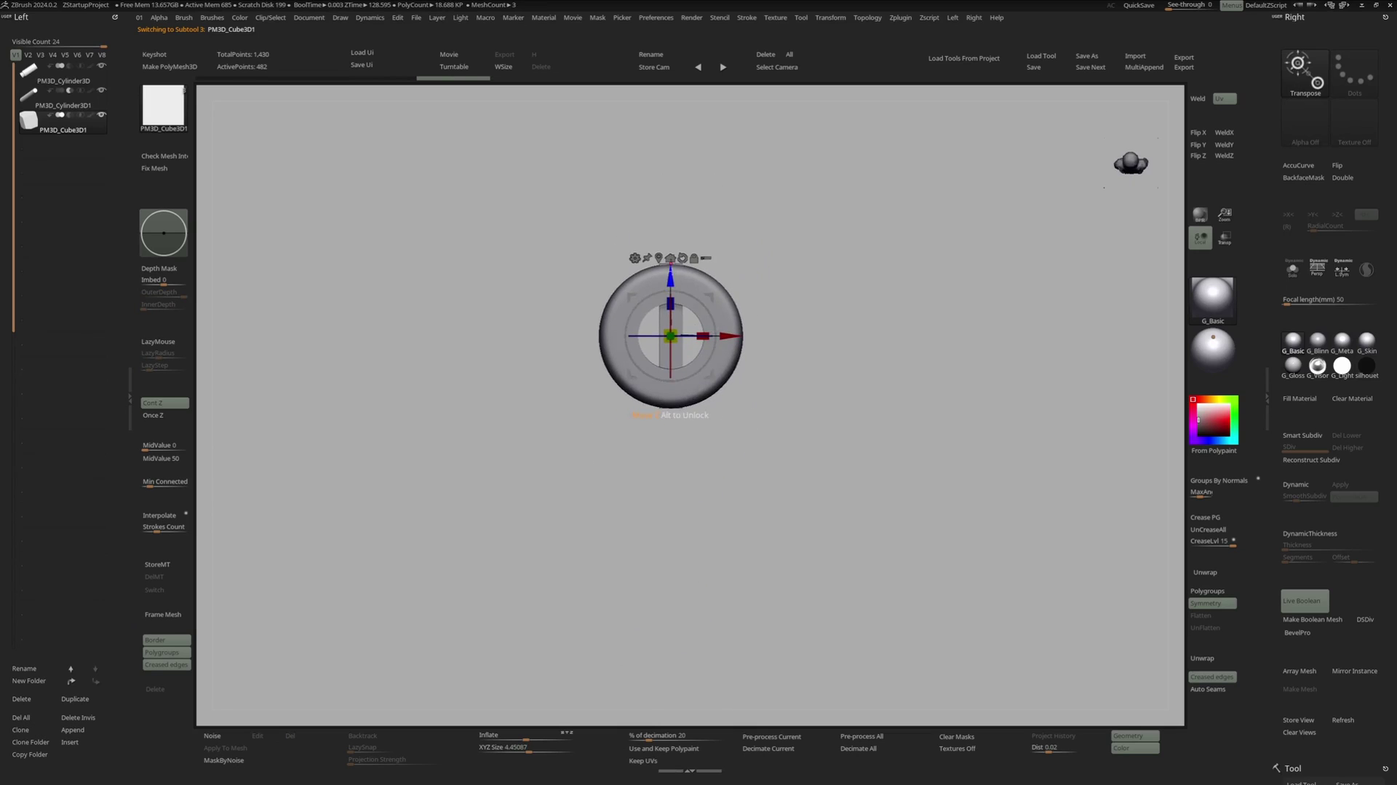
left_click_drag(670, 266, 670, 354)
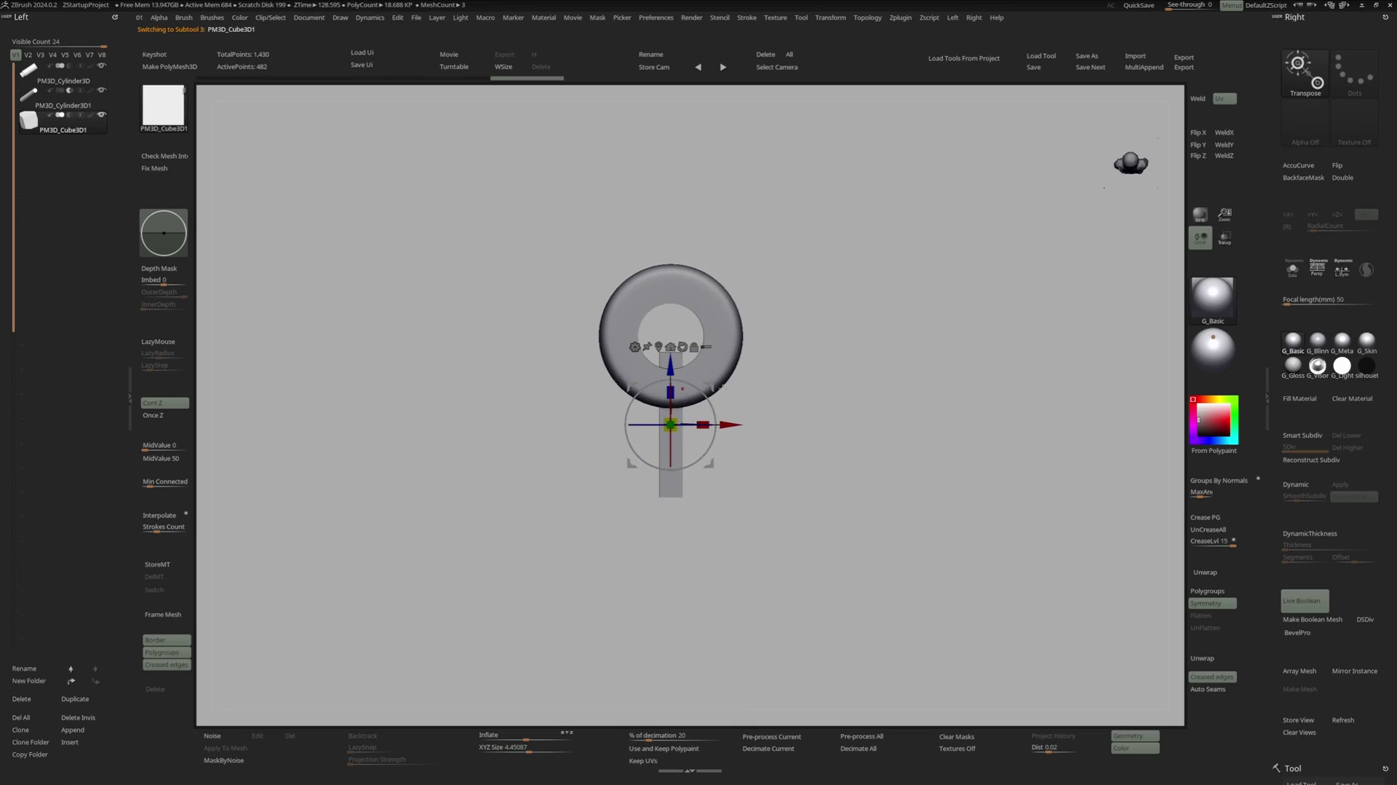
right_click_drag(723, 385, 691, 320, "shift")
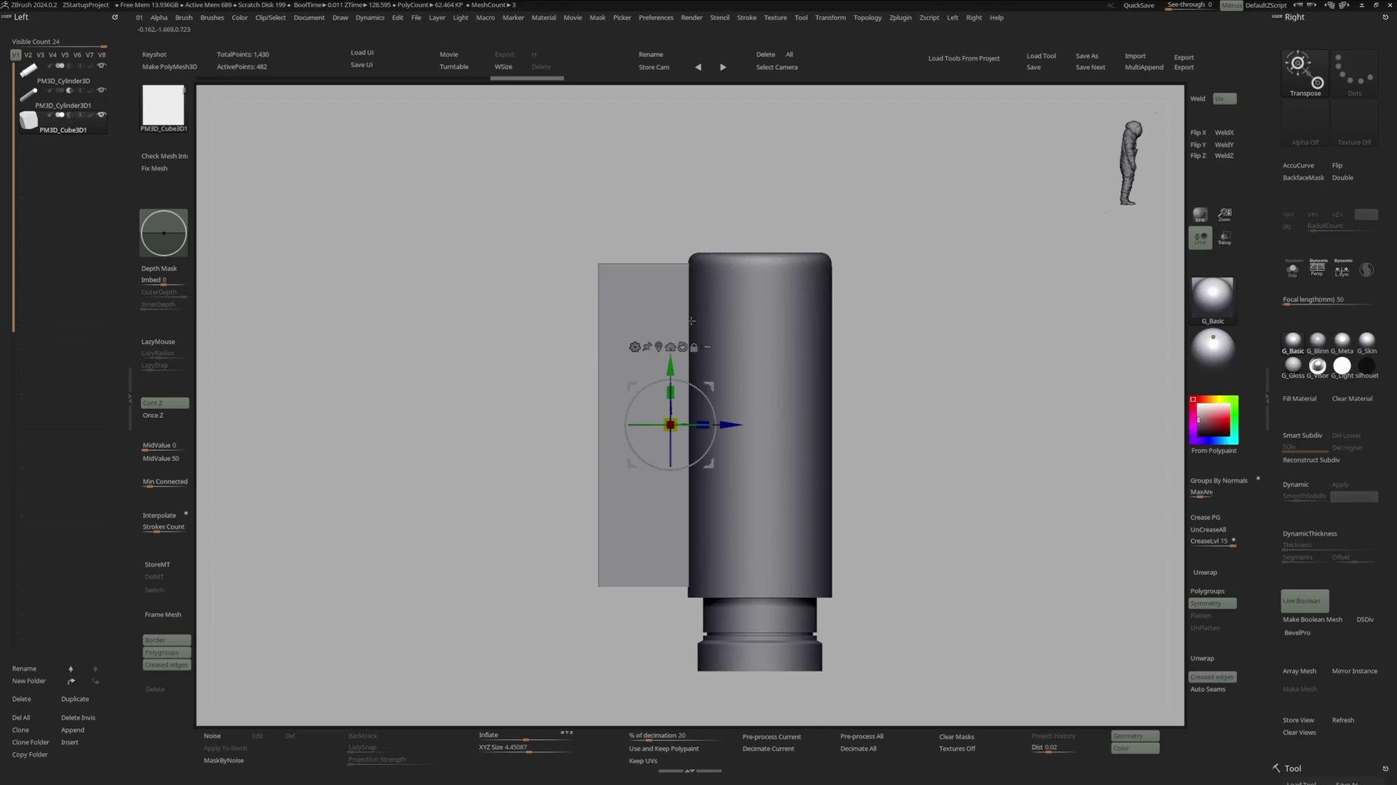
left_click_drag(670, 364, 670, 295)
- Remesh the slab with ZRemesher using DetectEdges, checking its wireframe
key("shift+f")
key("q")
right_click_drag(728, 295, 684, 328)
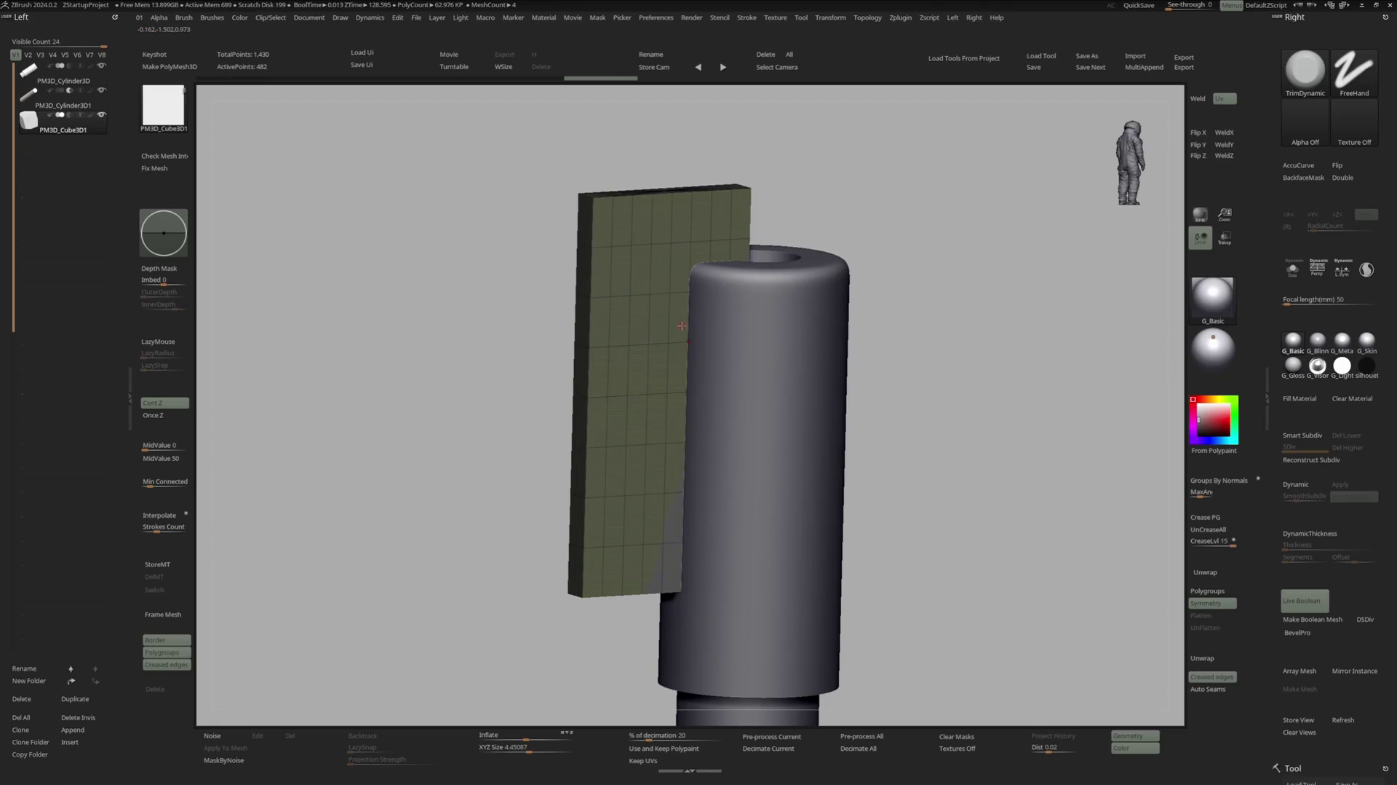
key("t")
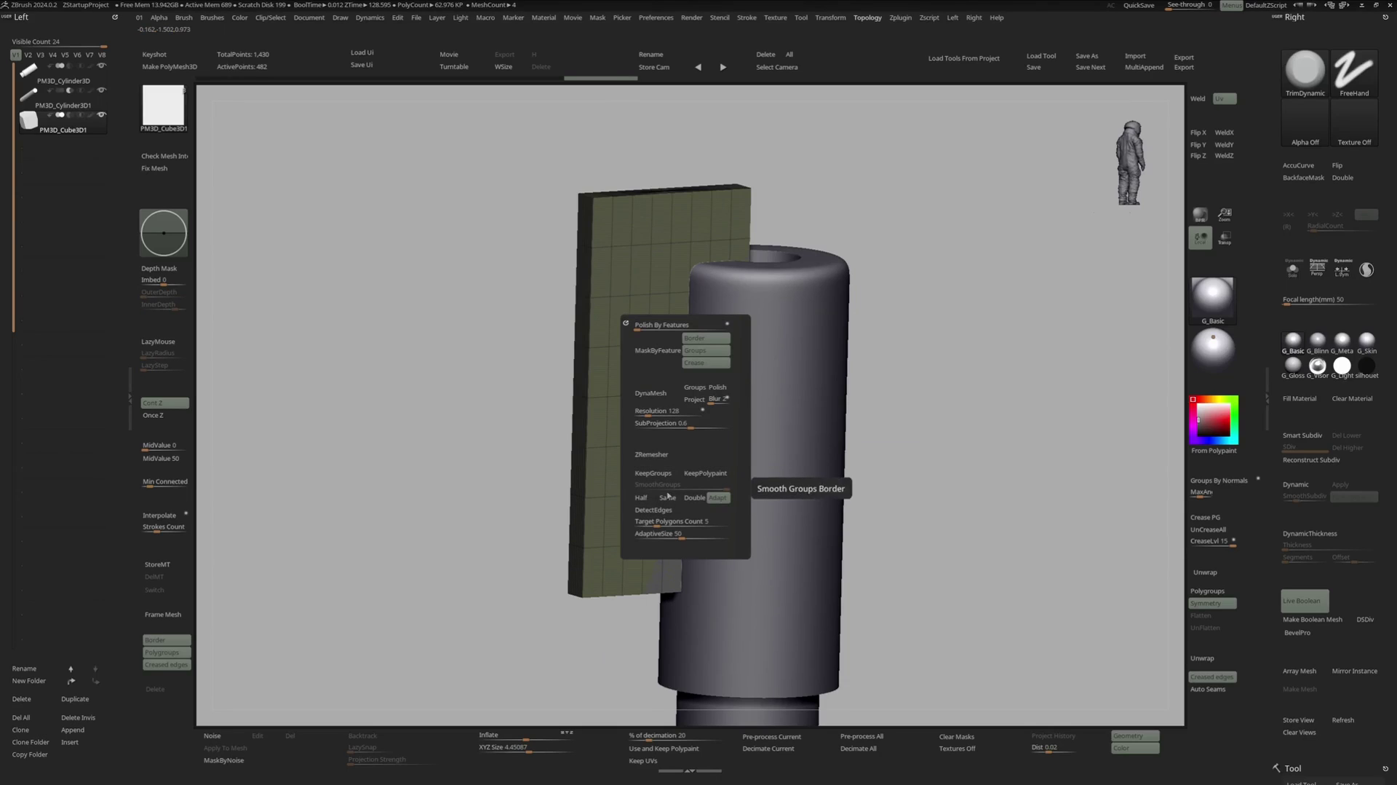
left_click(654, 510)
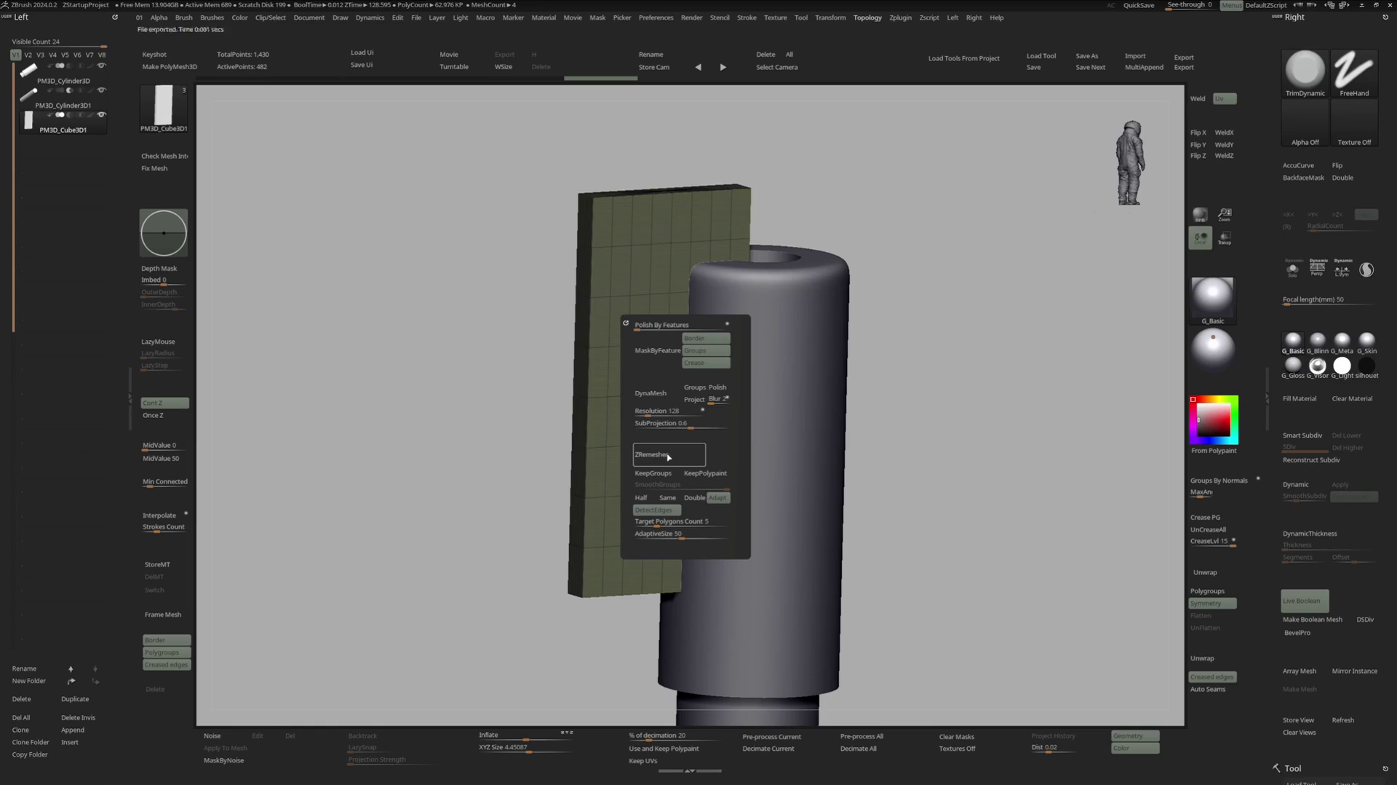
left_click(668, 455)
key("shift+f")
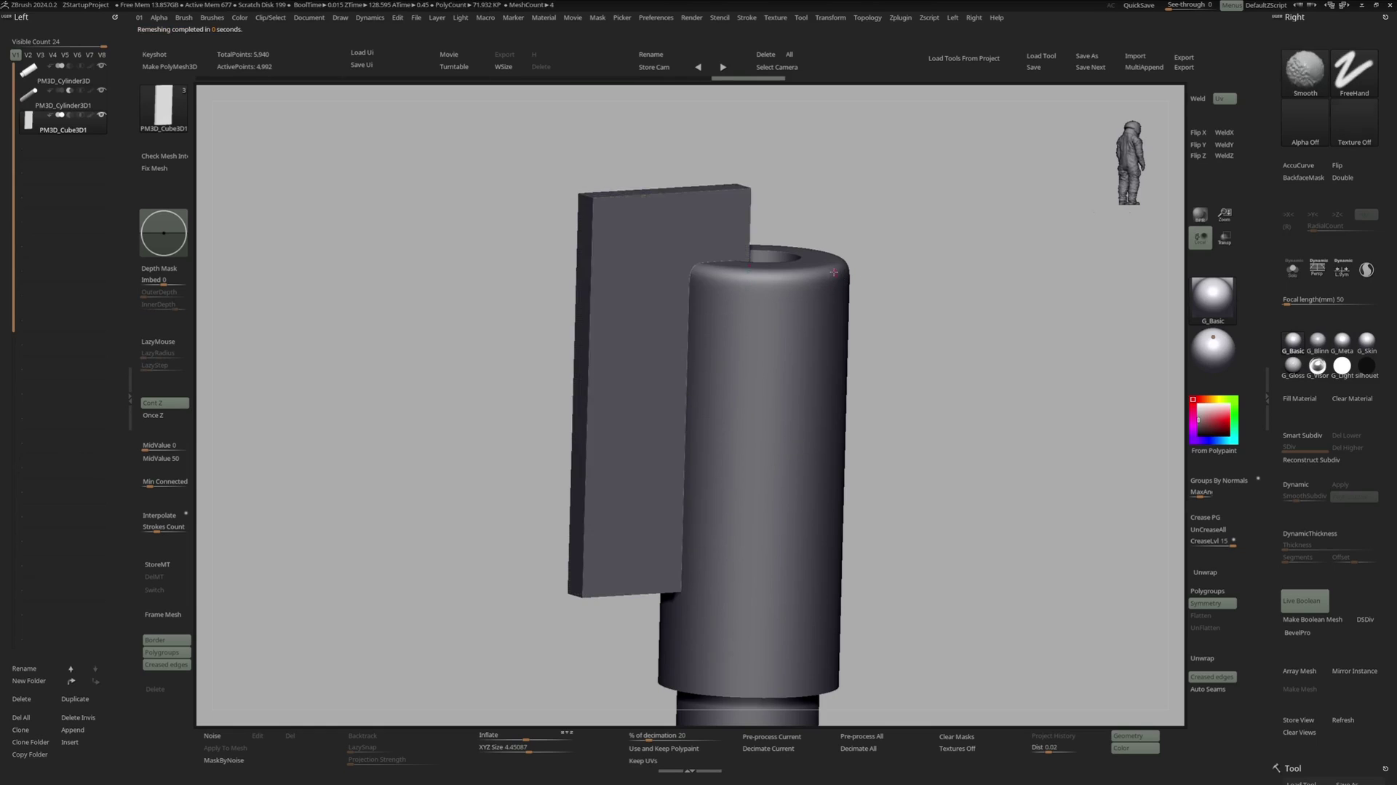
- Array the slab around the body's axis with ArrayMesh, using Lock Pos, 6 repeats and a Y rotation of 360
right_click_drag(835, 272, 794, 409)
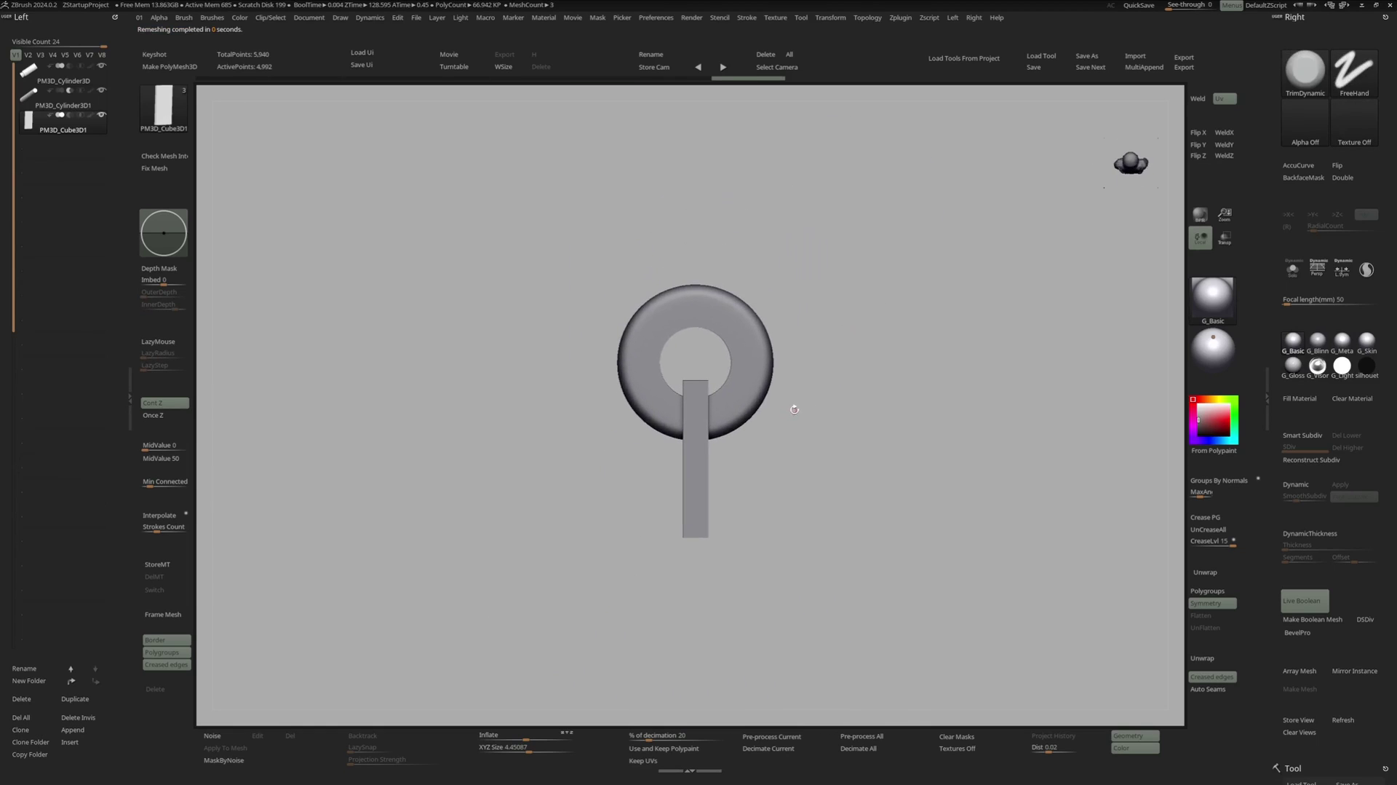
left_click_drag(794, 409, 813, 394, "alt")
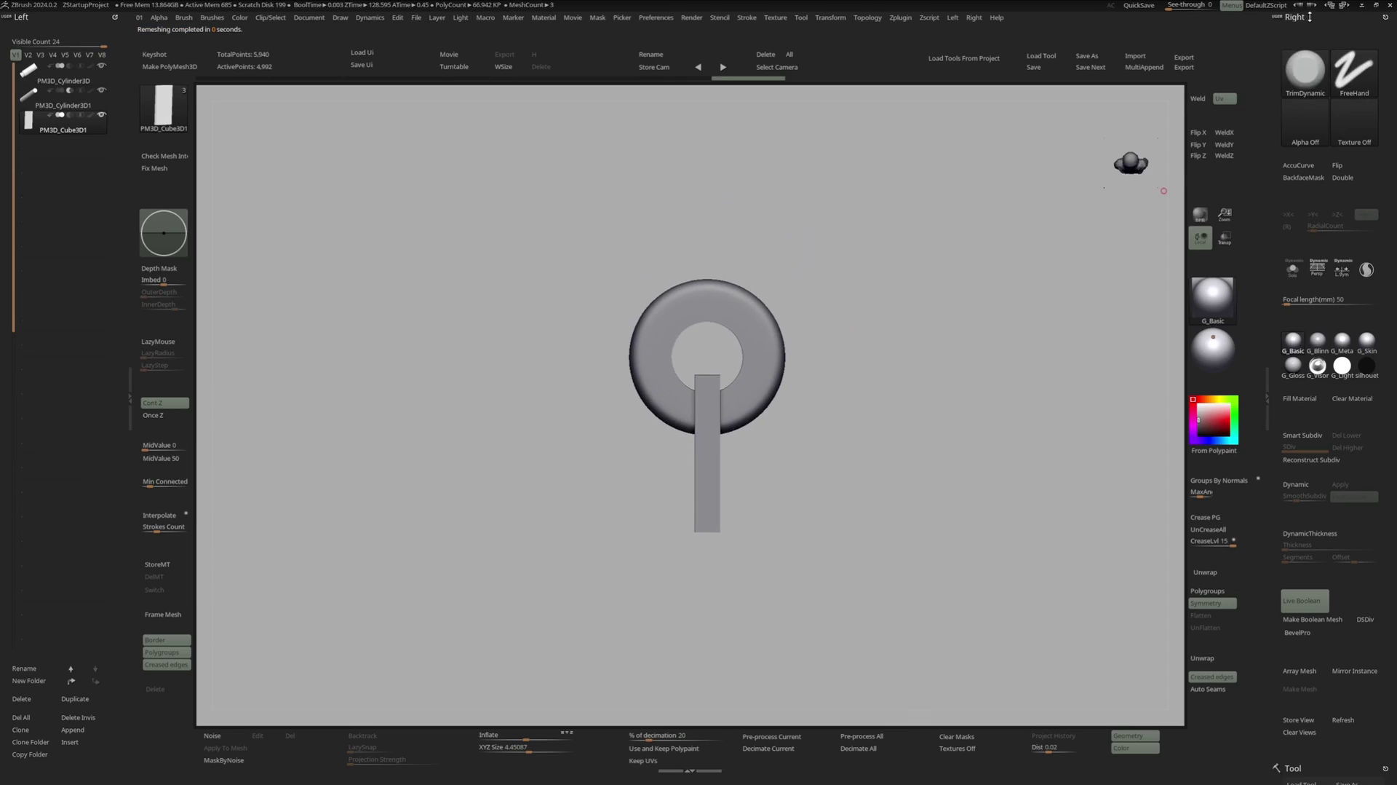
left_click(1310, 17)
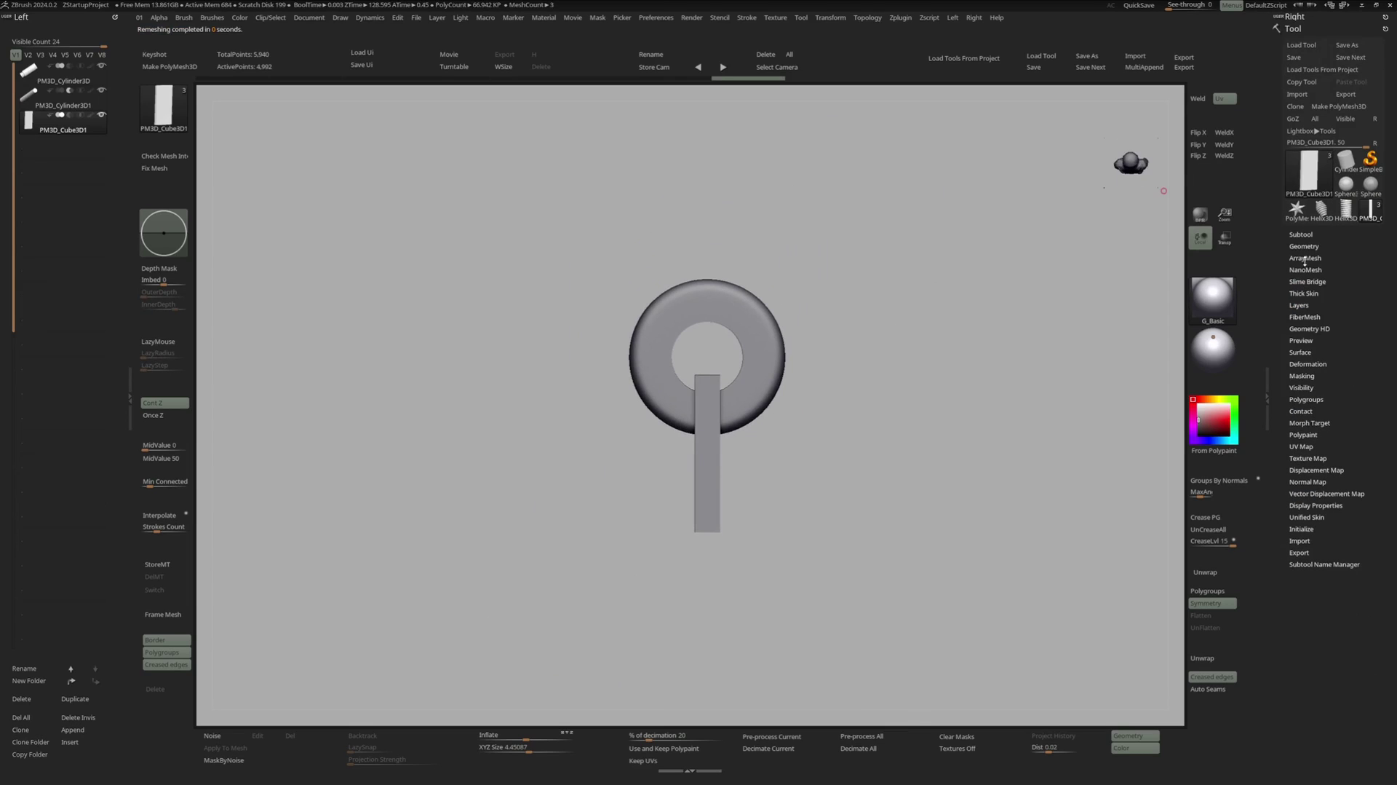
left_click(1305, 259)
left_click(1305, 293)
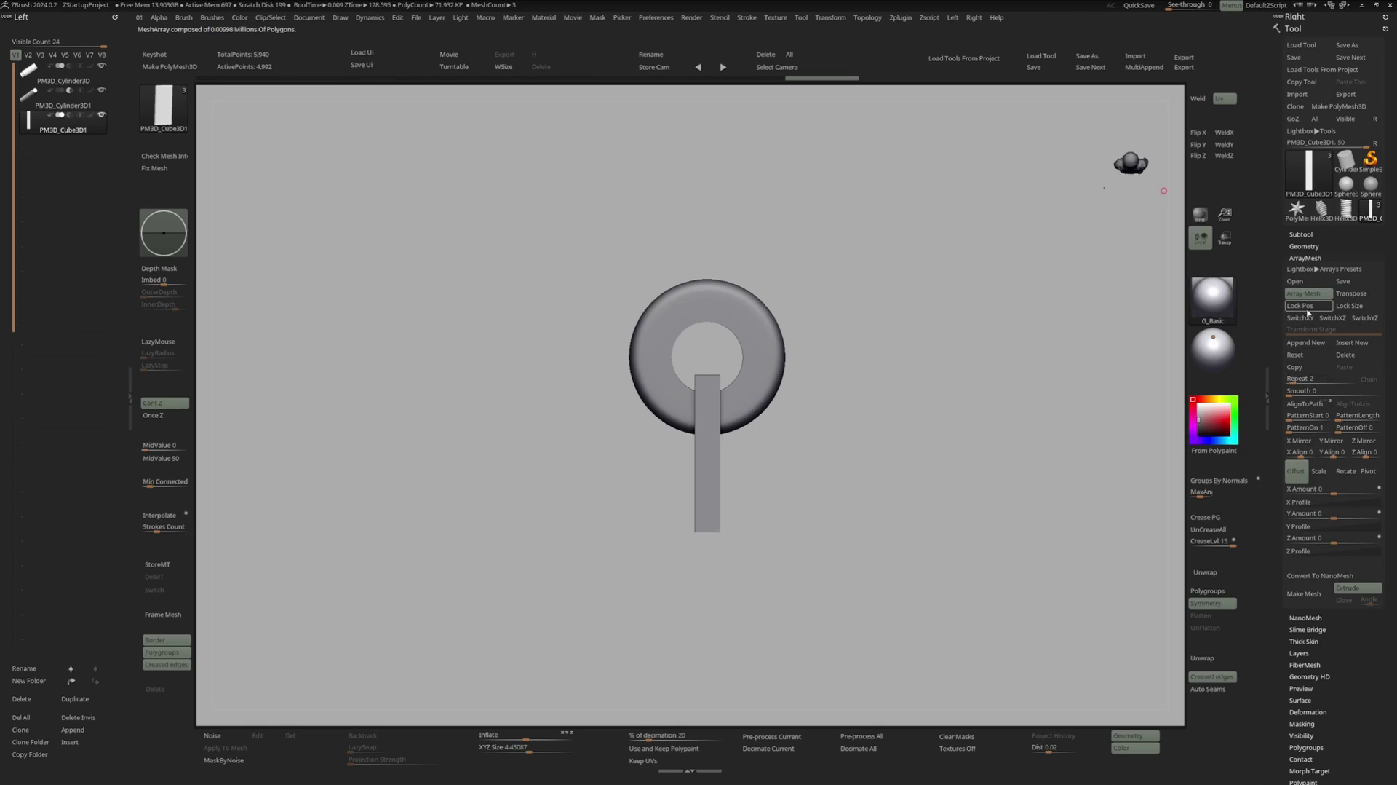
left_click(1308, 309)
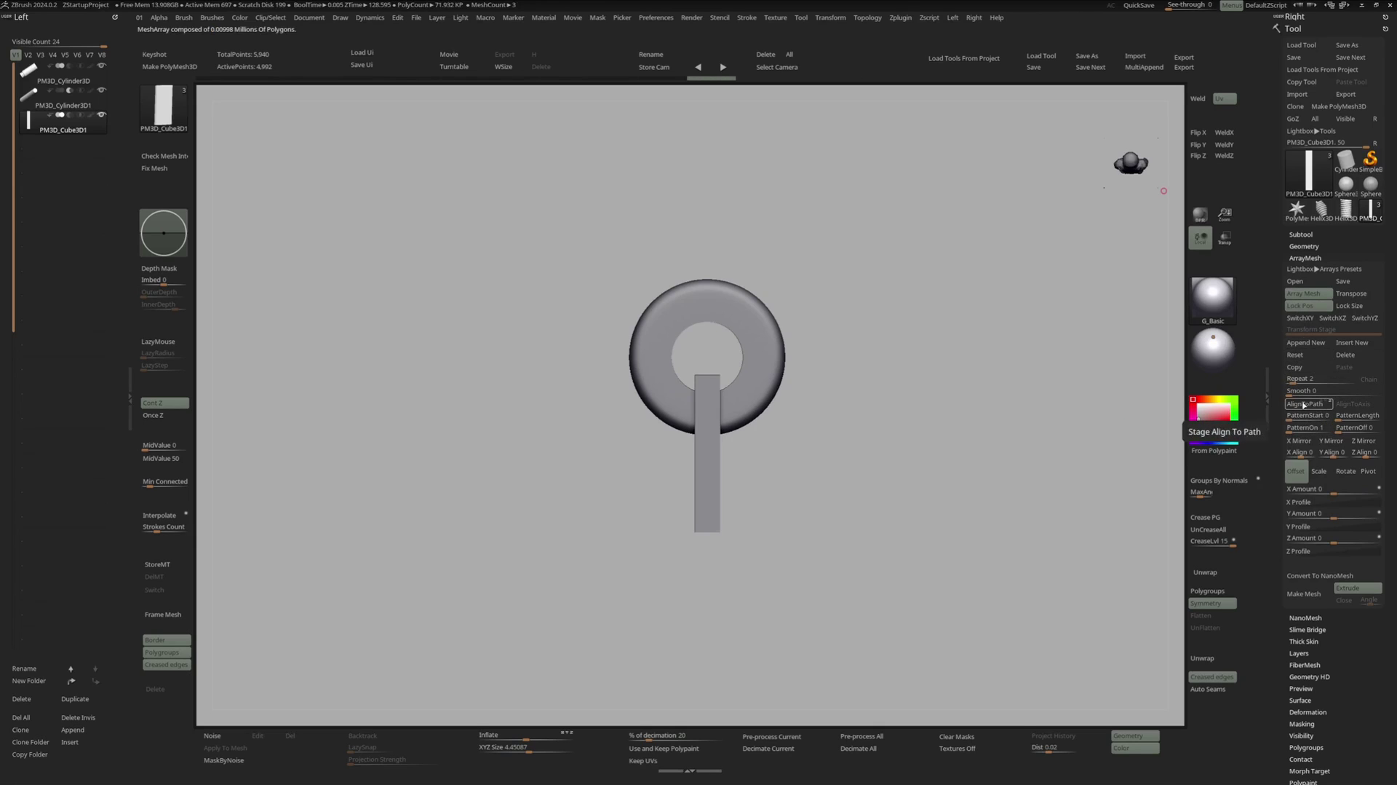
left_click(1301, 379)
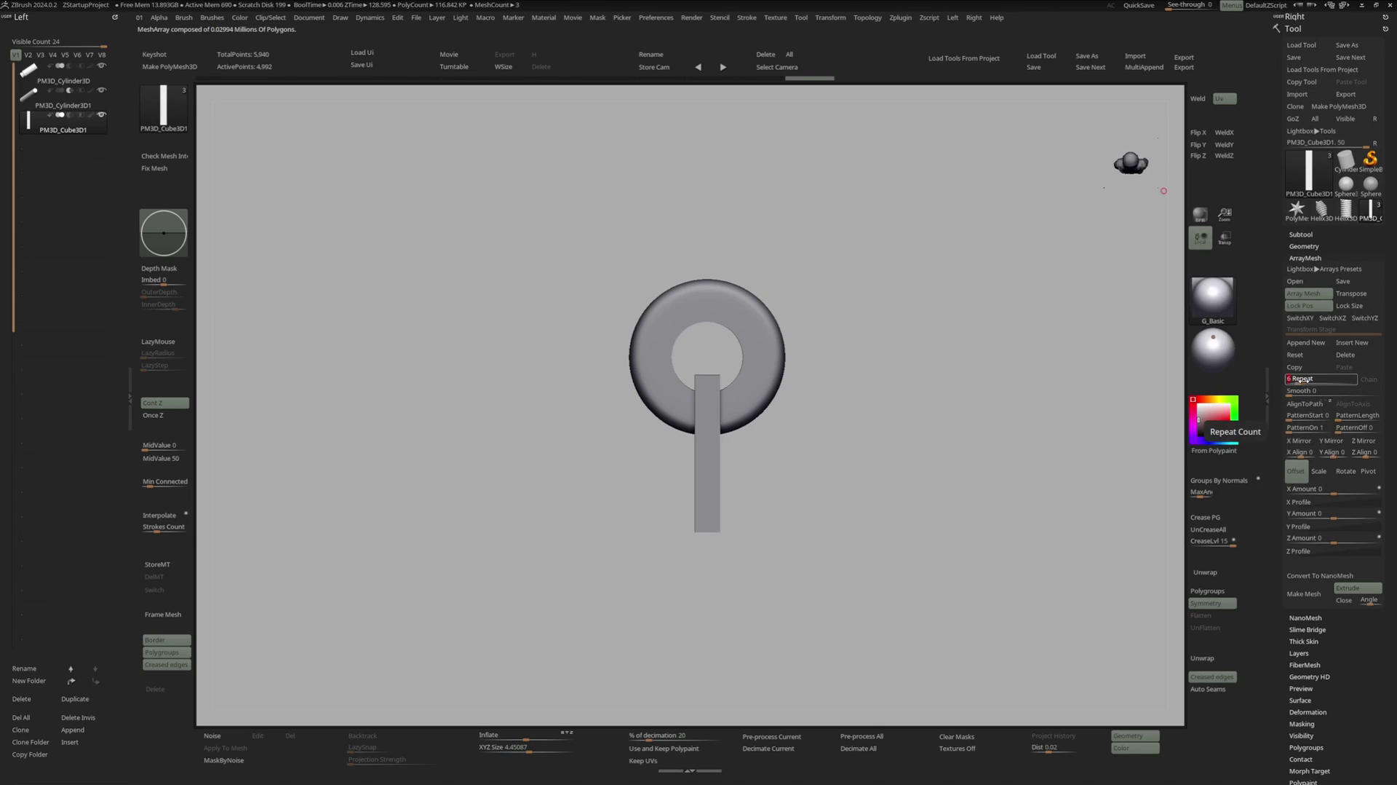
left_click(1347, 472)
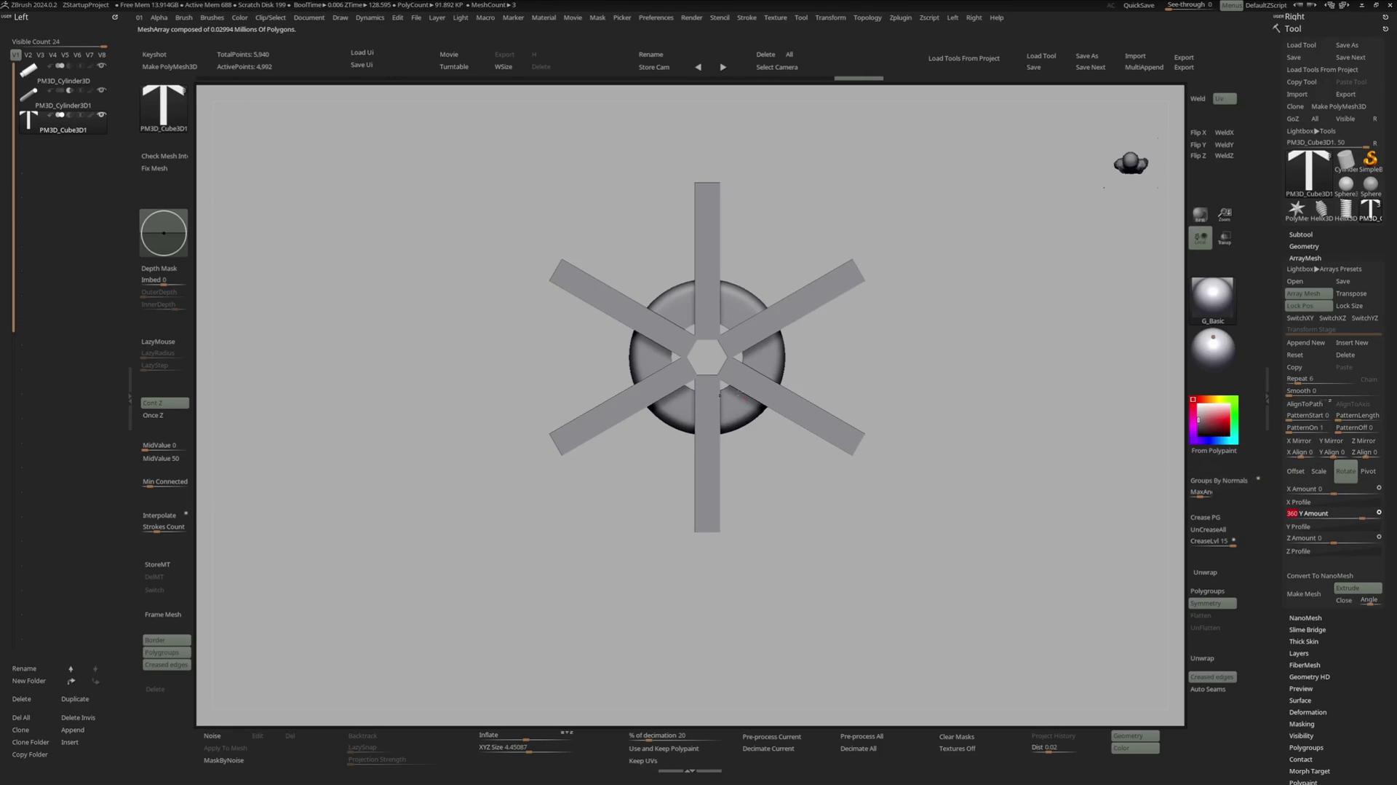
- Convert the slab array to real mesh and set it to subtract, cutting slots through the body wall
right_click_drag(764, 390, 911, 309)
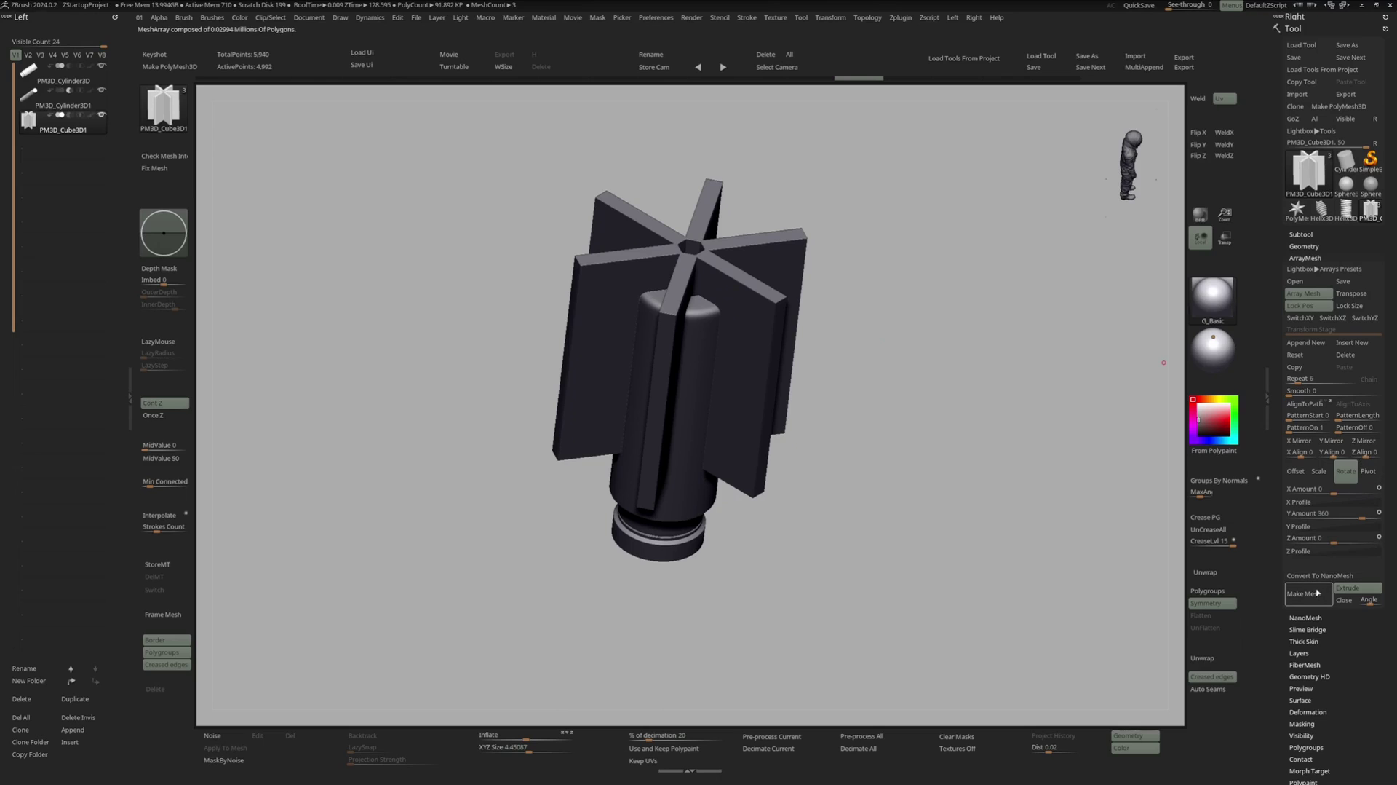
left_click(1304, 594)
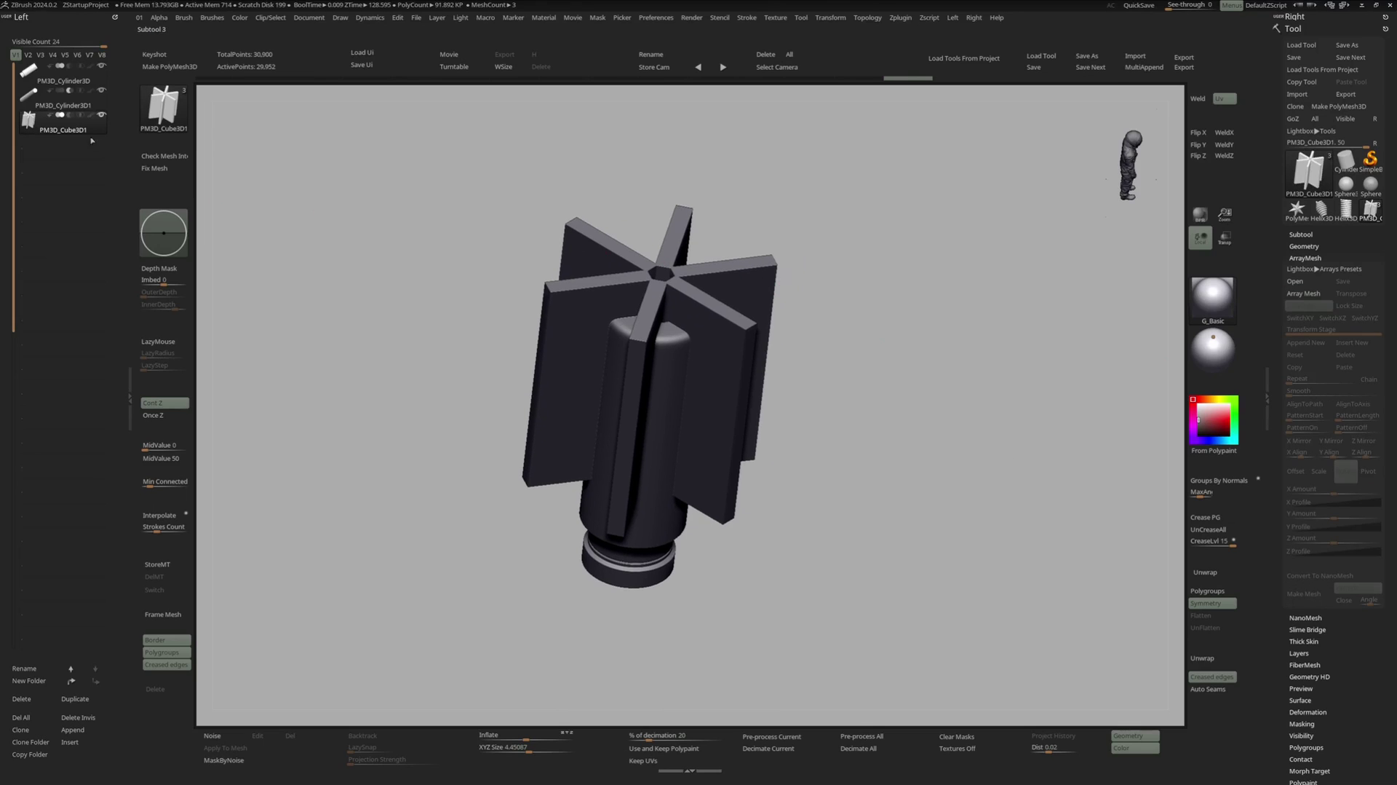
left_click(69, 114)
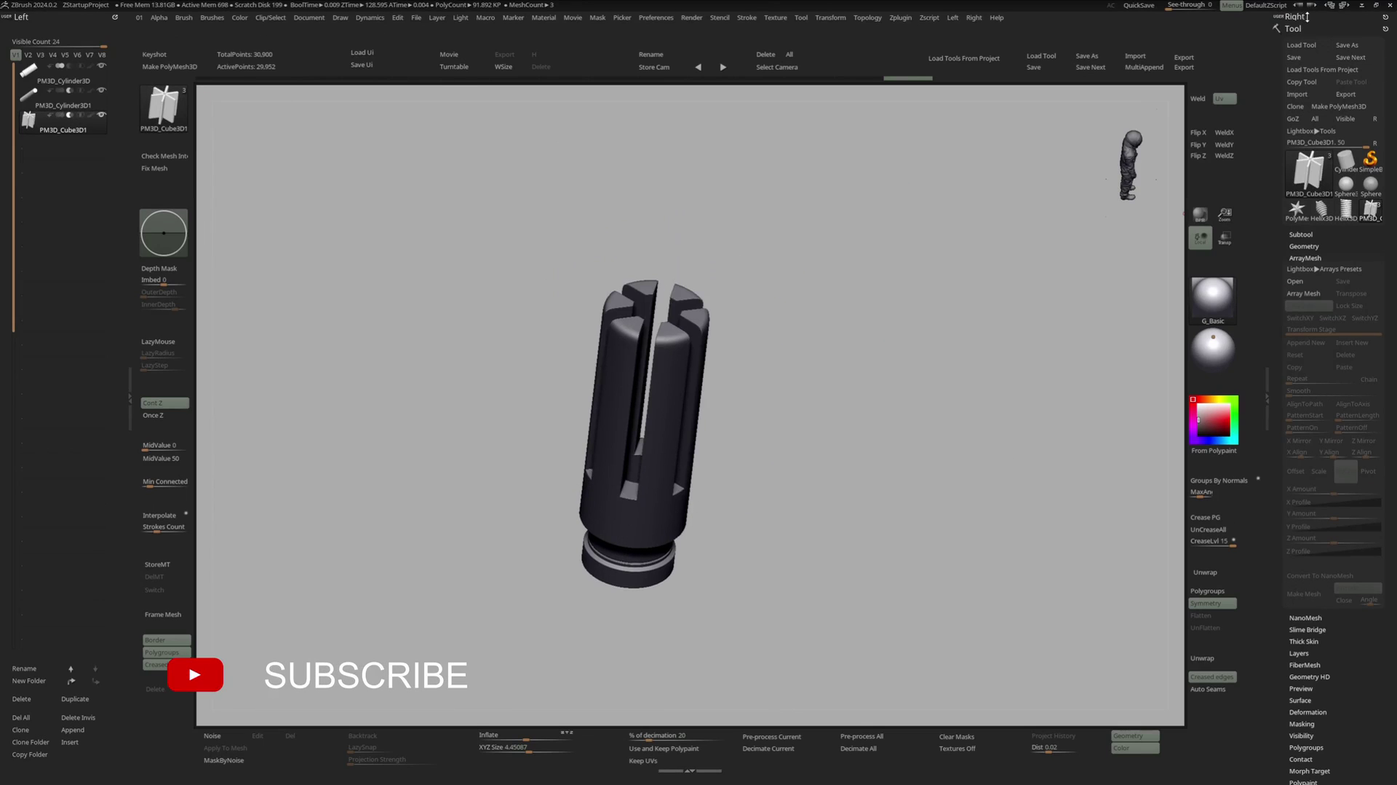
left_click(1302, 17)
- Twist the slab cutters around the body's long axis with the Twist deformer so the slots spiral, and accept the deformation
key("w")
right_click_drag(780, 329, 626, 299, "shift")
left_click(578, 301)
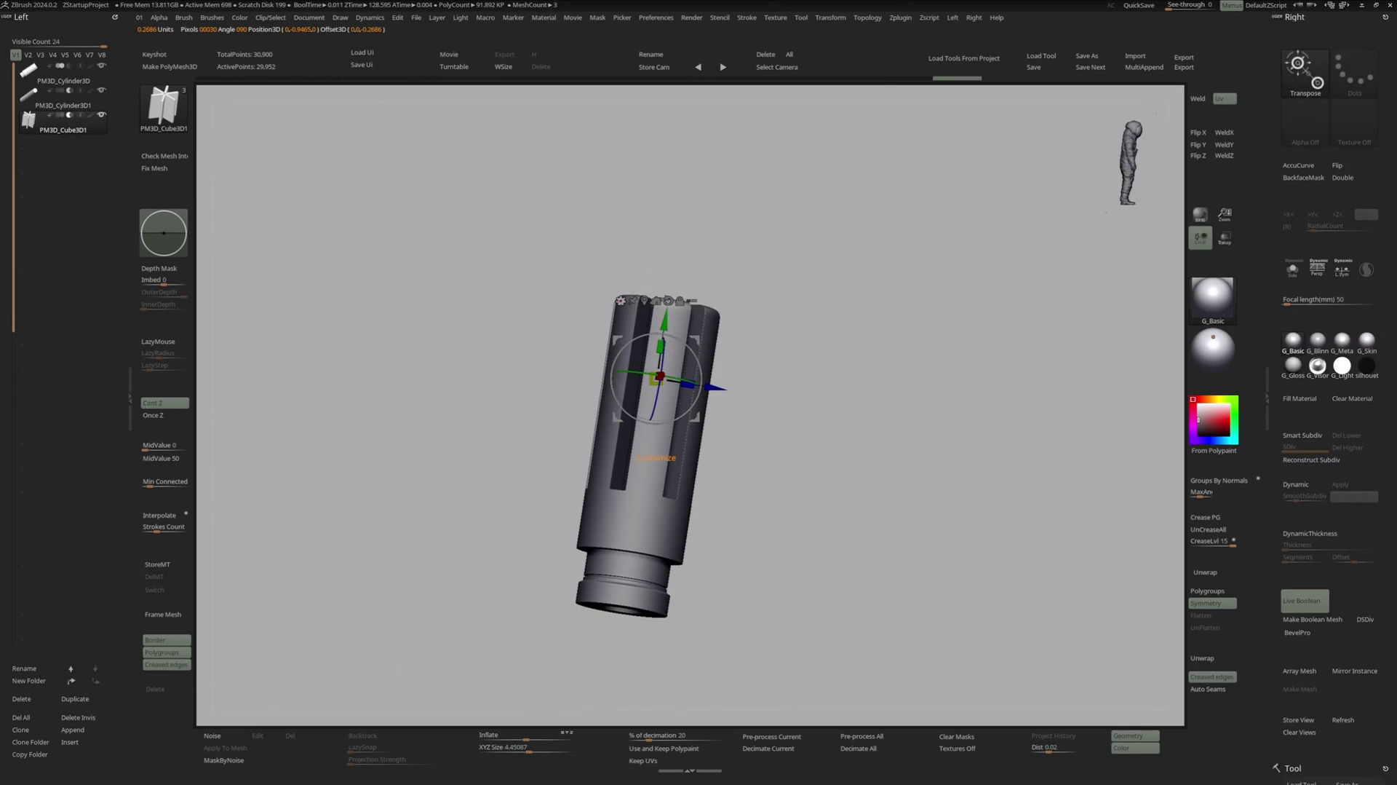
left_click(621, 300)
left_click(621, 300)
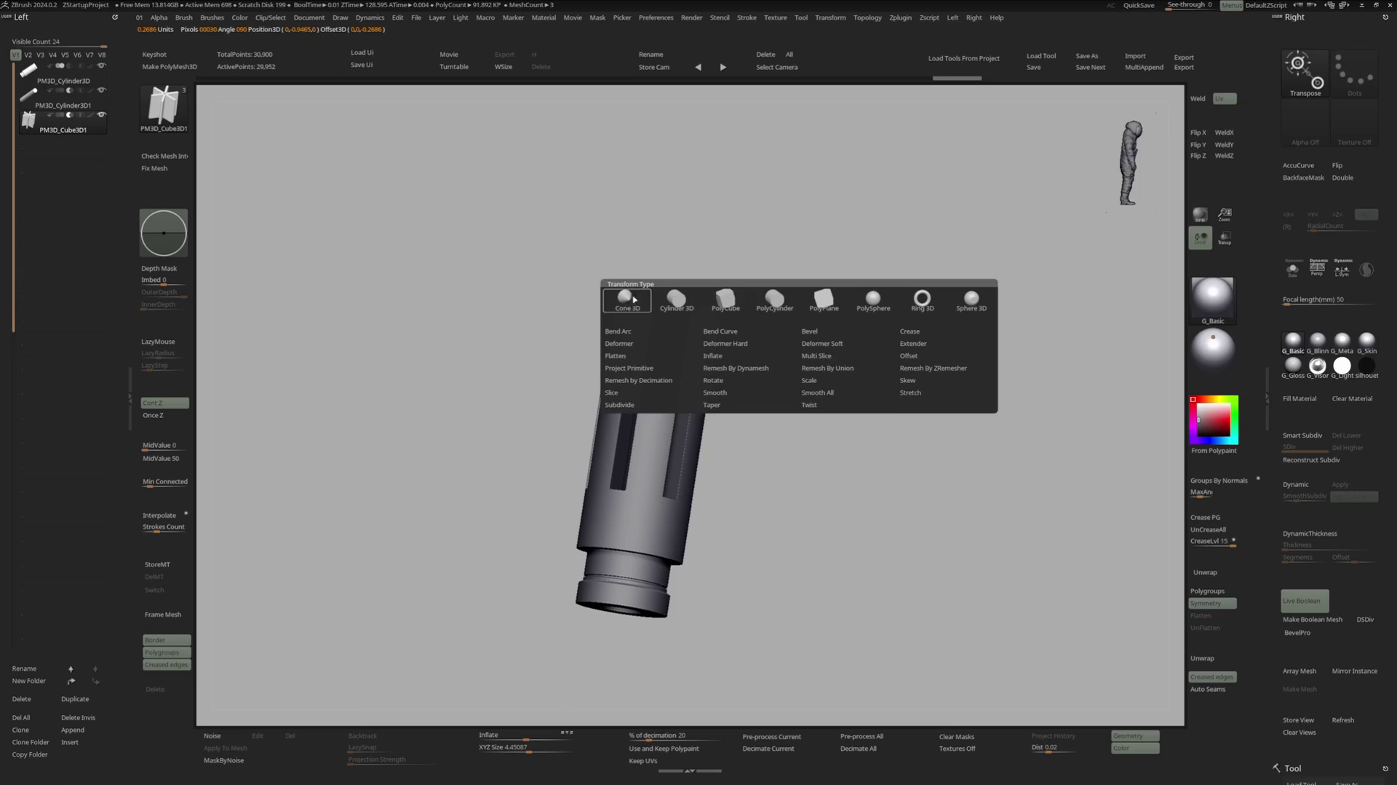
left_click(824, 403)
left_click_drag(829, 408, 859, 444, "shift")
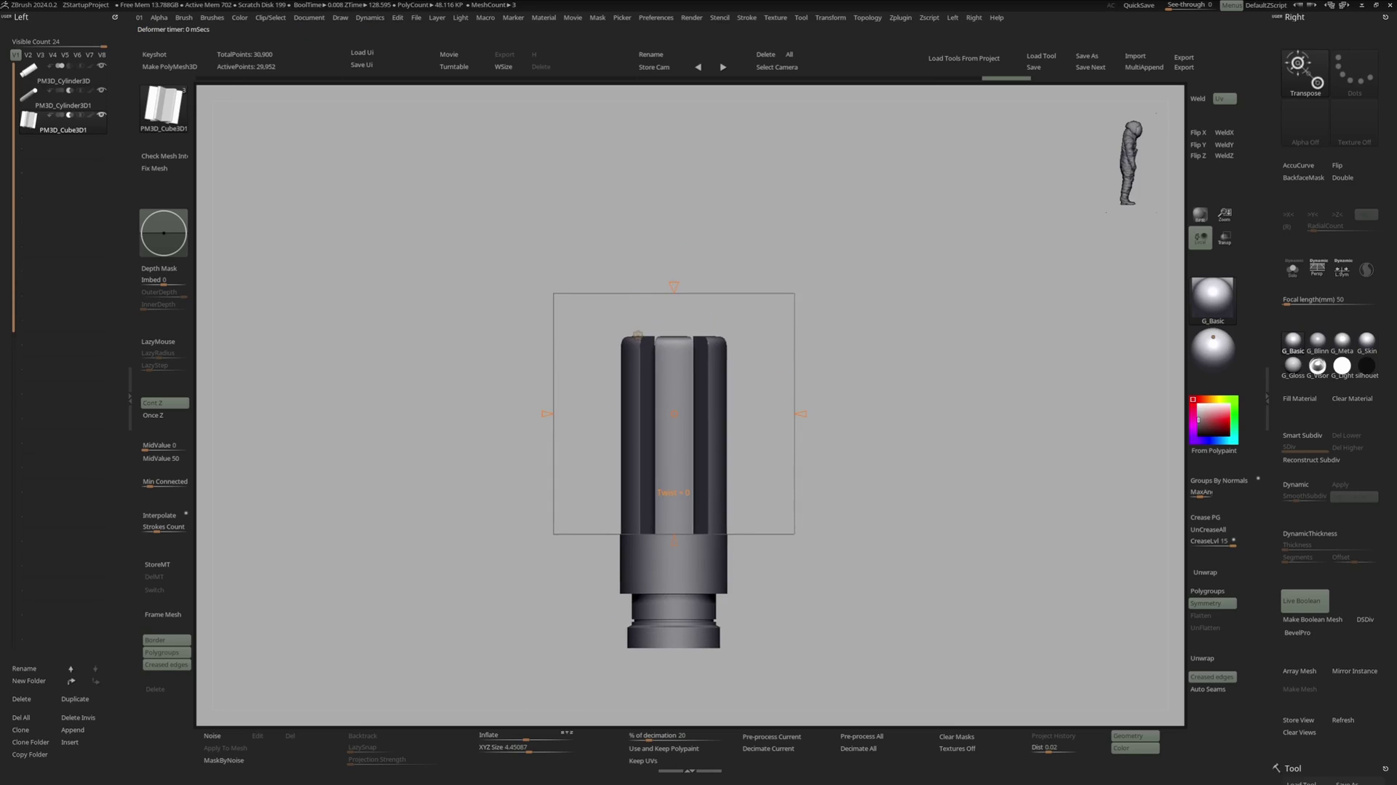
mouse_move(674, 286)
left_mouse_down()
mouse_move(677, 234)
mouse_move(701, 318)
mouse_move(777, 276)
left_mouse_up()
key("w")
key("q")
left_click_drag(437, 342, 484, 297)
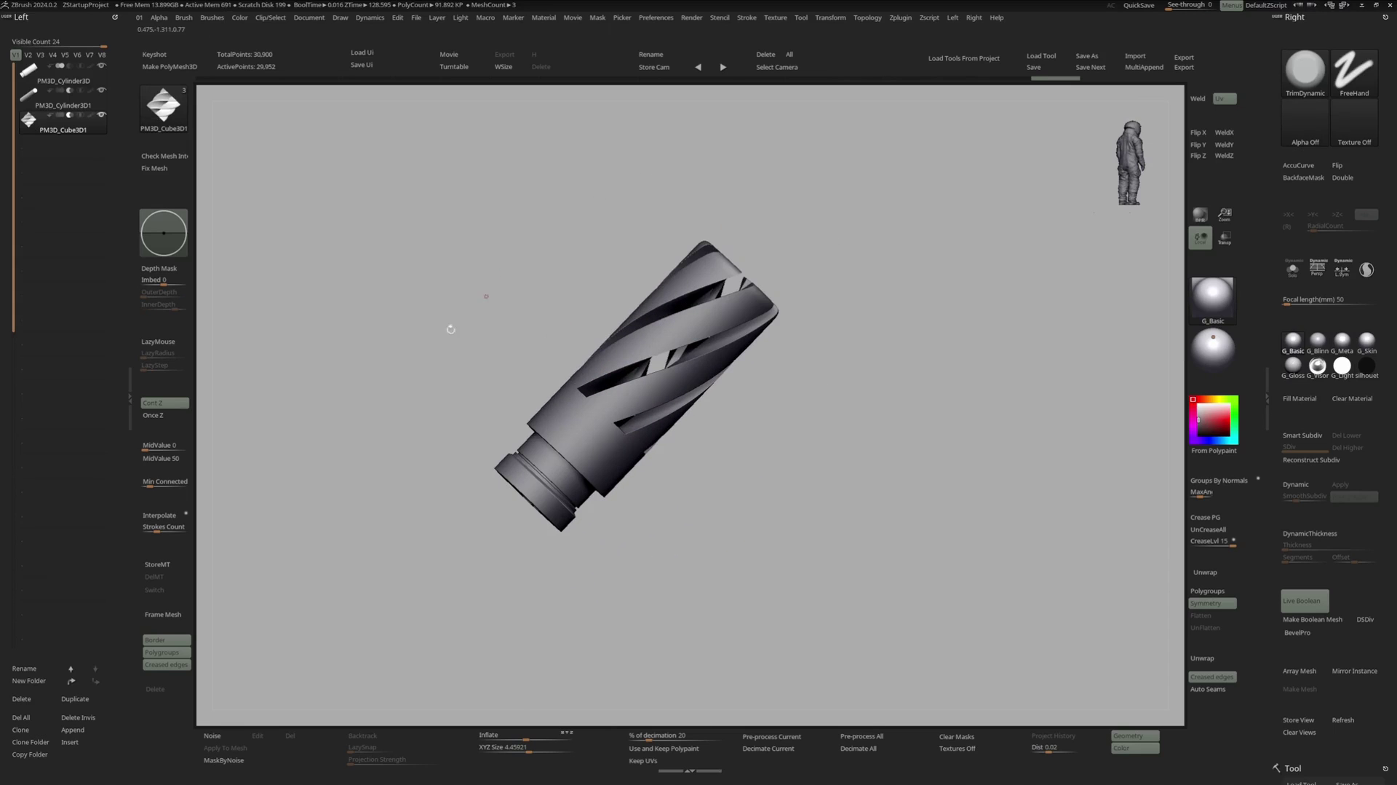
- Append a cube subtool and move it beside the body's lower end, overlapping the edge of the wall
left_click(81, 741)
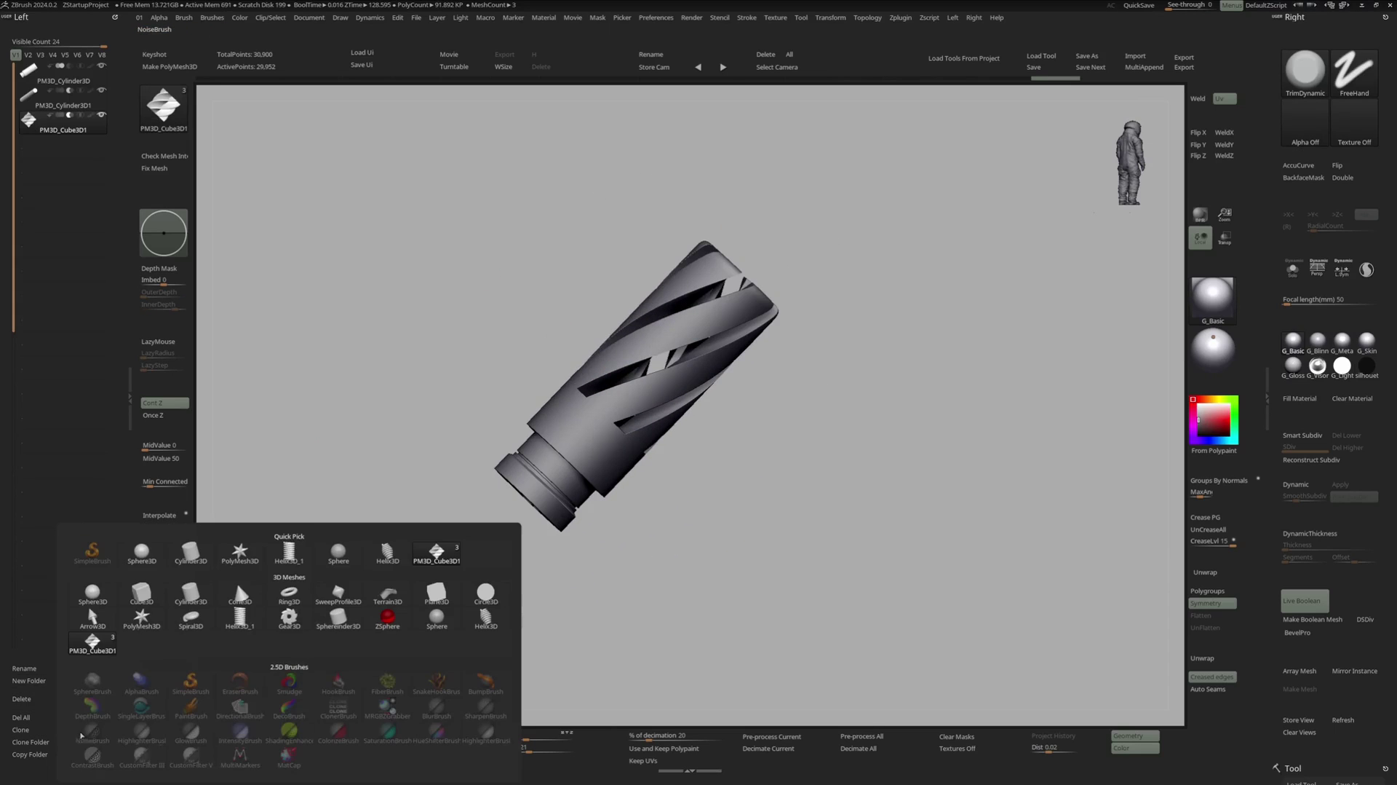
left_click(141, 595)
key("w")
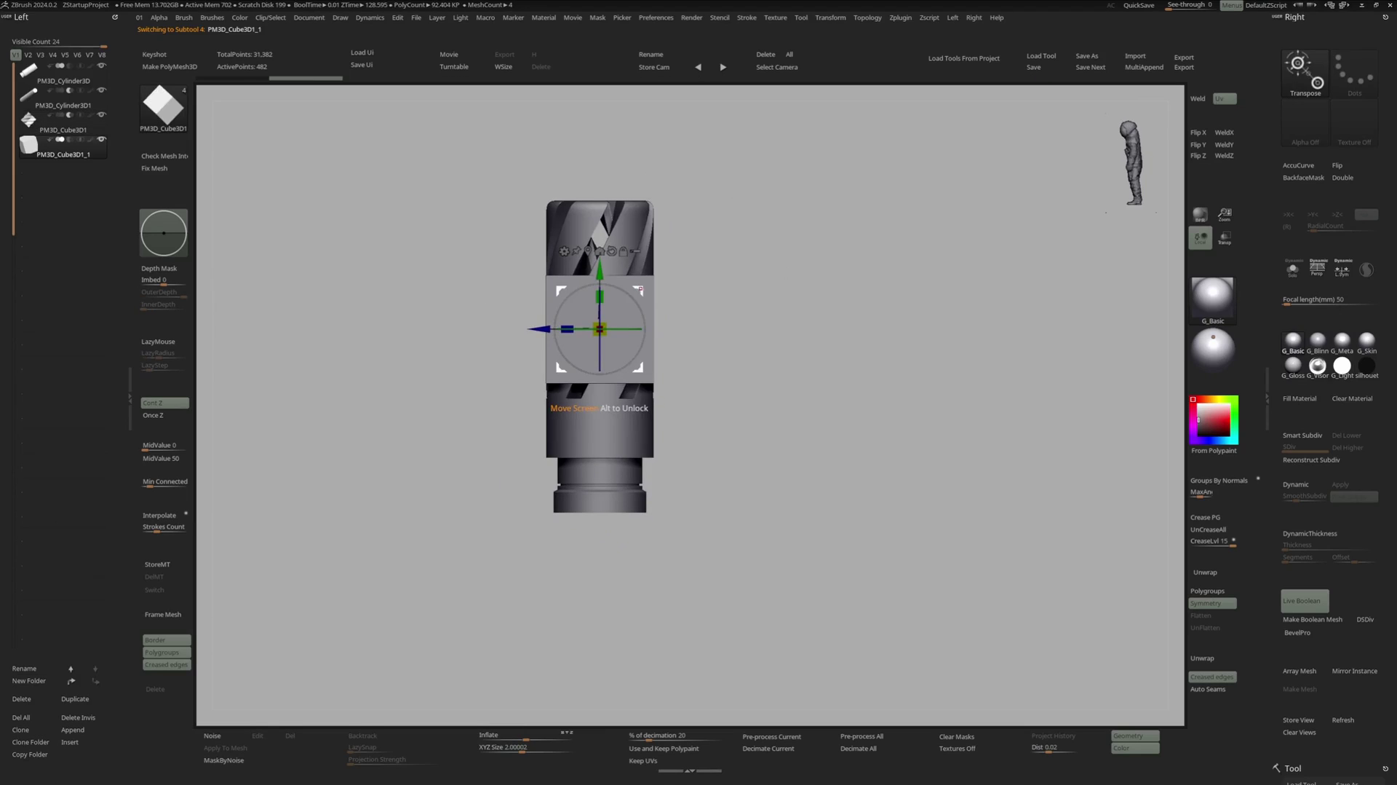
left_click_drag(561, 291, 683, 391)
right_click_drag(683, 391, 683, 429, "ctrl")
right_click_drag(683, 430, 786, 418, "alt")
key("ctrl+z")
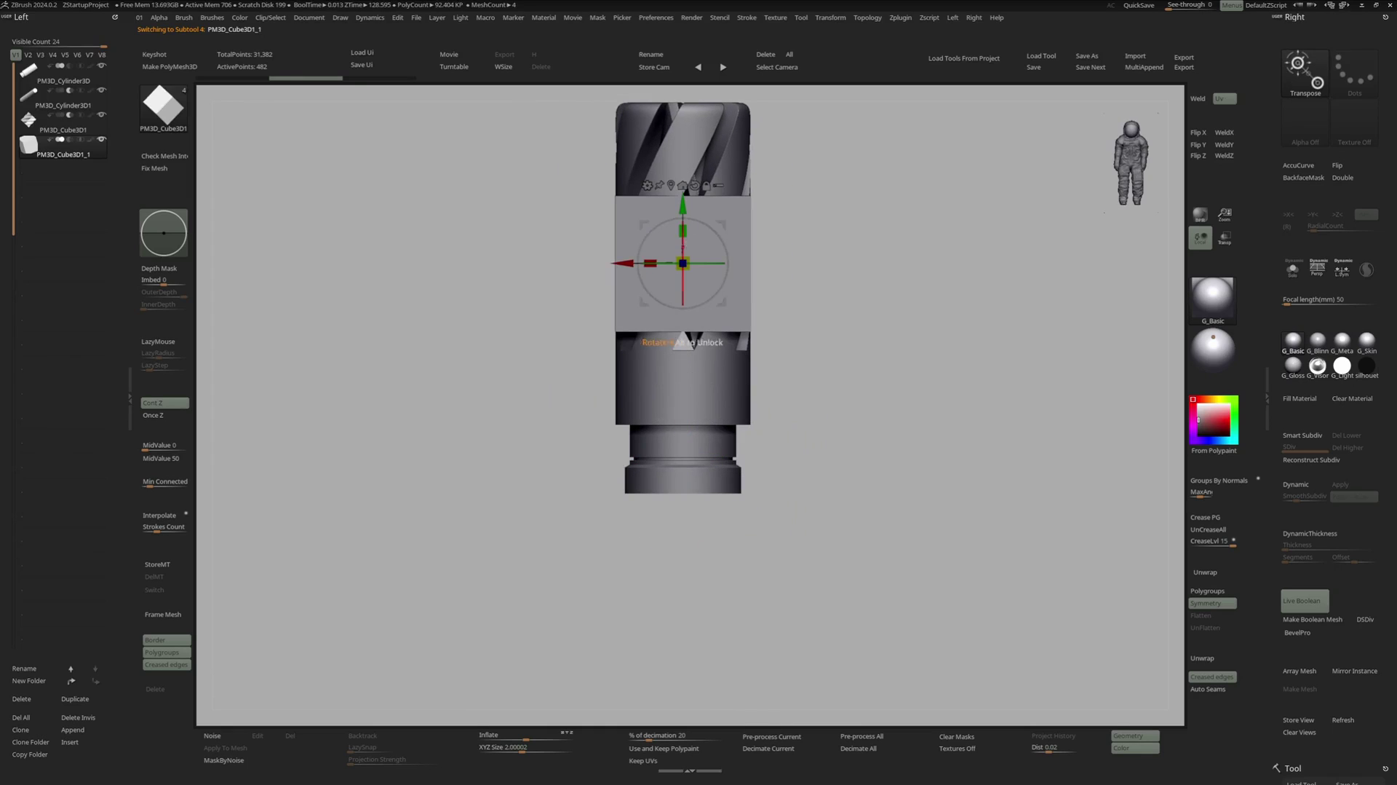
left_click_drag(624, 263, 814, 457)
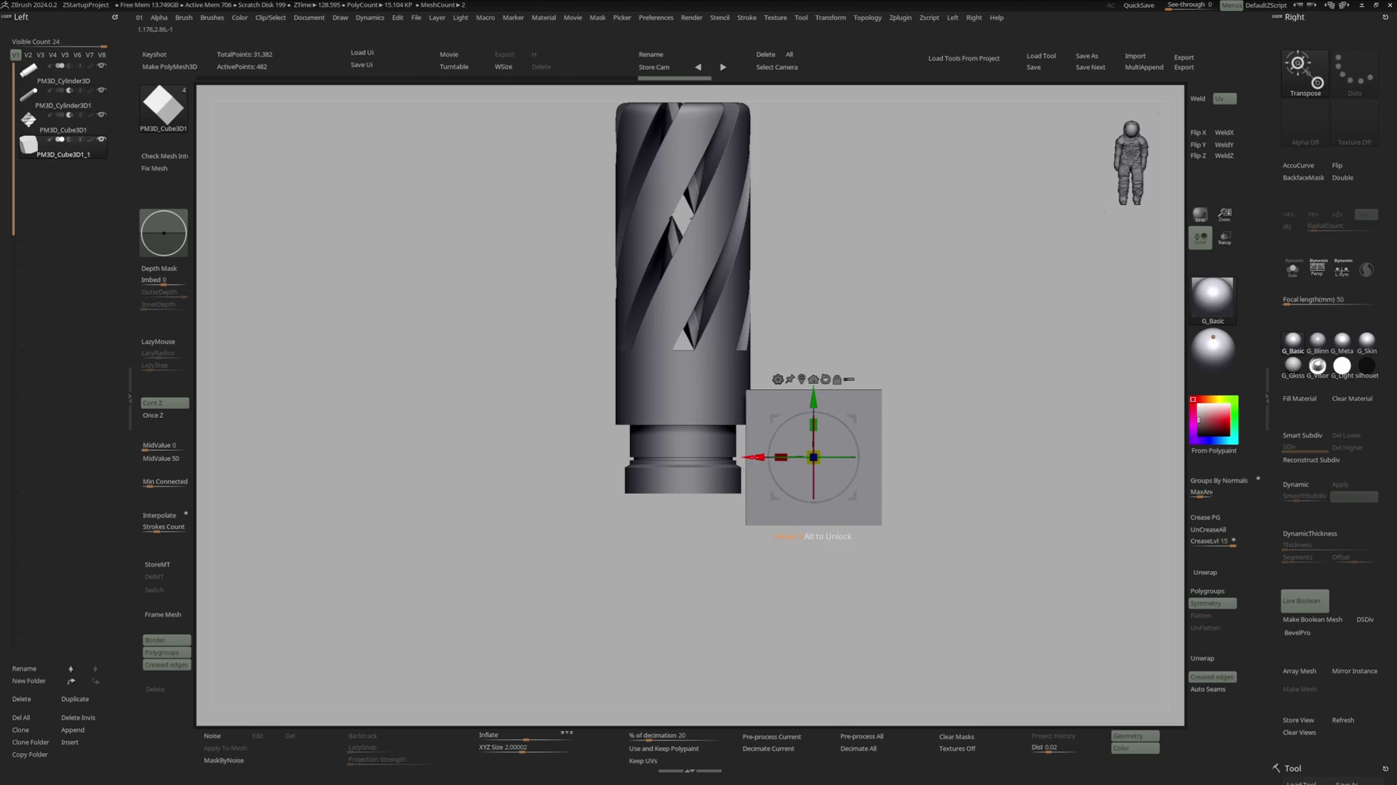
- Mirror the cube to the opposite side of the body and set both cubes to subtract, cutting two flats
key("ctrl+m")
right_click_drag(760, 451, 591, 391)
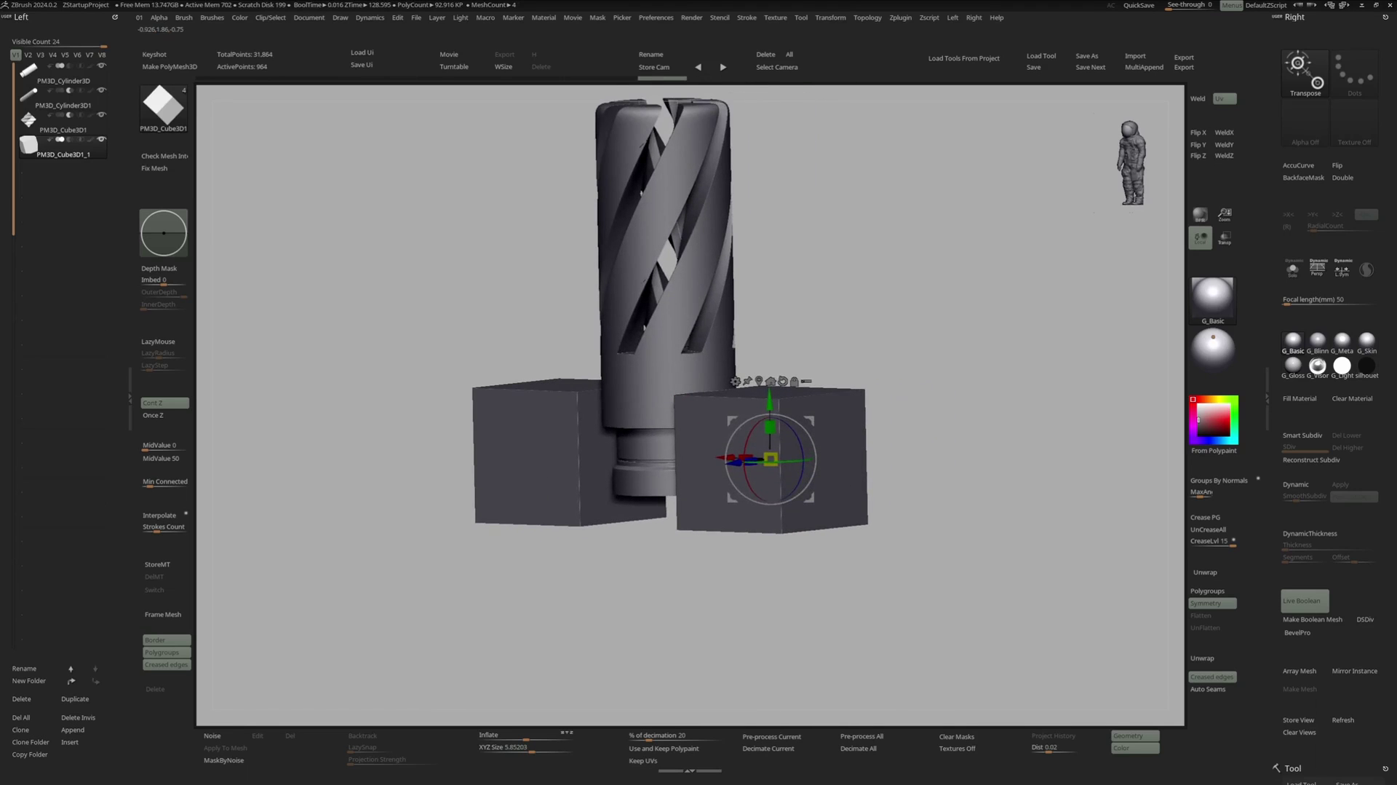
left_click(70, 140)
right_click_drag(451, 407, 539, 313)
mouse_move(815, 364)
right_mouse_down()
mouse_move(714, 378)
mouse_move(672, 351)
mouse_move(677, 321)
mouse_move(657, 317)
right_mouse_up()
- Isolate the cube cutters, polygroup them with Groups By Normals, and turn on dynamic subdivision with crease level 2
key("q")
key("shift+f")
key("alt+s")
right_click_drag(658, 318, 643, 345, "ctrl")
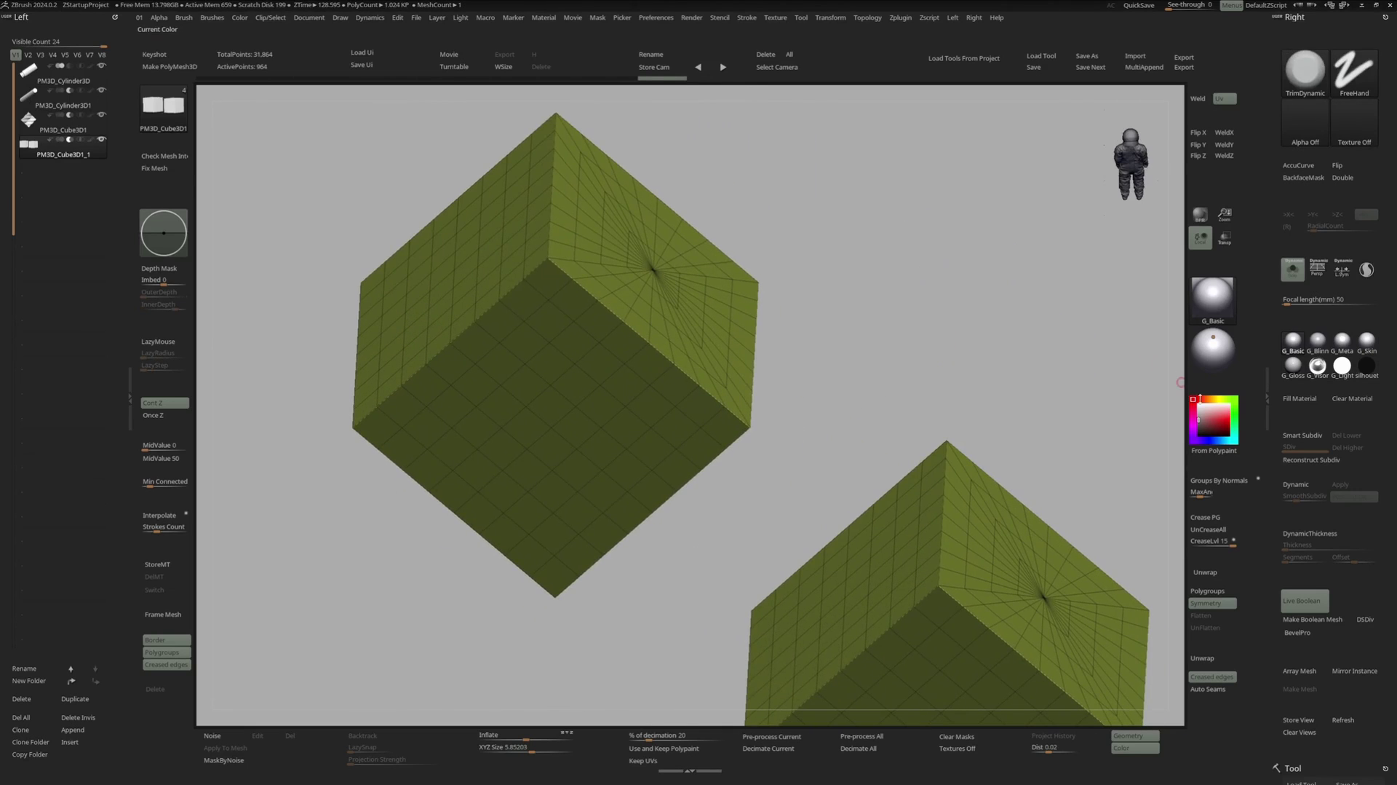
left_click(1209, 482)
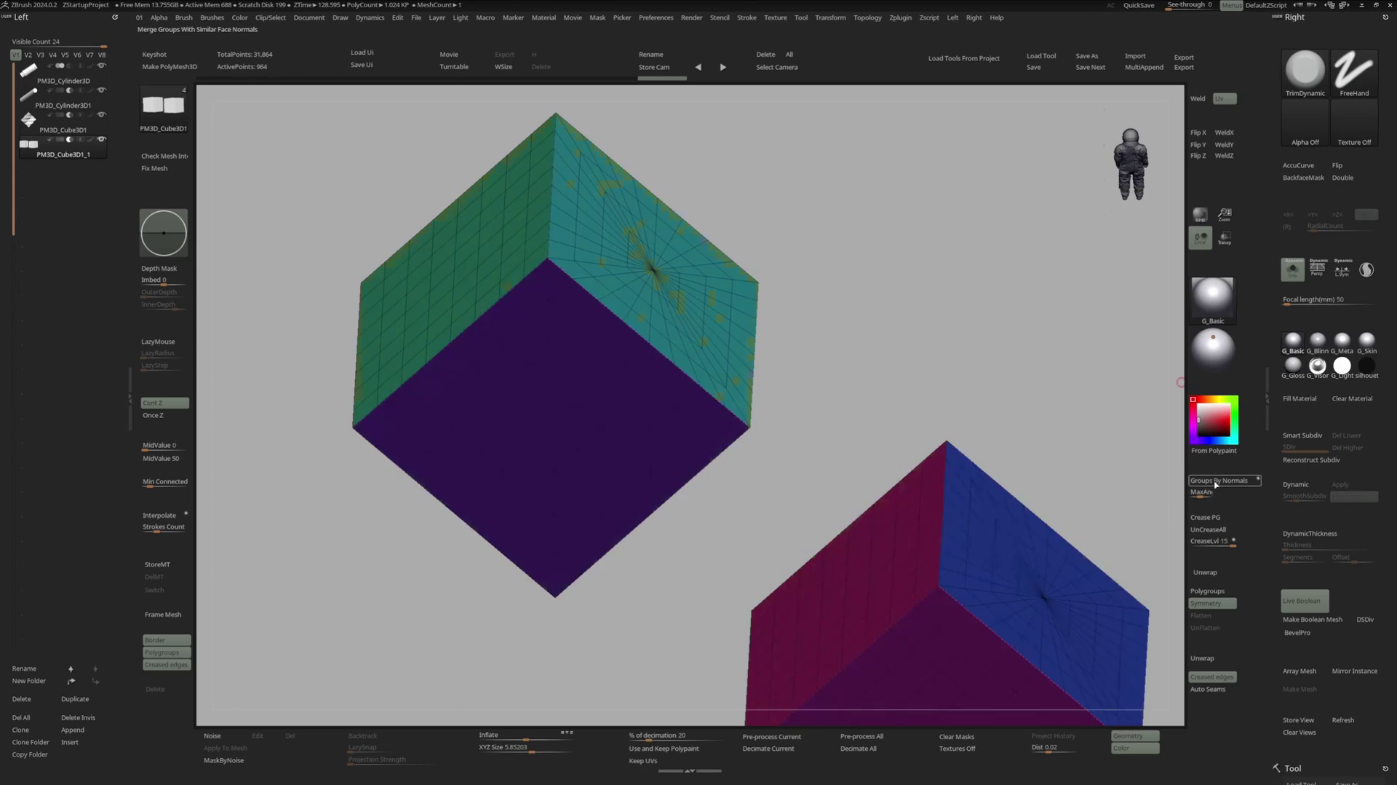
right_click_drag(868, 338, 869, 282, "alt")
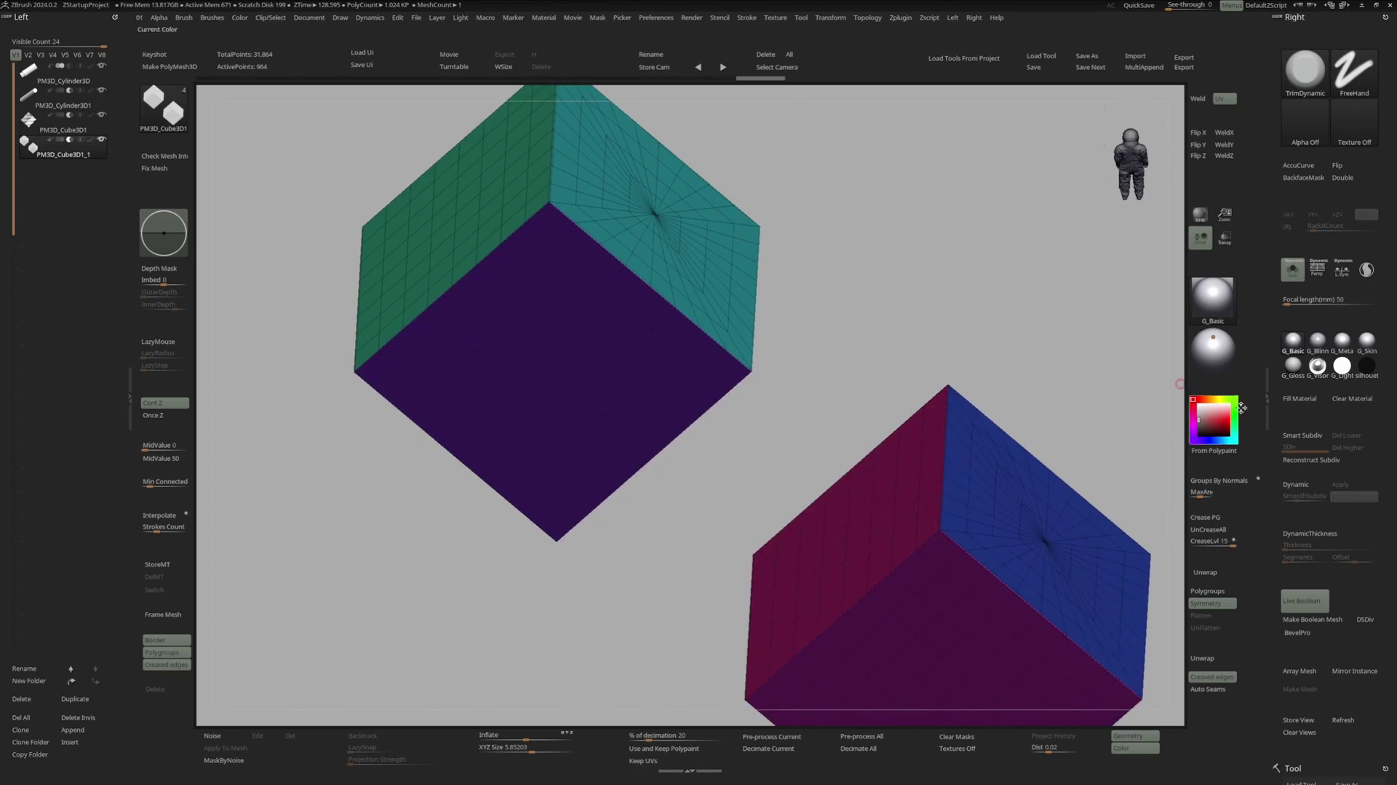
left_click(1301, 486)
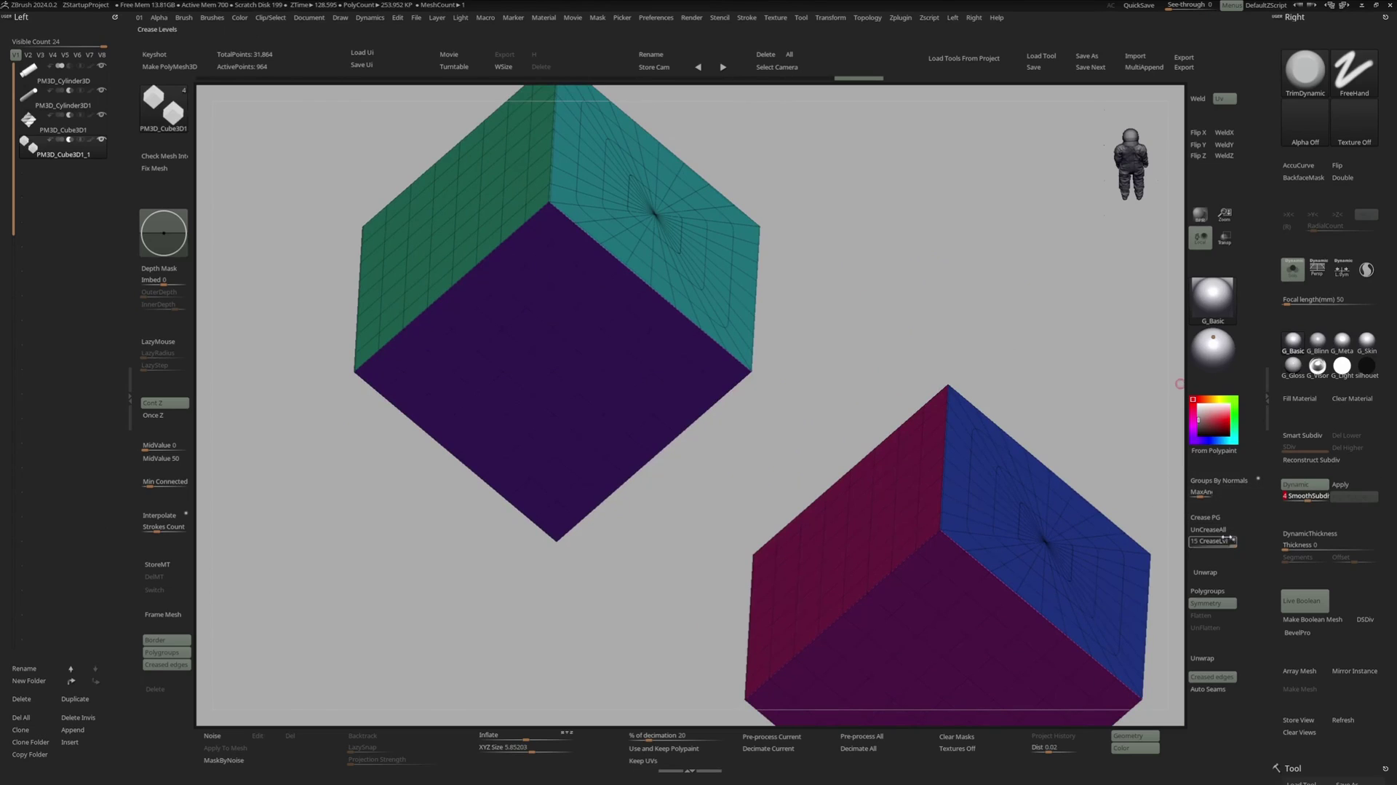
left_click_drag(1201, 546, 1198, 545)
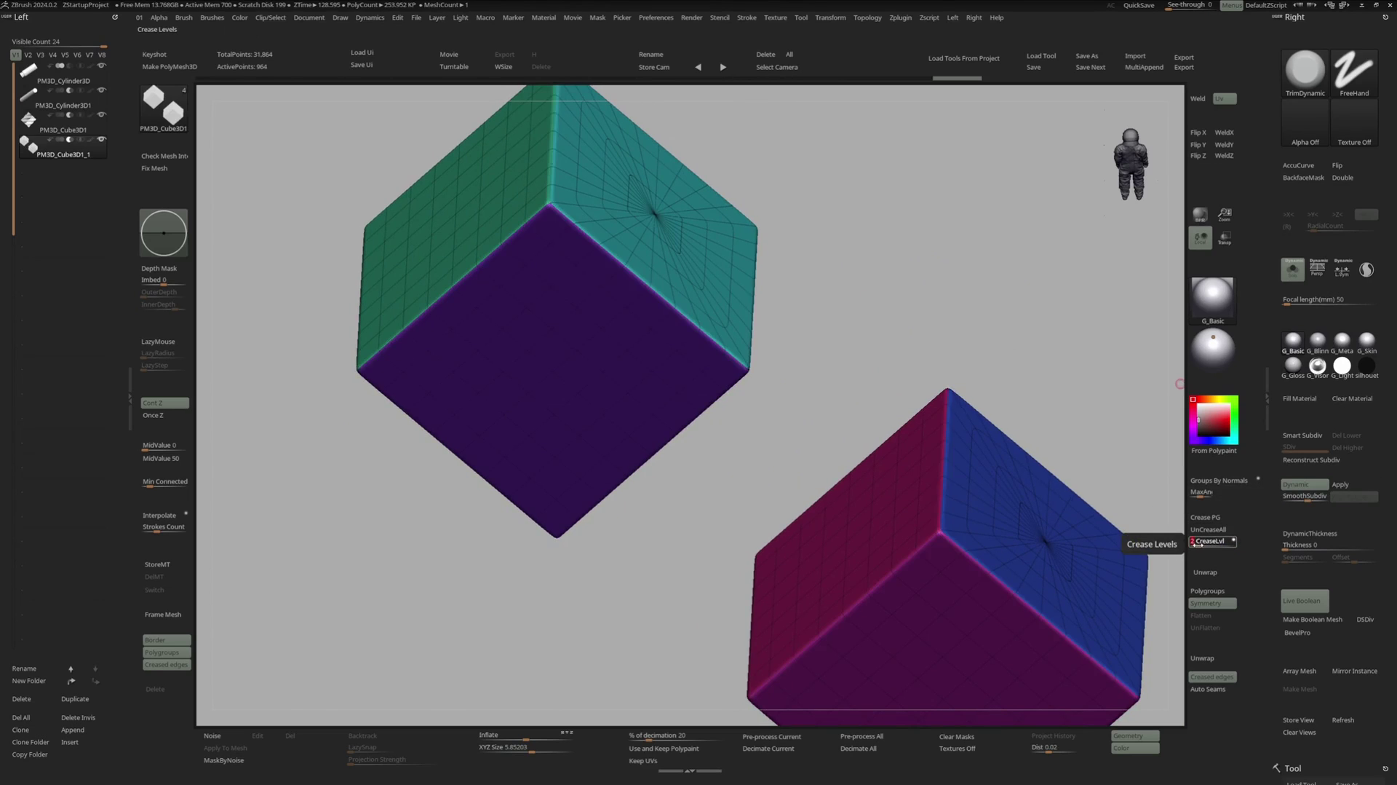
- Examine the softened corners of the flat cuts and the whole part from several angles
key("shift+f")
right_click_drag(866, 291, 760, 325)
left_click_drag(761, 323, 749, 327)
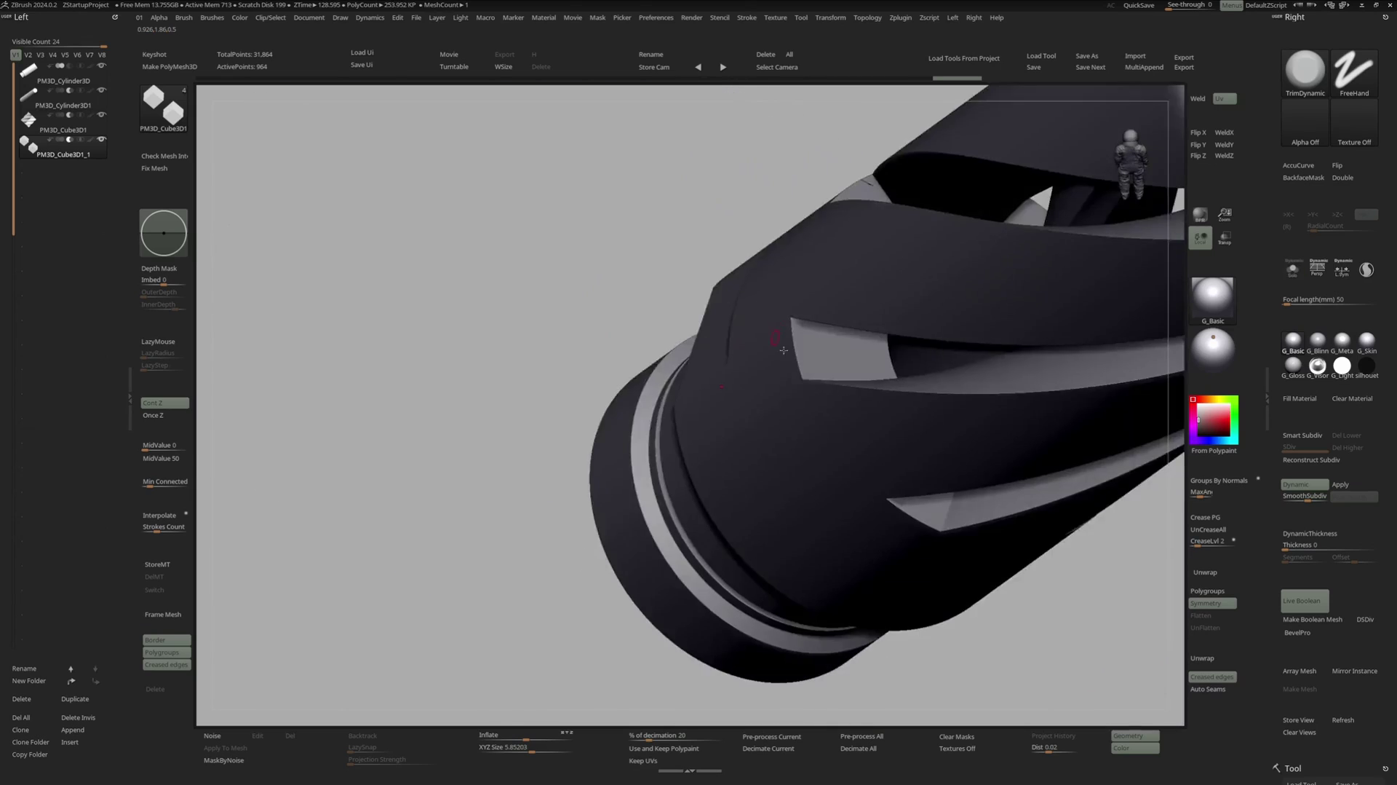
left_click_drag(771, 306, 738, 323)
right_click_drag(738, 325, 735, 299, "ctrl")
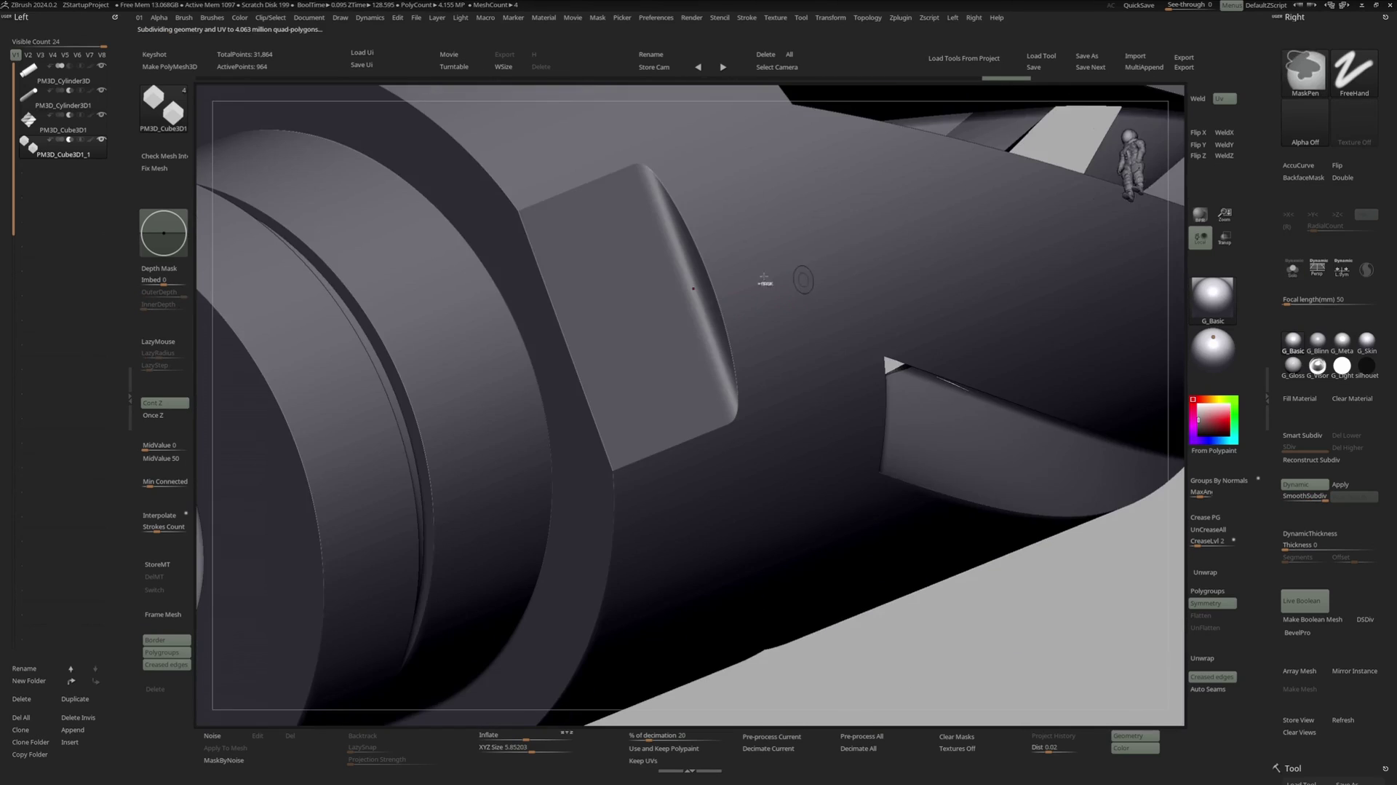
mouse_move(764, 280)
right_mouse_down("ctrl")
mouse_move(801, 331)
mouse_move(736, 300)
mouse_move(756, 286)
right_mouse_up("ctrl")
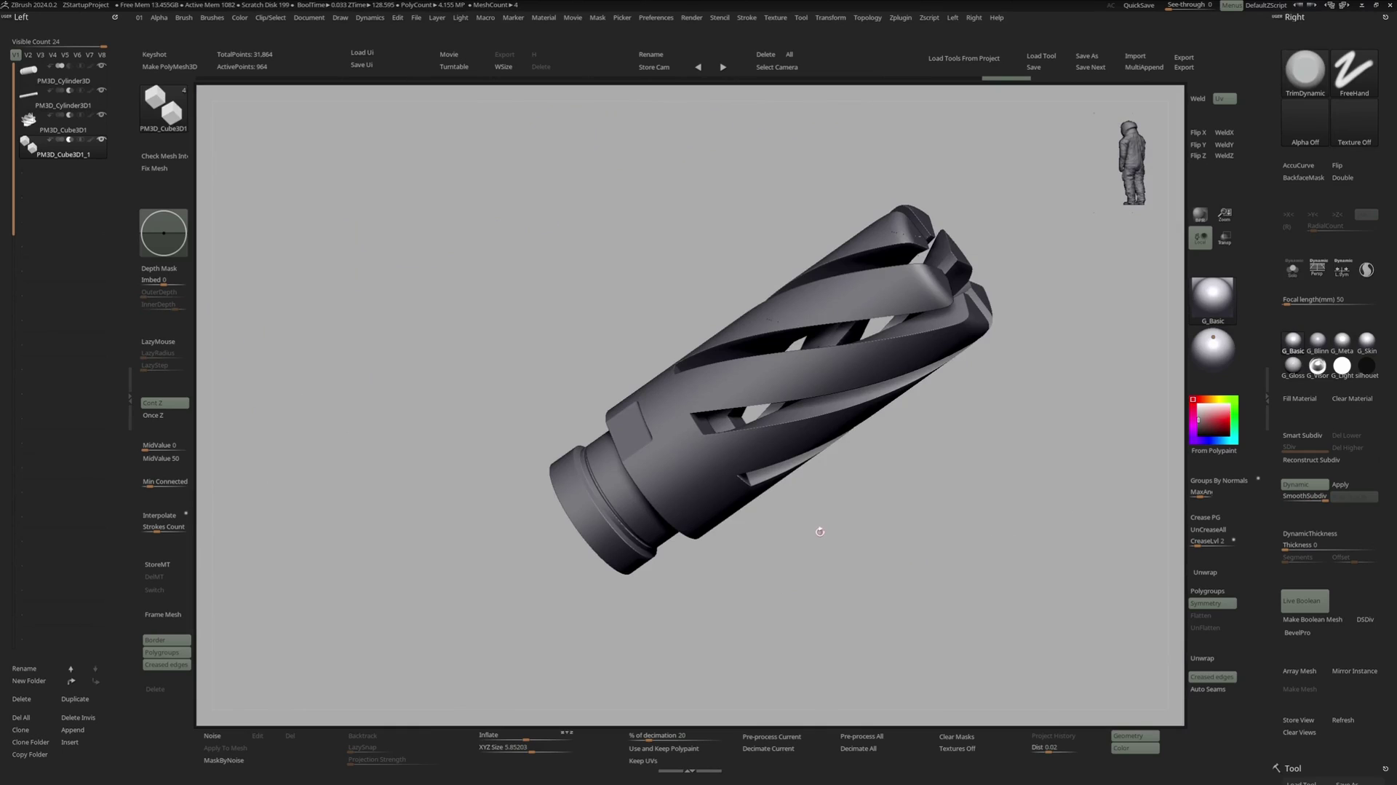
left_click_drag(821, 532, 845, 528)
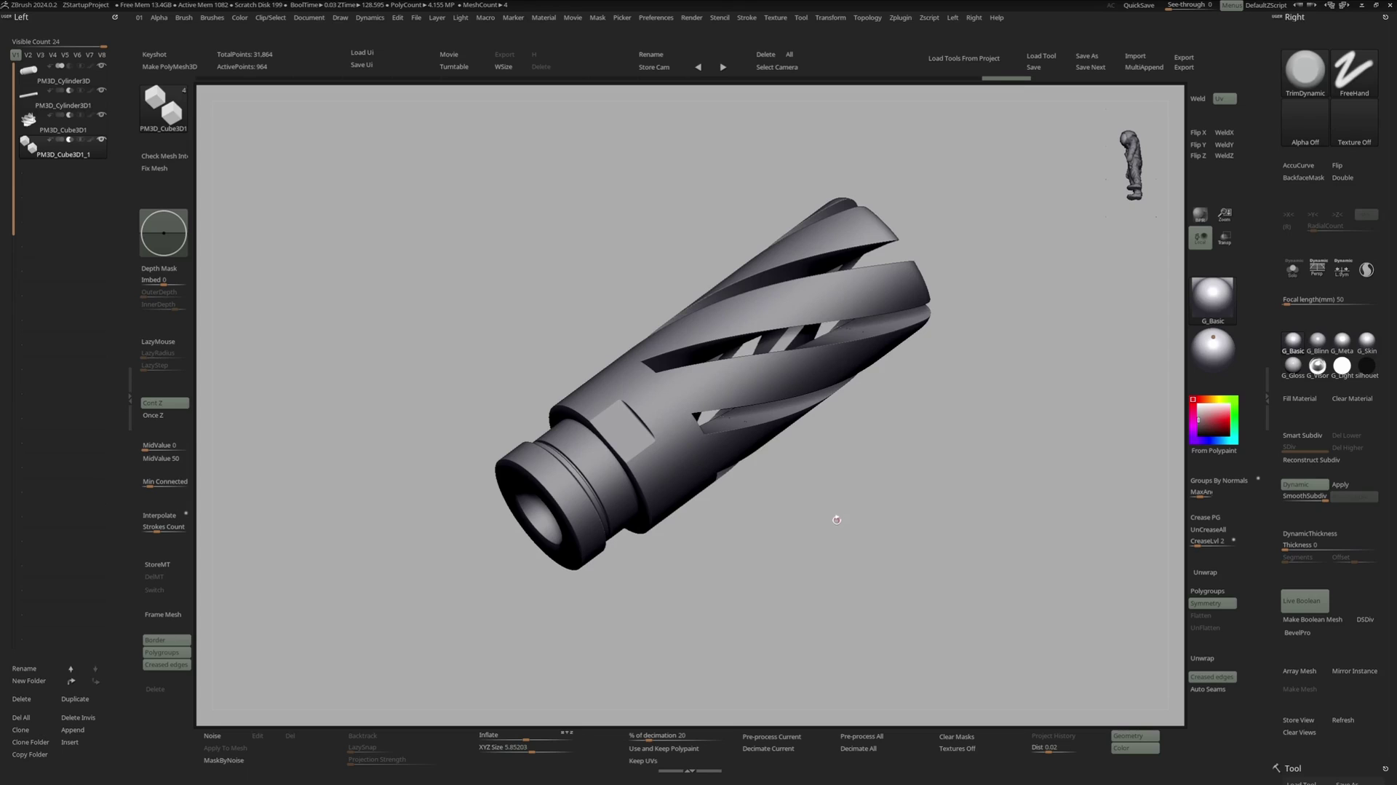
left_click_drag(837, 520, 832, 519, "shift")
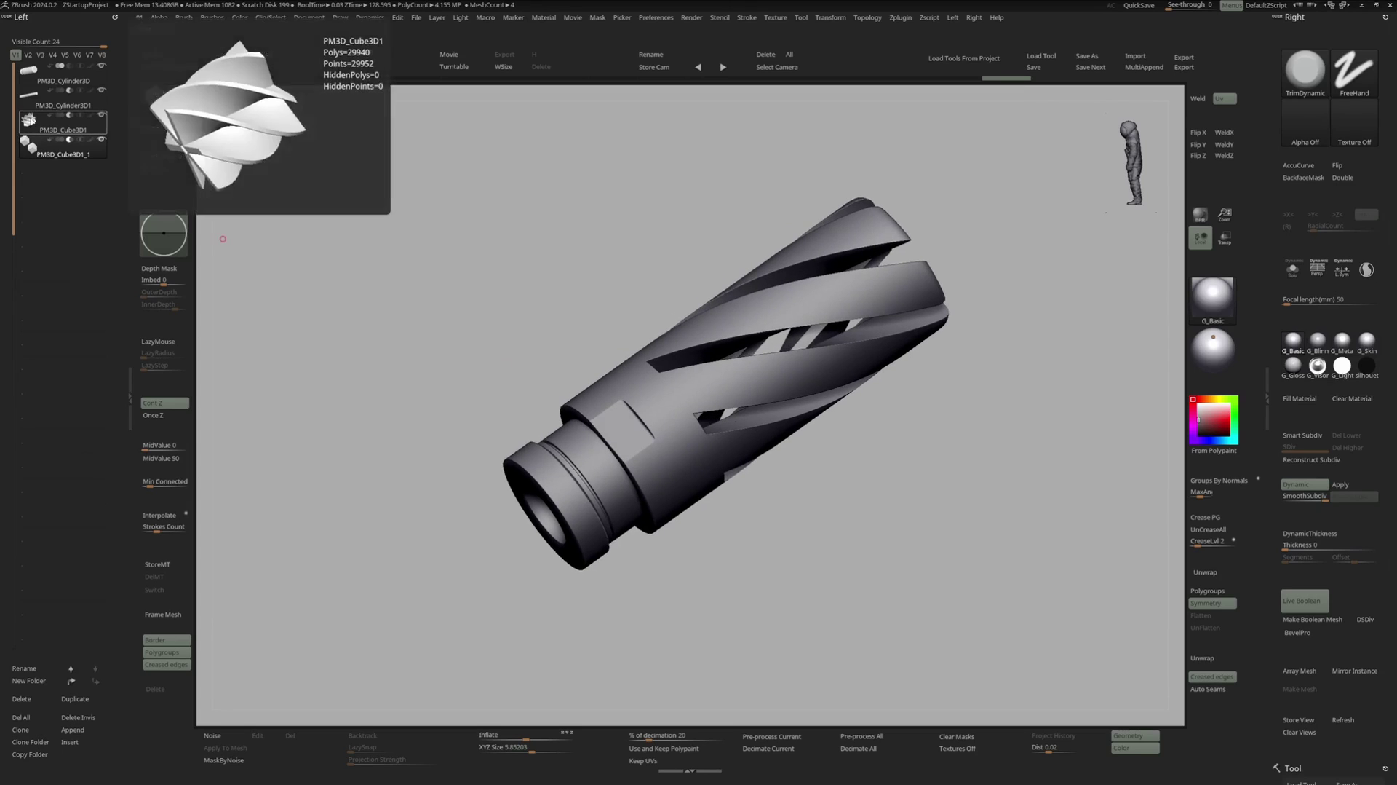
- Isolate the twisted slab cutters and polygroup them with Groups By Normals
left_click(34, 121)
key("alt+s")
key("shift+f")
right_click_drag(820, 280, 785, 300)
right_click_drag(784, 301, 823, 353, "ctrl")
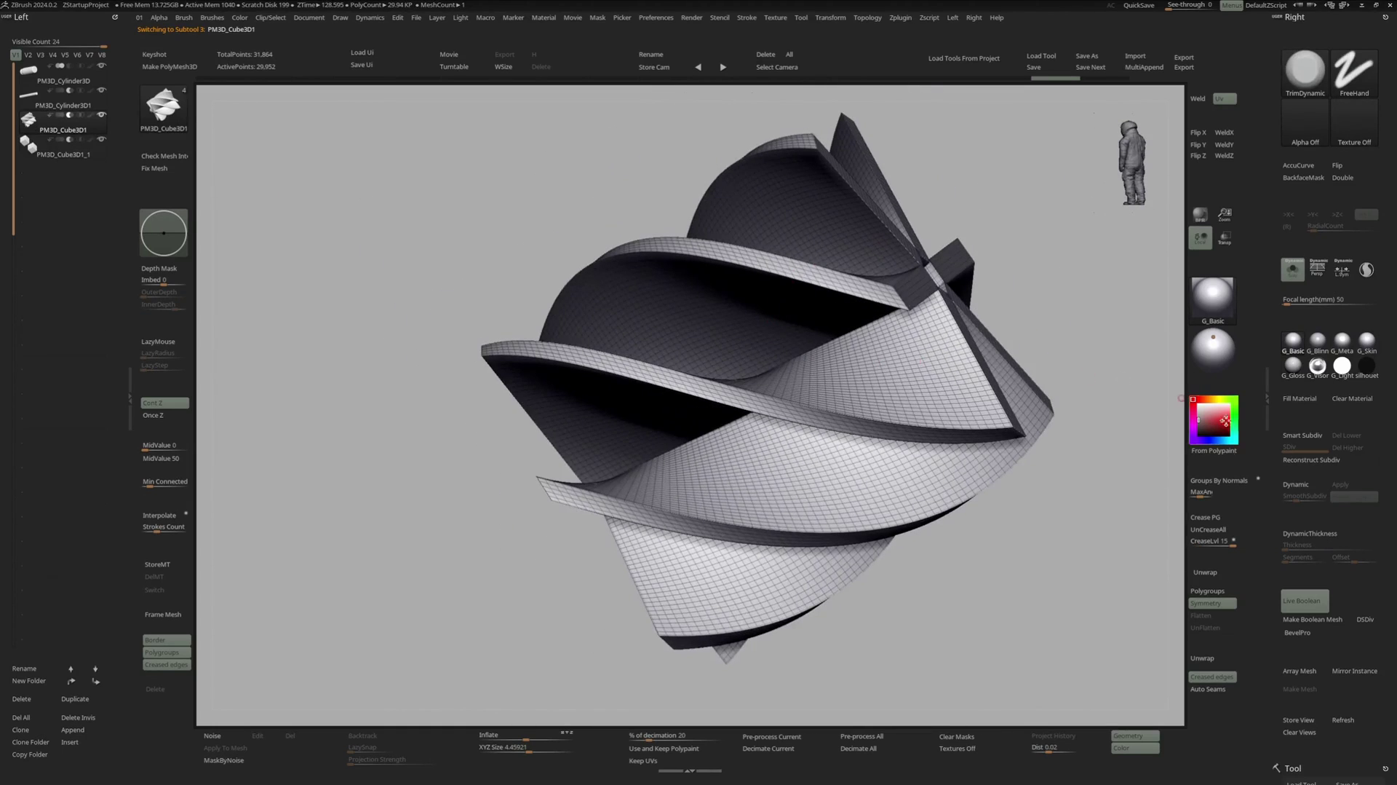
left_click(1219, 481)
left_click_drag(797, 331, 781, 338)
right_click_drag(782, 339, 784, 335)
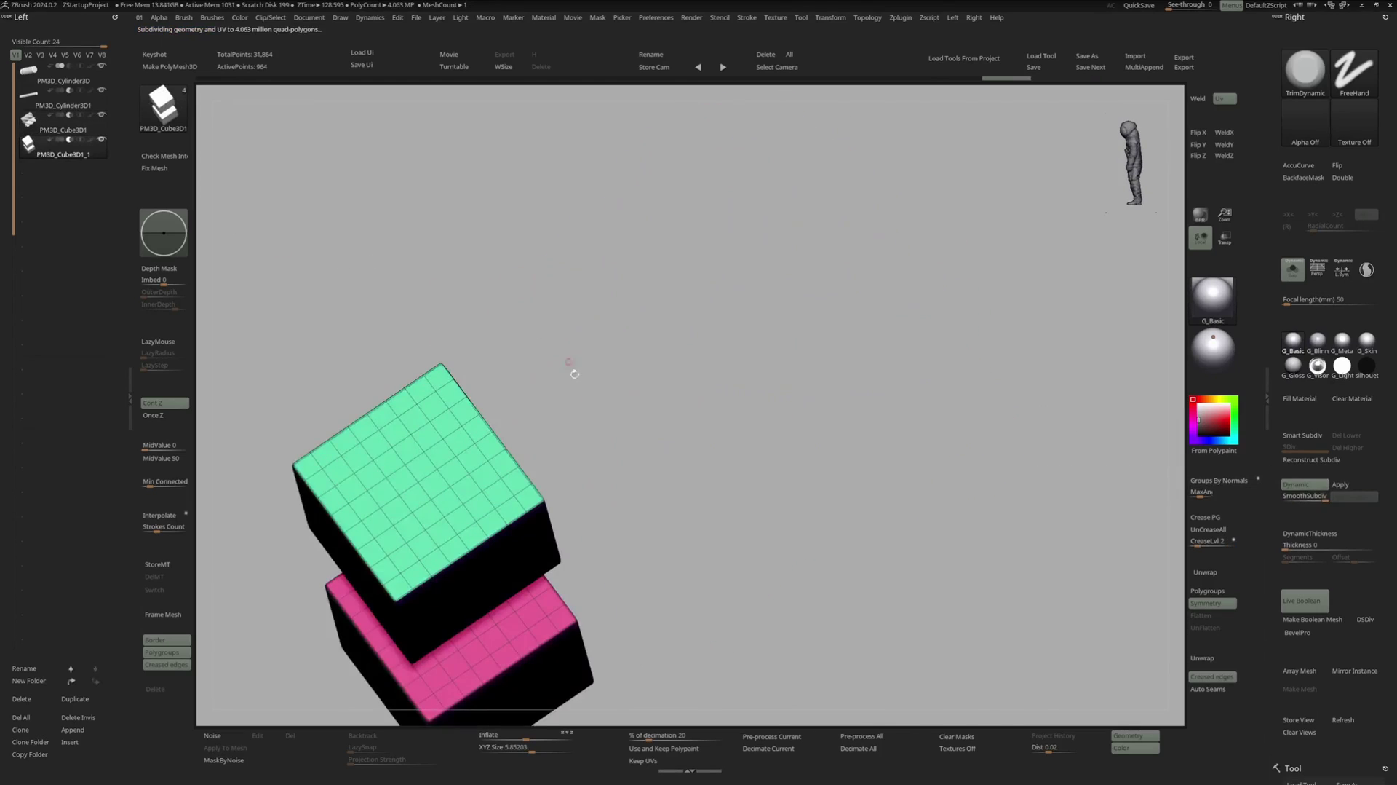
- Merge all faces of the dynamically subdivided cube cutters into a single polygroup
left_click_drag(659, 368, 692, 374)
key("d")
mouse_move(754, 451)
right_mouse_down("alt")
mouse_move(717, 313)
mouse_move(655, 297)
right_mouse_up("alt")
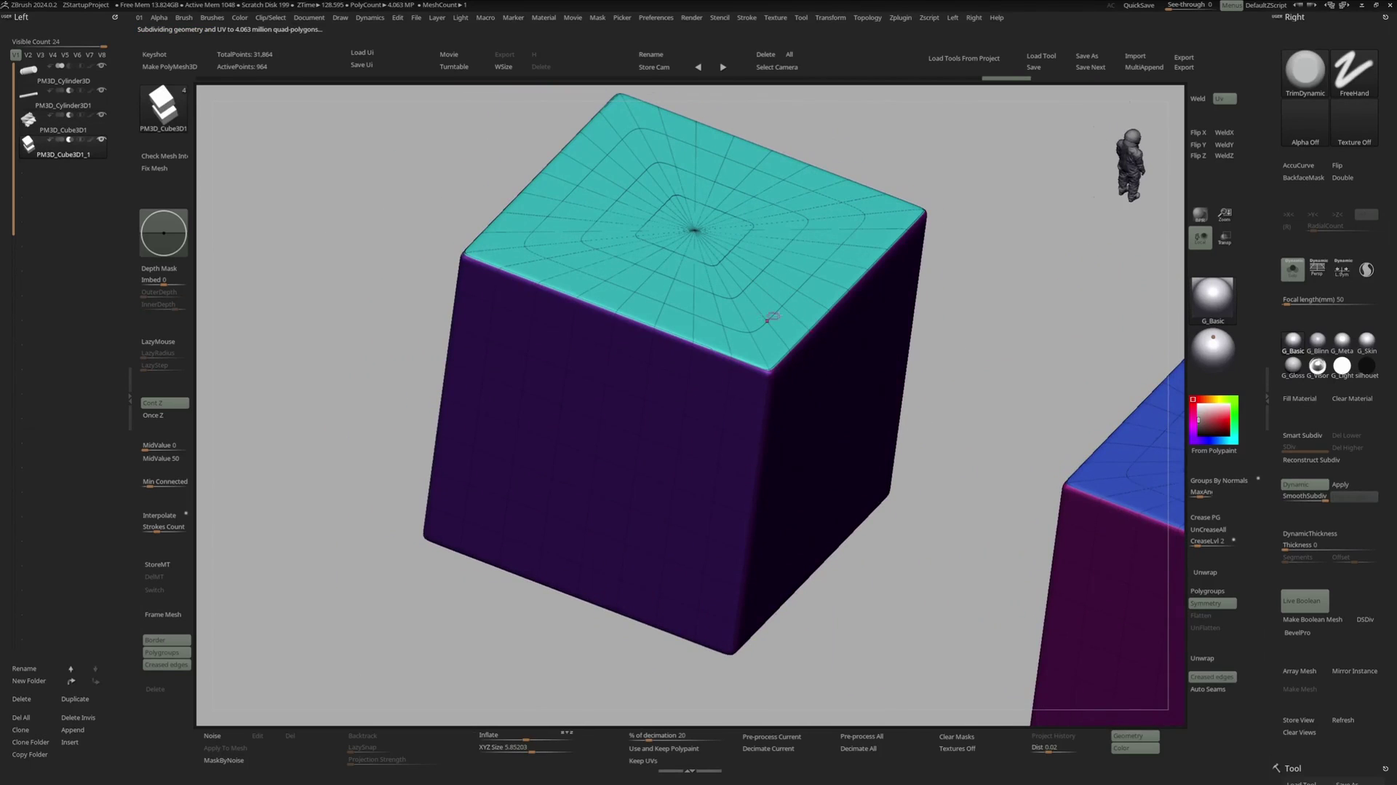
right_click_drag(768, 320, 830, 304)
key("ctrl+w")
right_click_drag(918, 331, 903, 255, "ctrl")
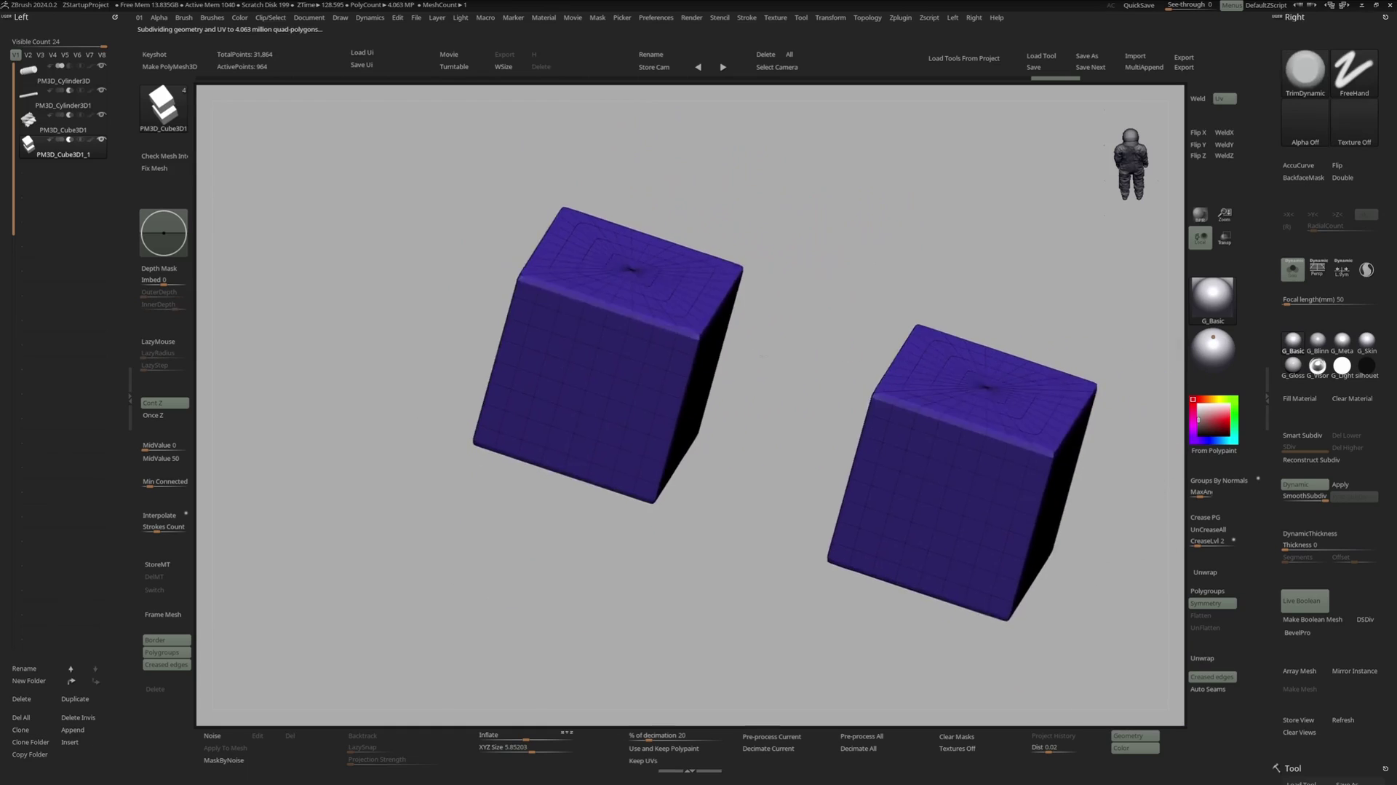
right_click_drag(763, 356, 844, 342)
- Select the main cylinder body and examine the full part with the gizmo and its Transpose All Selected SubTools option
left_click(36, 76)
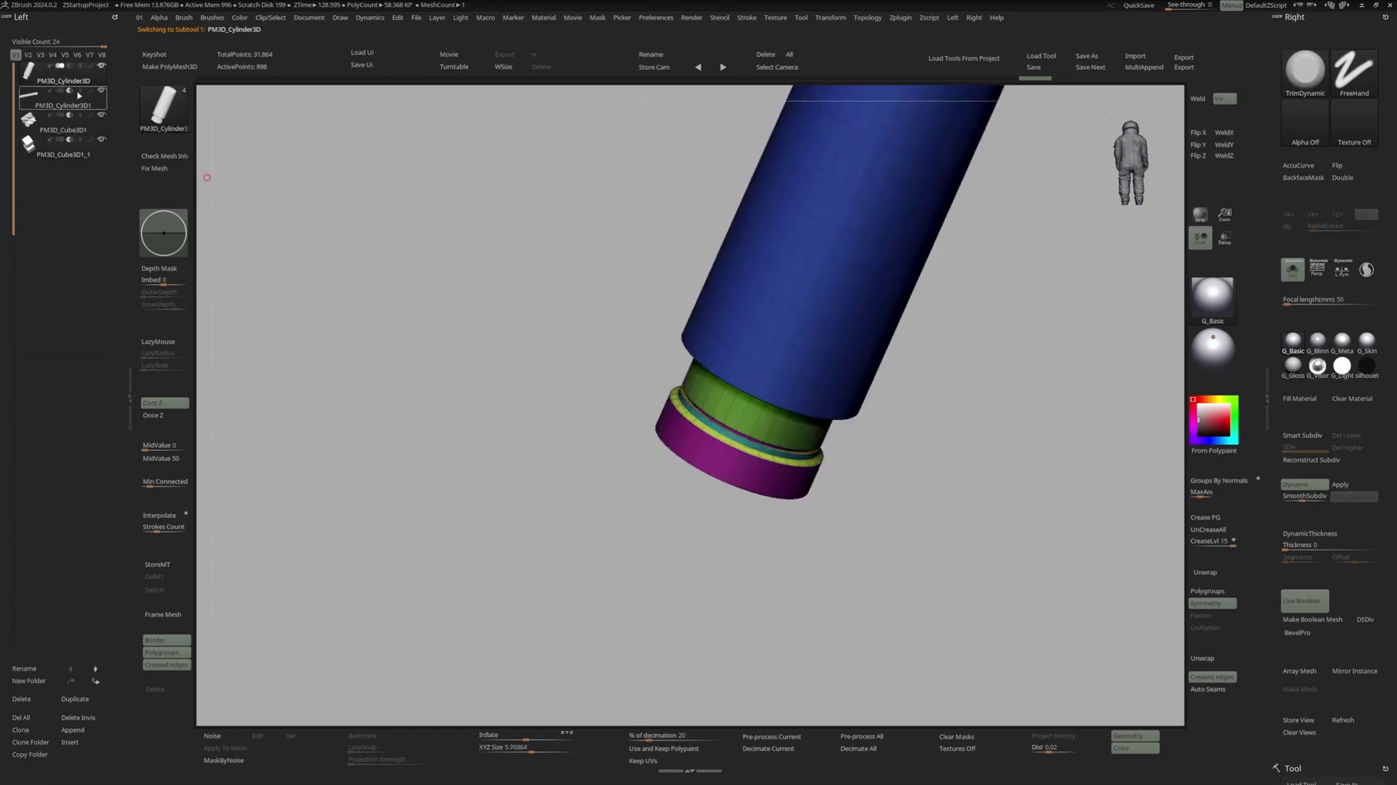
right_click_drag(557, 218, 749, 189)
left_click_drag(748, 188, 692, 273)
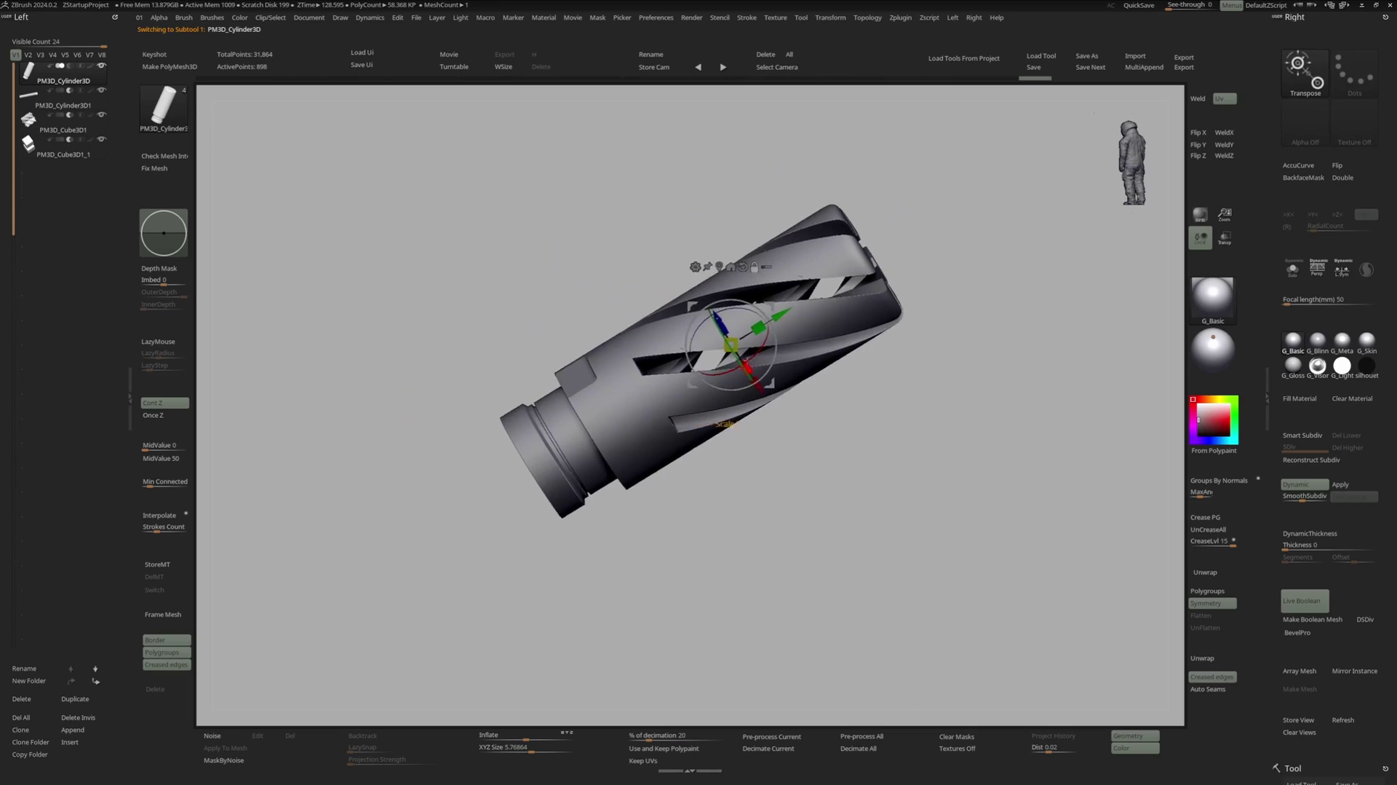
mouse_move(746, 362)
right_mouse_down()
mouse_move(786, 389)
mouse_move(754, 383)
right_mouse_up()
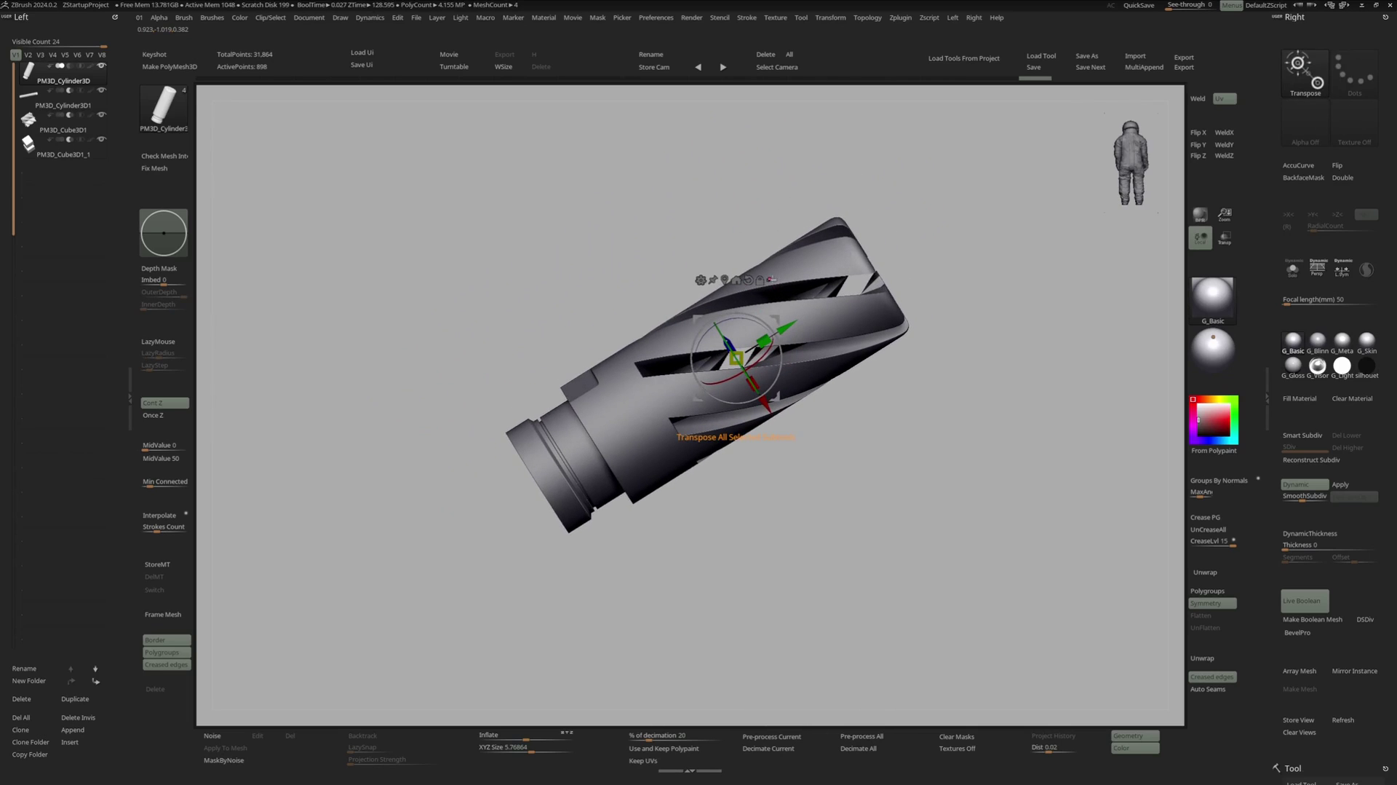
mouse_move(804, 291)
right_mouse_down()
mouse_move(783, 295)
mouse_move(797, 295)
right_mouse_up()
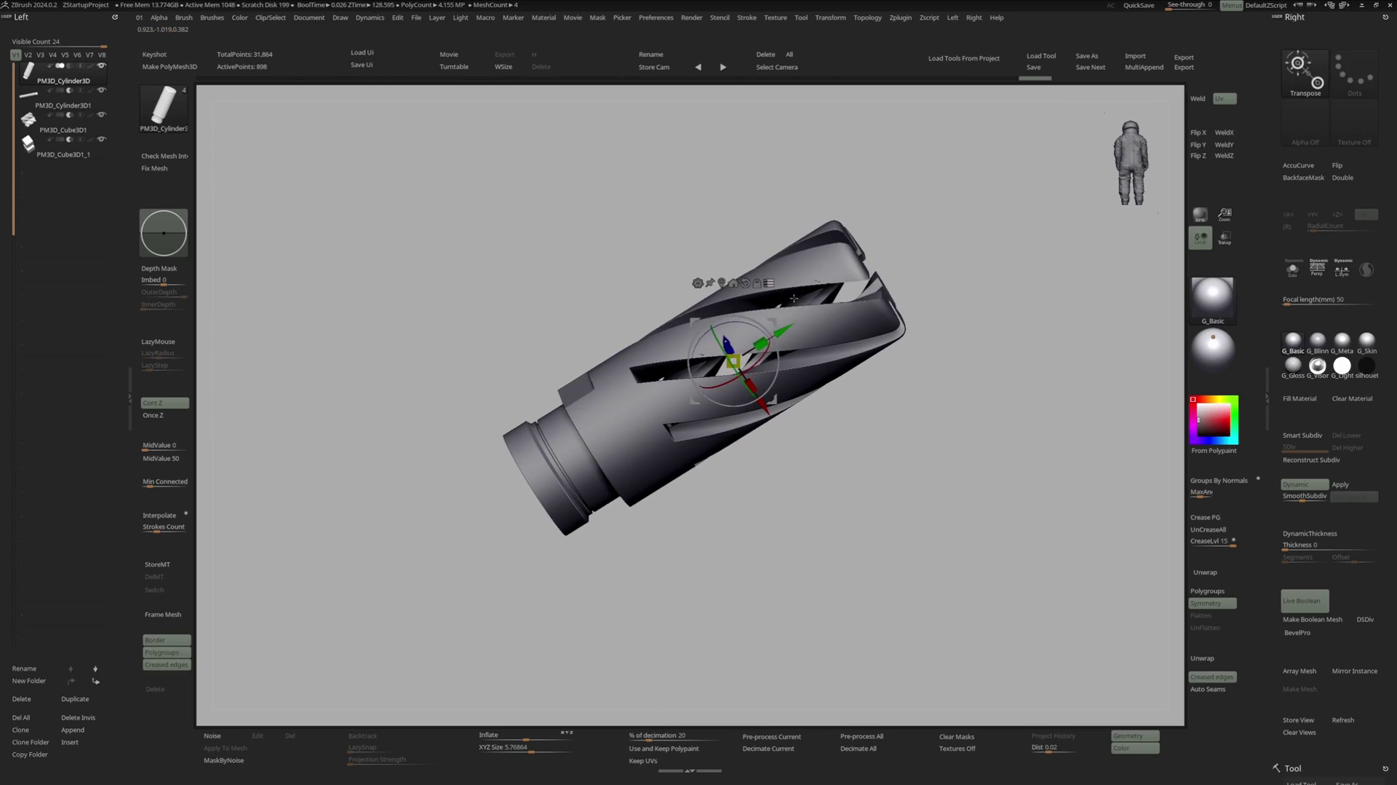
key("space")
left_click(757, 303)
left_click_drag(607, 165, 980, 423, "ctrl+shift")
left_click_drag(607, 422, 405, 570, "ctrl+shift")
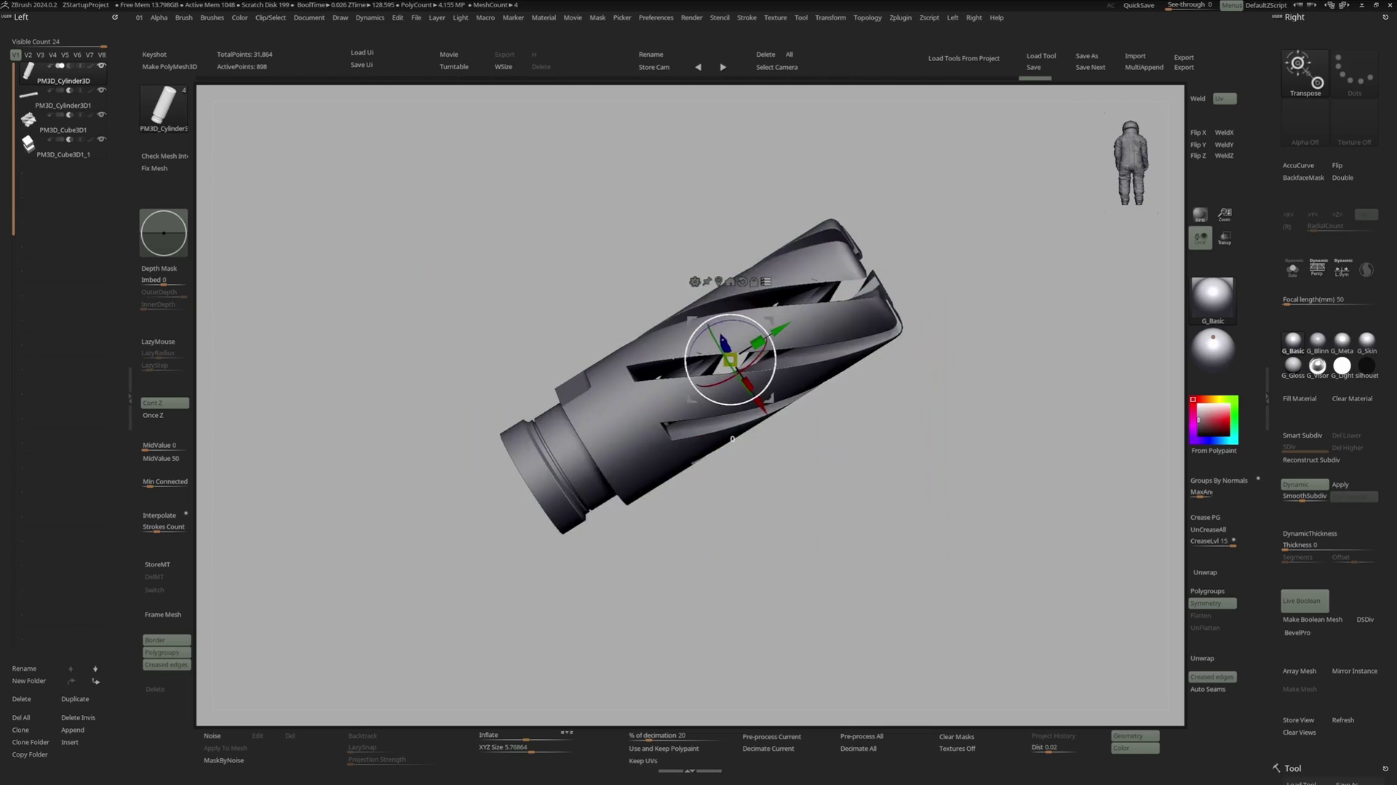
- Group the subtools in a new folder named Muzzle and run Boolean With DSDiv on the folder
left_click(31, 682)
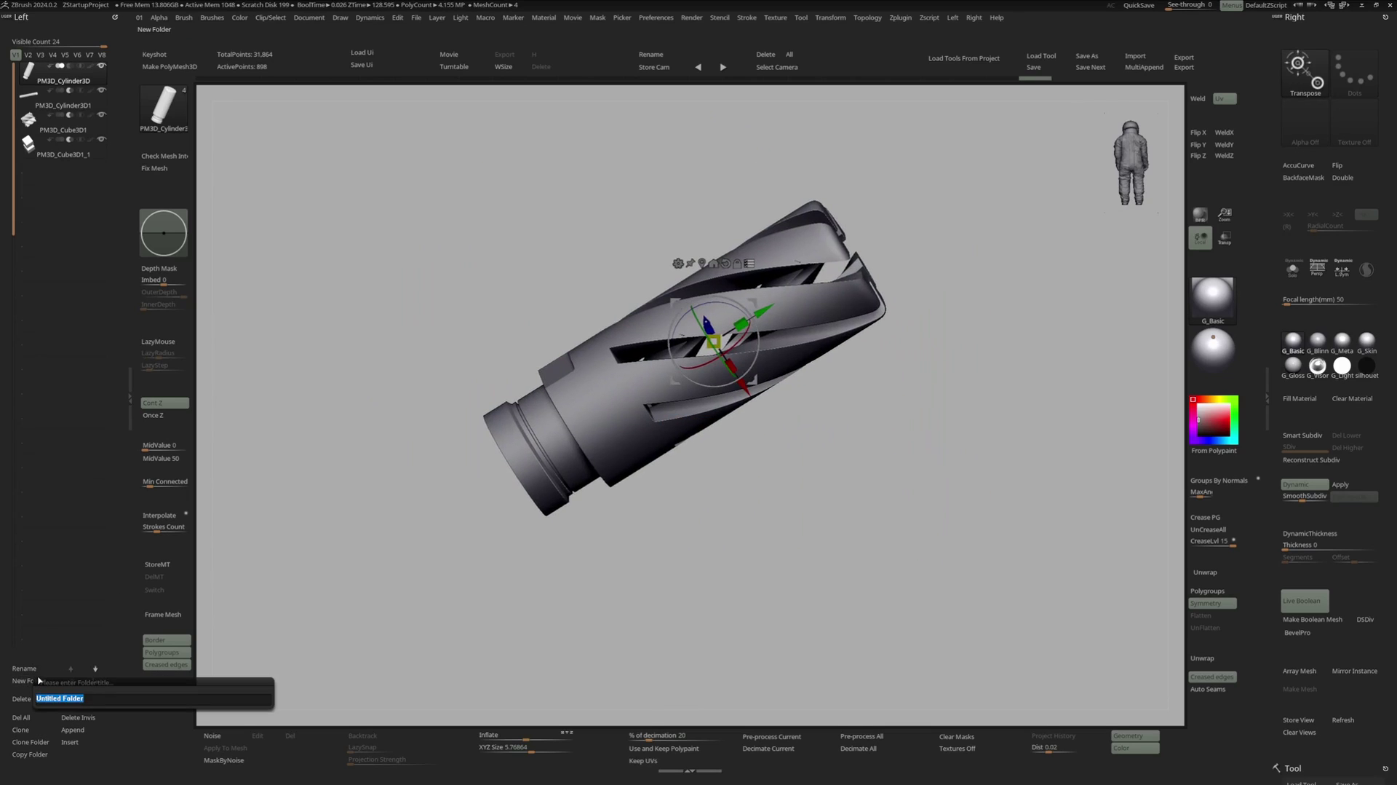
type("Muzzl")
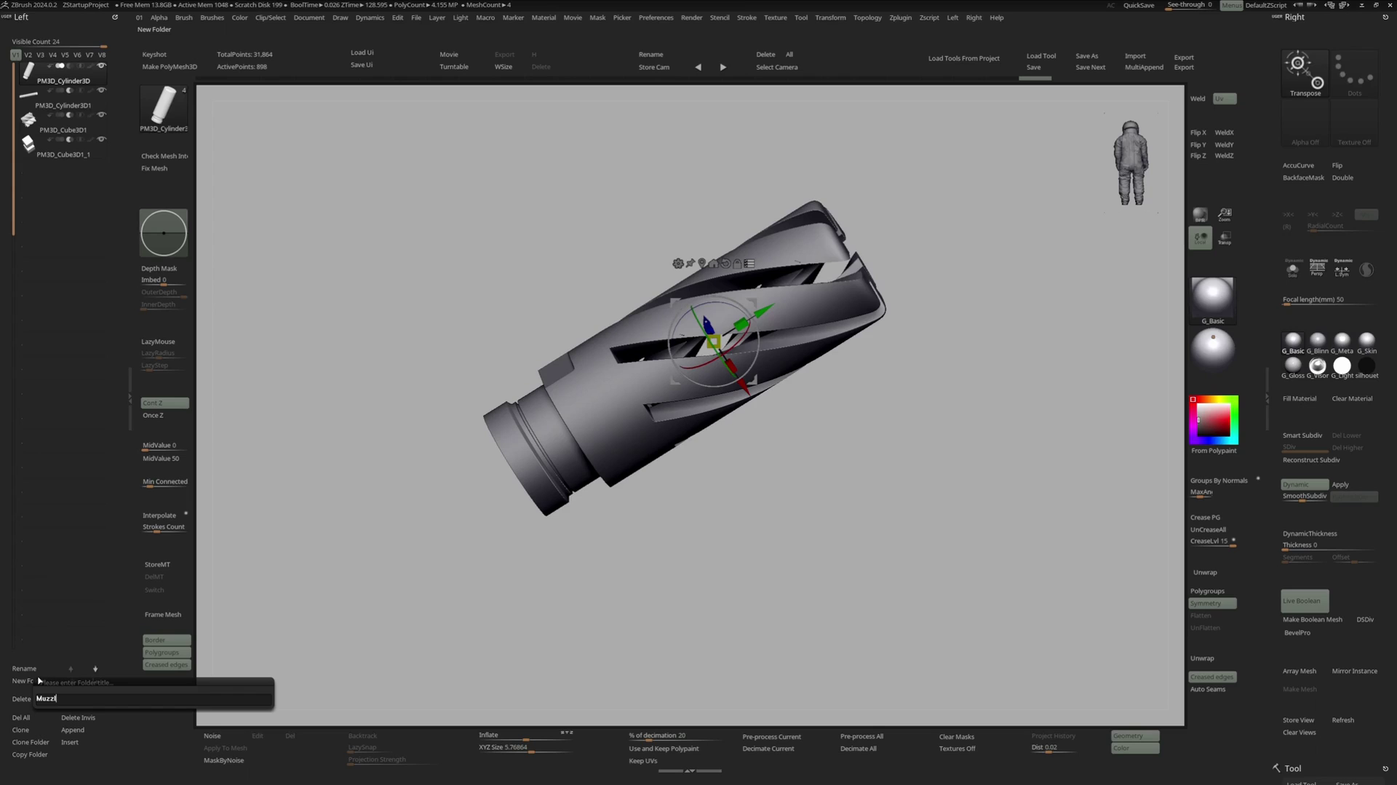
type("e")
key("Return")
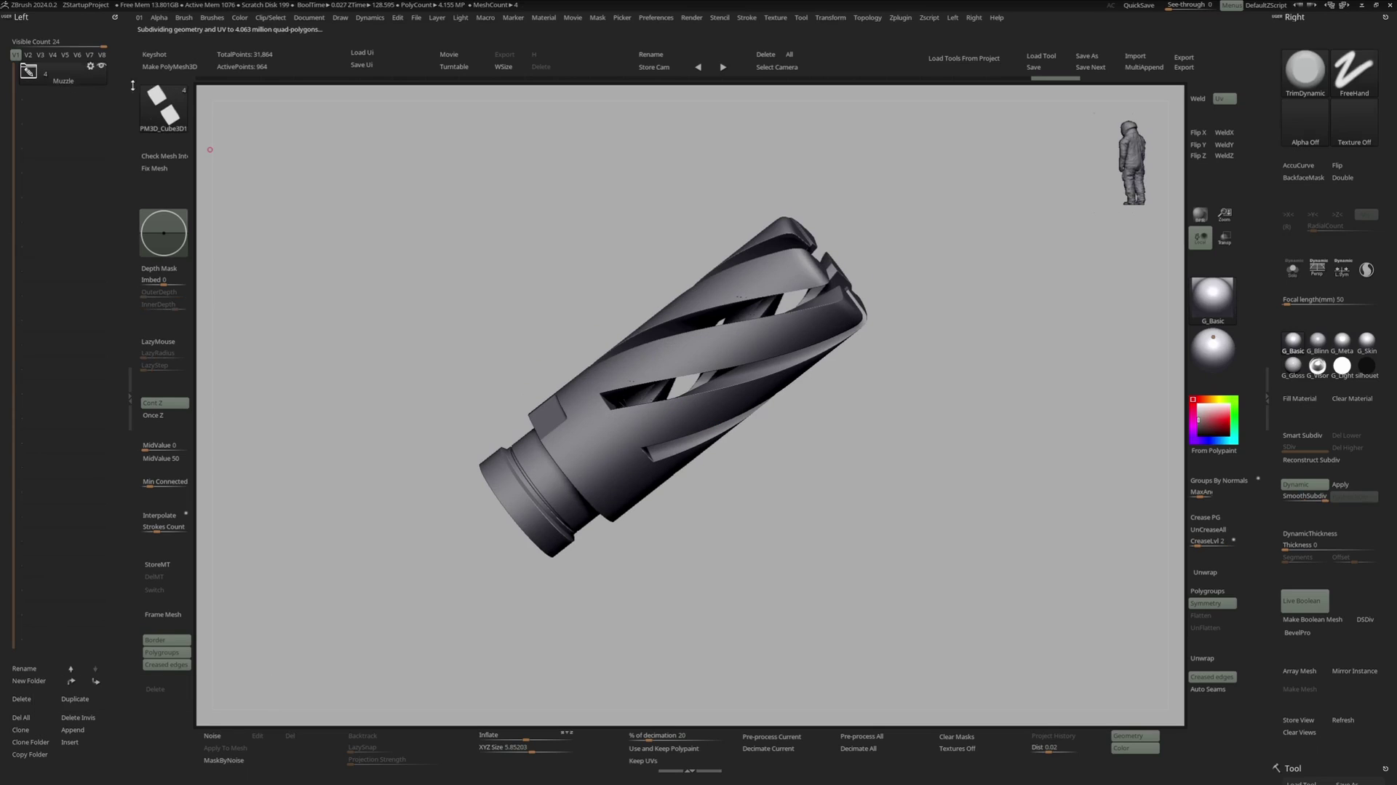
left_click(90, 67)
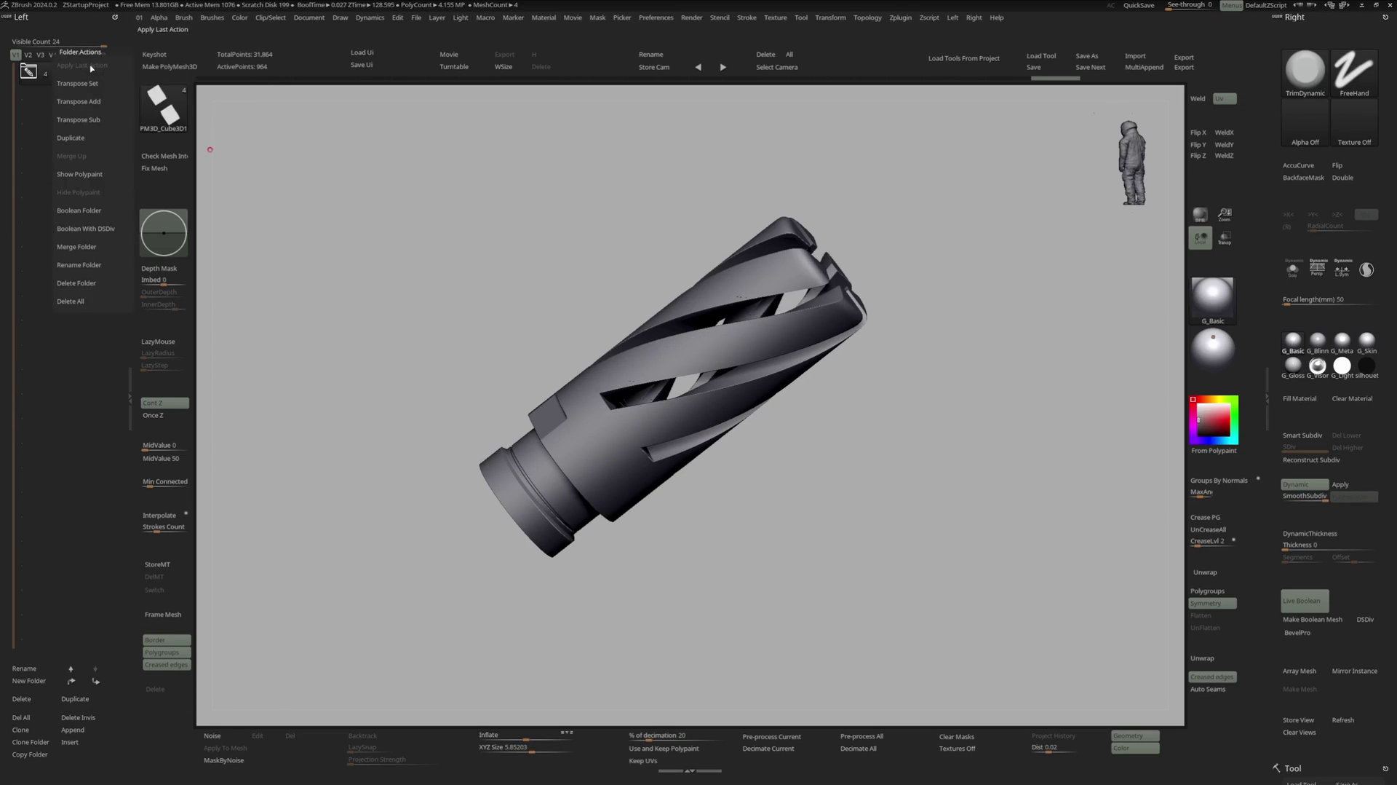
left_click(90, 231)
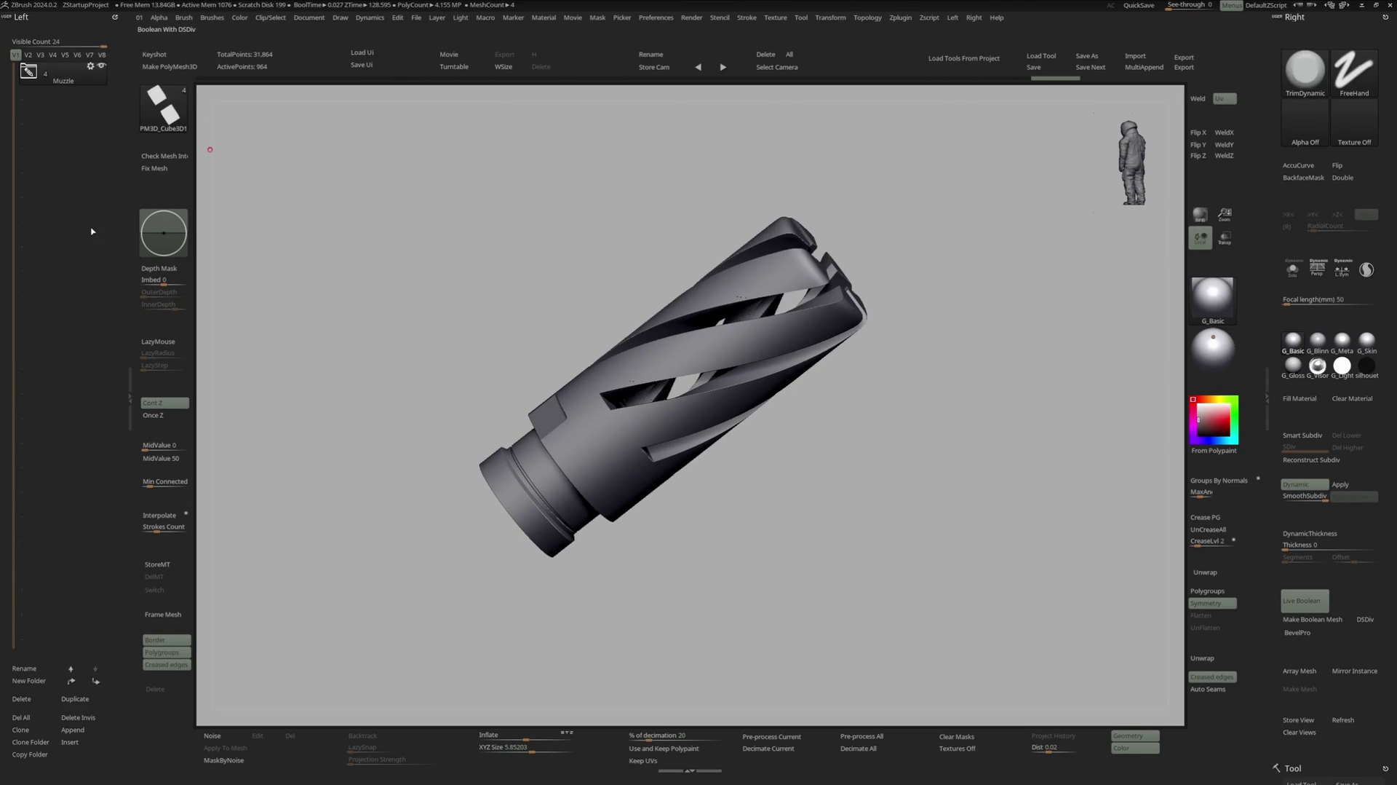
- Process the boolean mesh with BevelPro, using reset settings, Fix Edges, Auto Apply and Chamfer output, and accept the result
left_click(1330, 631)
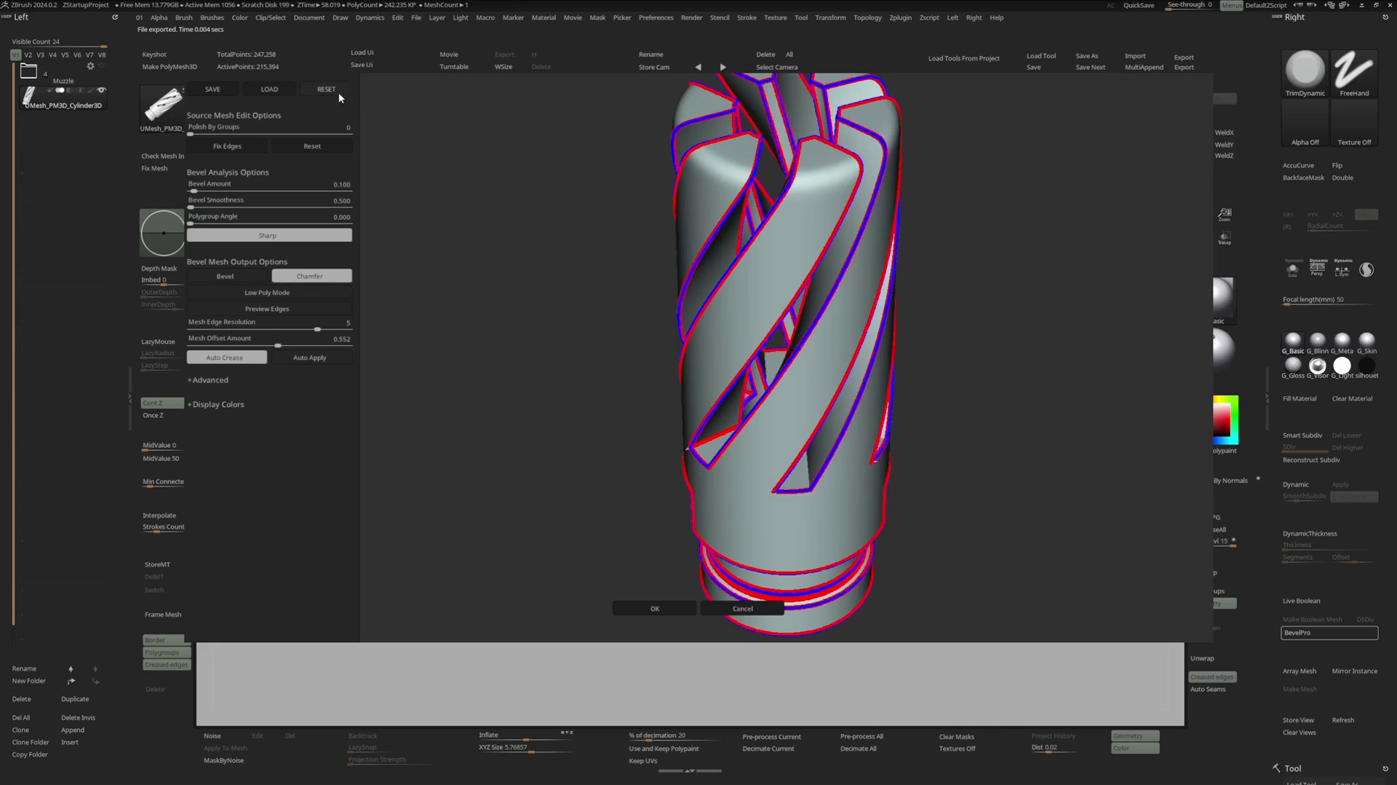
left_click(337, 90)
left_click(243, 144)
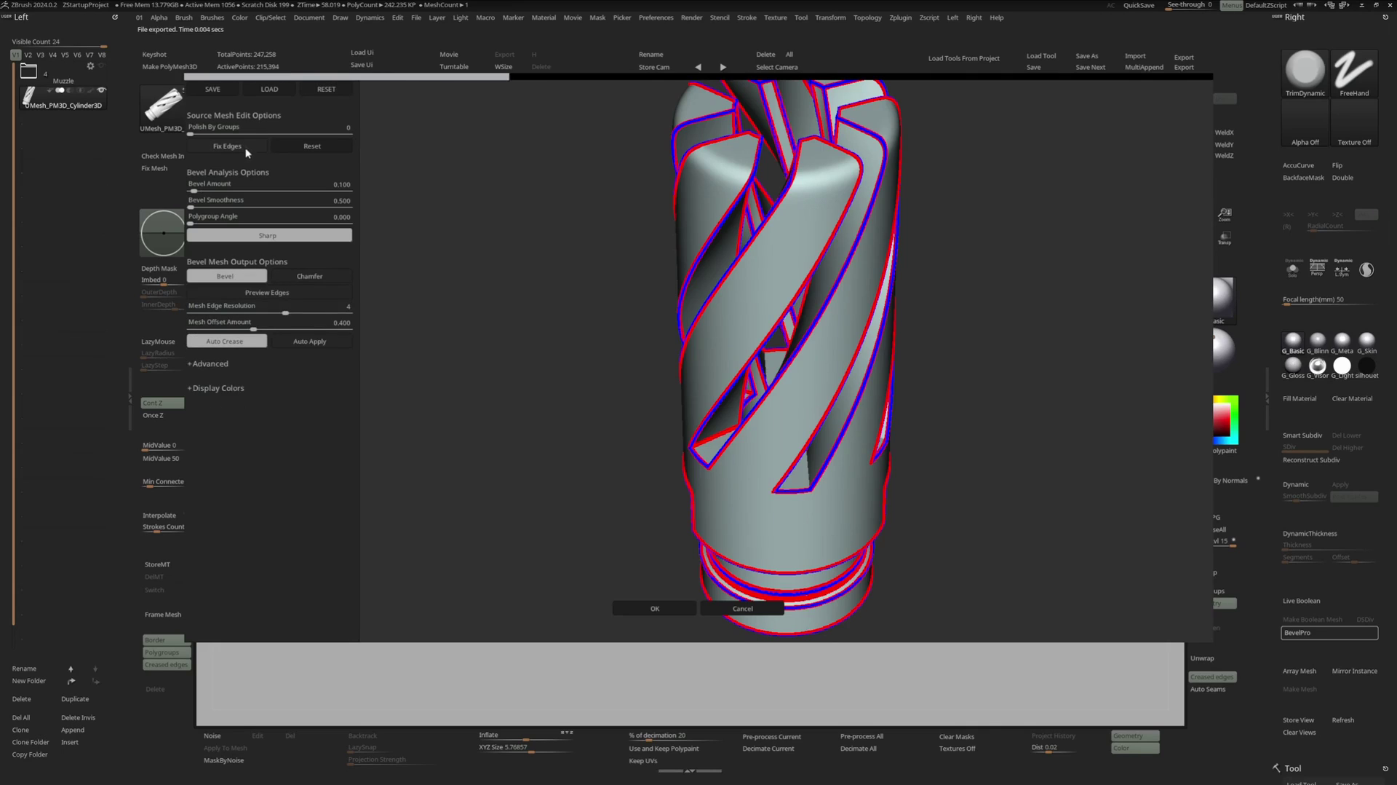
left_click(306, 347)
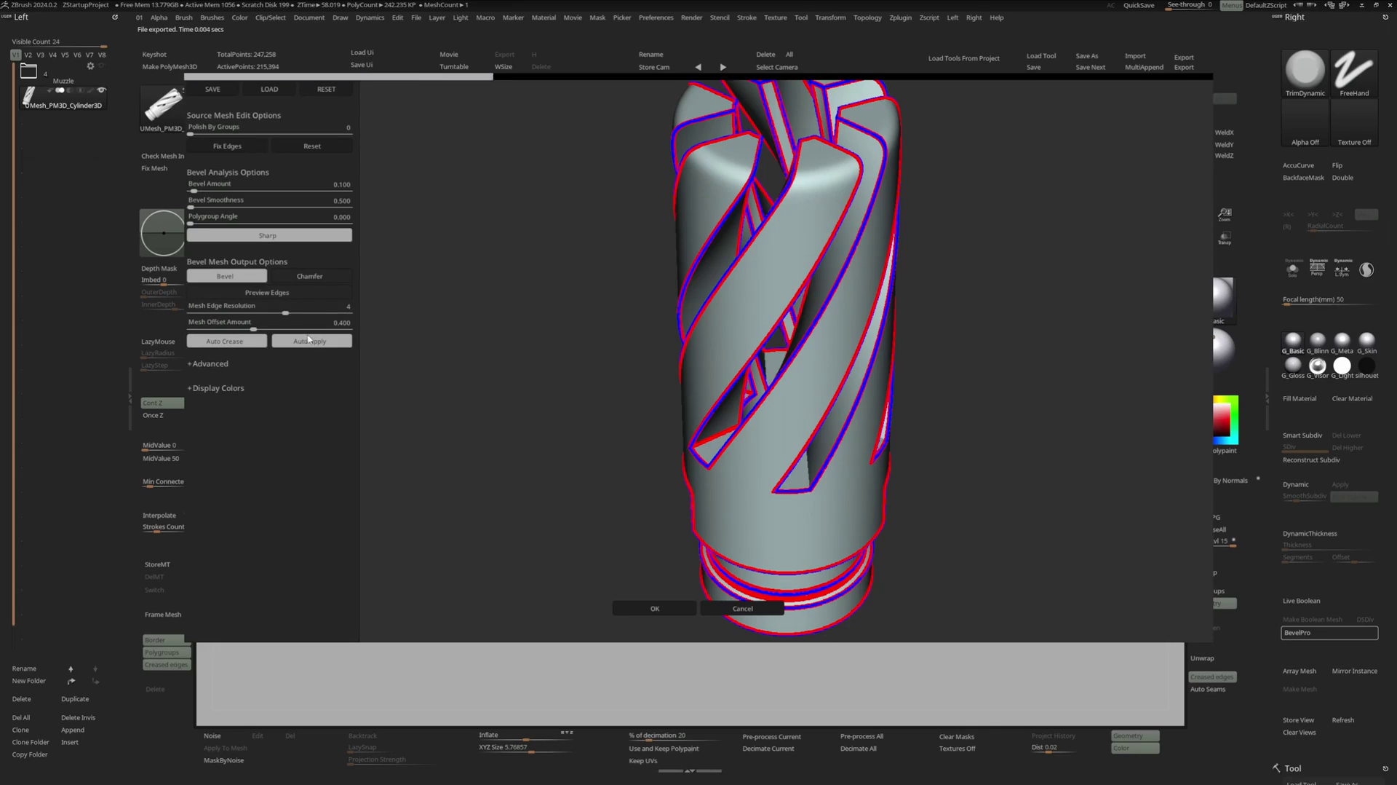
left_click(314, 276)
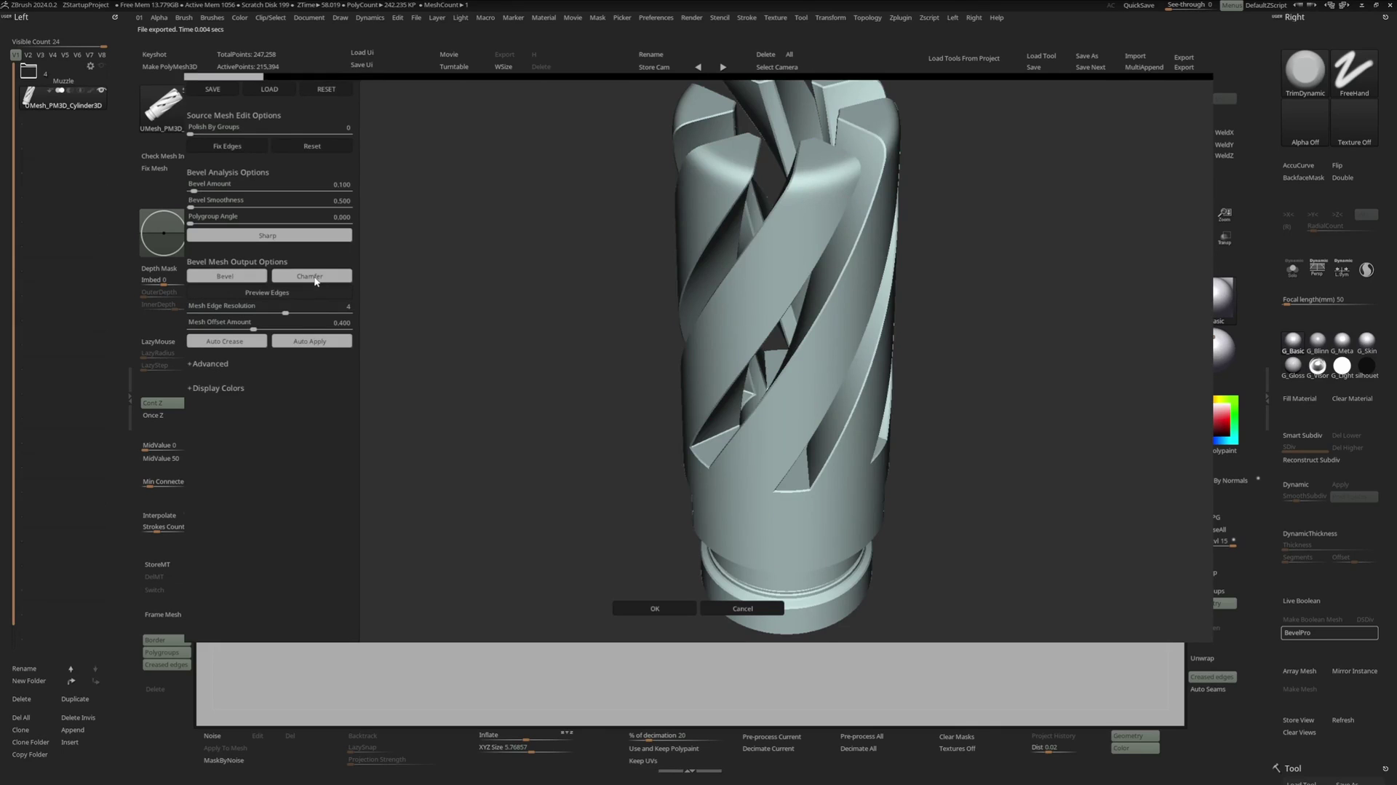
left_click_drag(799, 398, 658, 477)
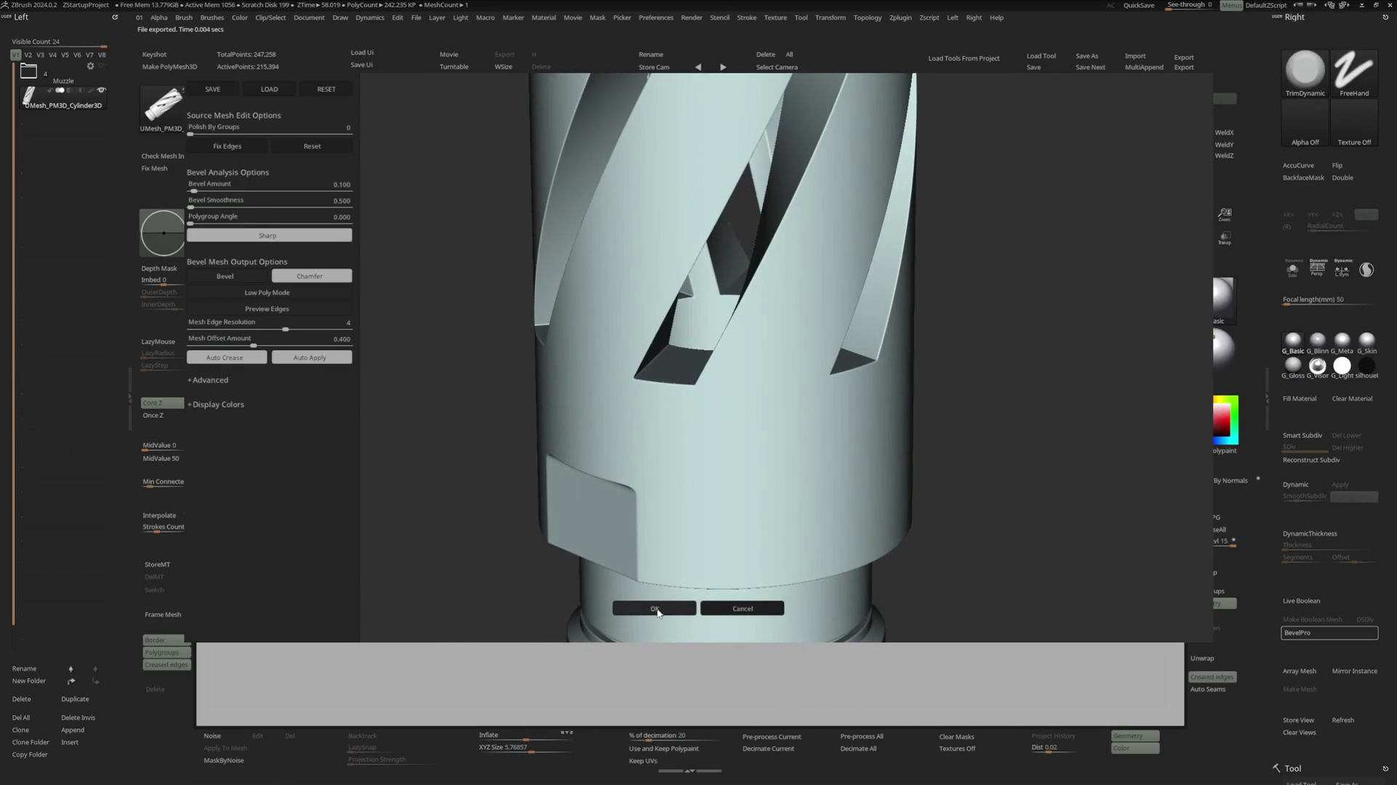
left_click(655, 608)
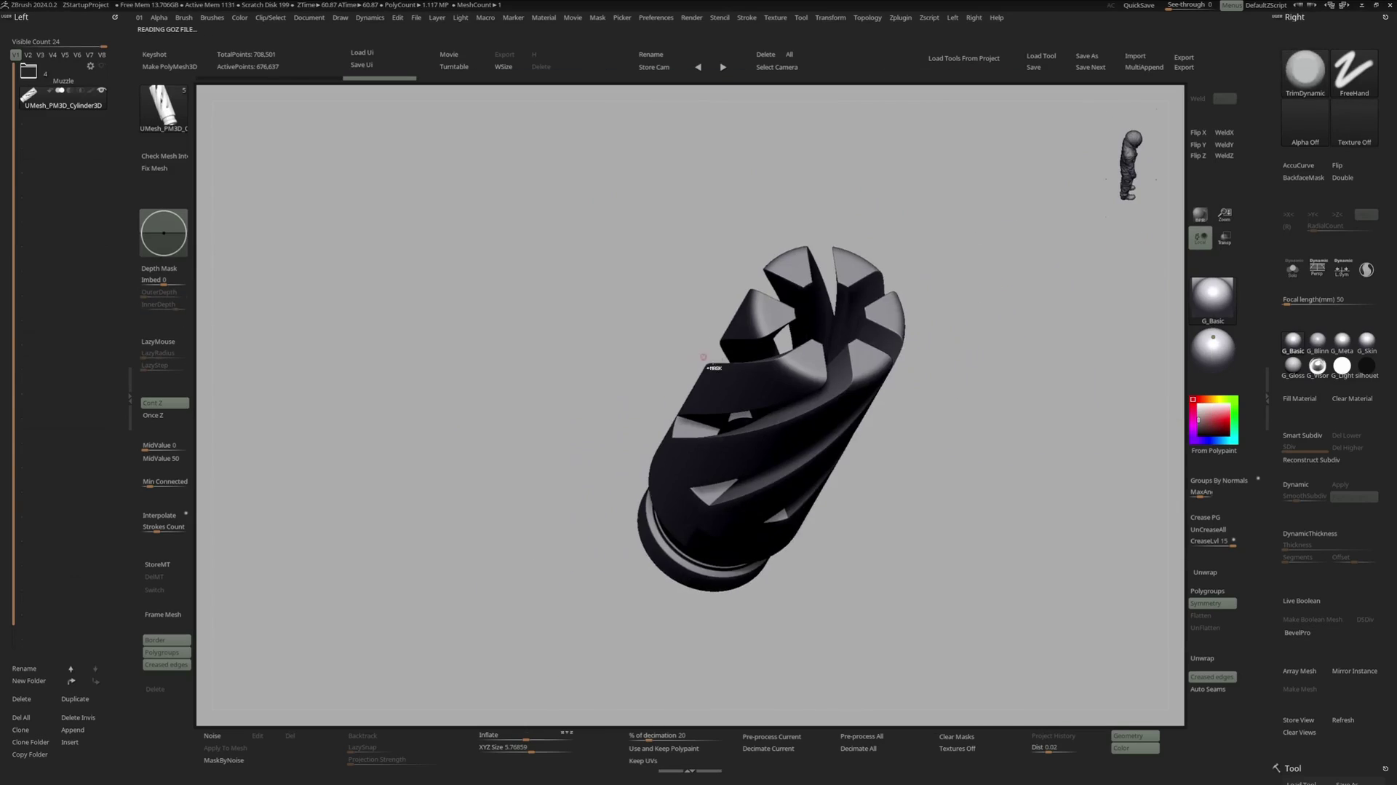
- Switch the active tool to the Helix3D primitive and view it upright from the front
right_click_drag(781, 374, 1052, 373)
key("p")
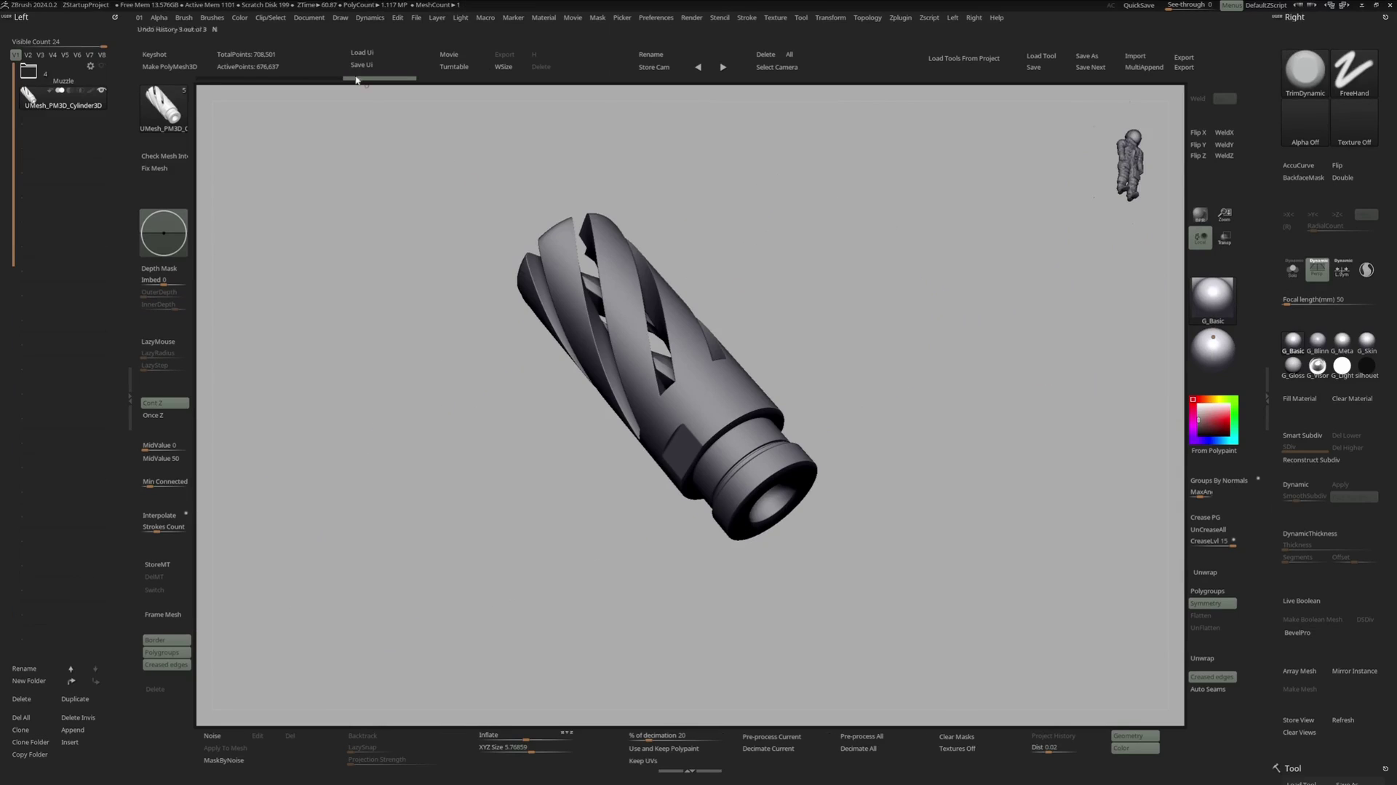
left_click(167, 109)
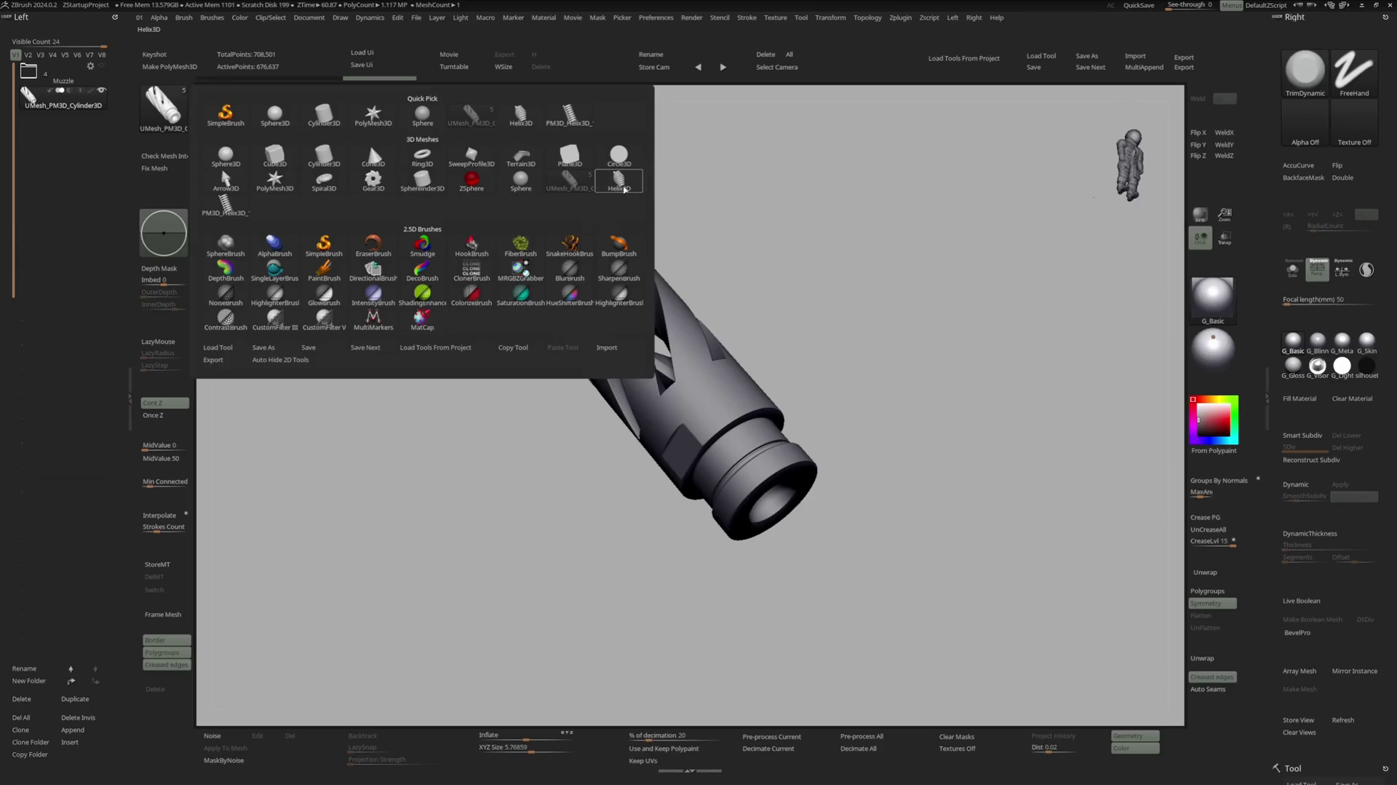
left_click(624, 187)
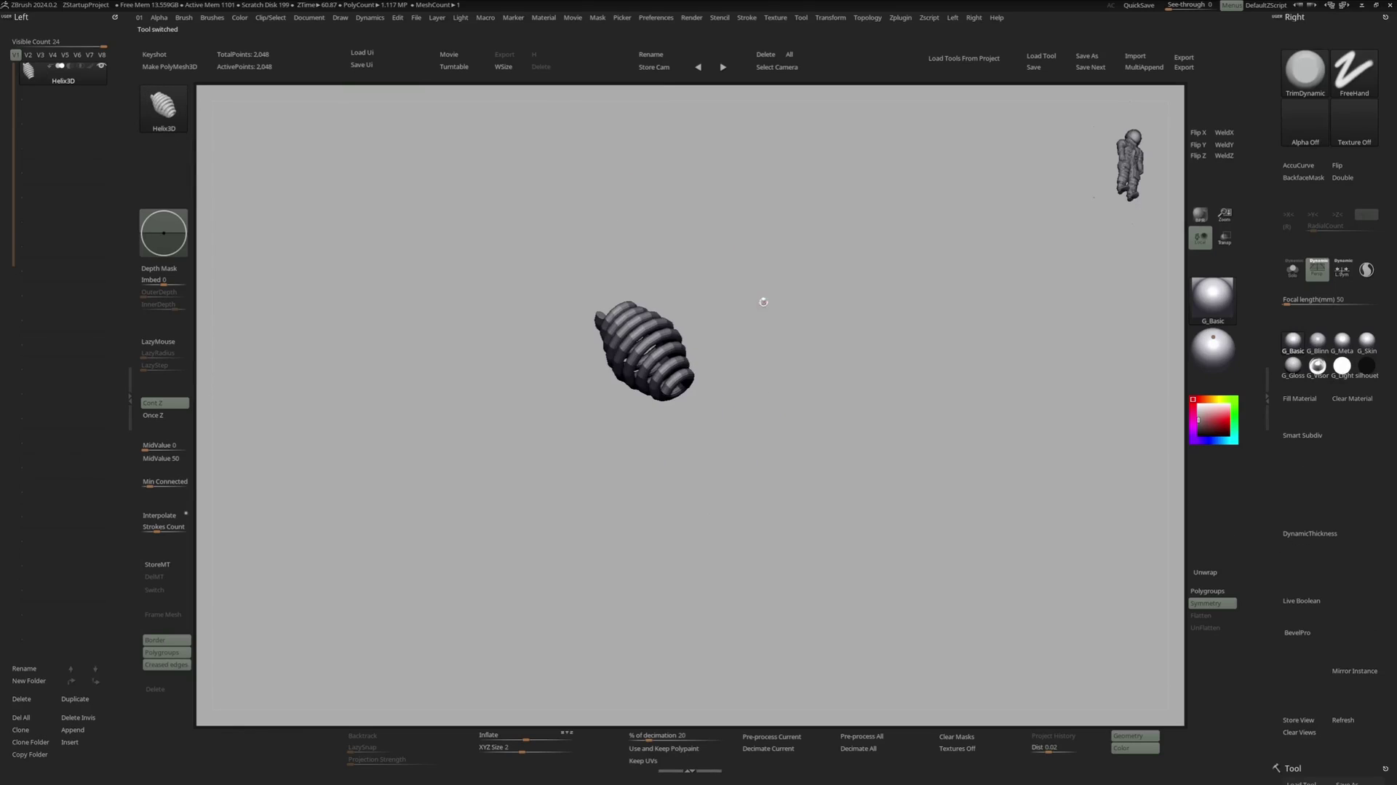
right_click_drag(764, 301, 727, 330)
right_click_drag(728, 330, 810, 341, "alt")
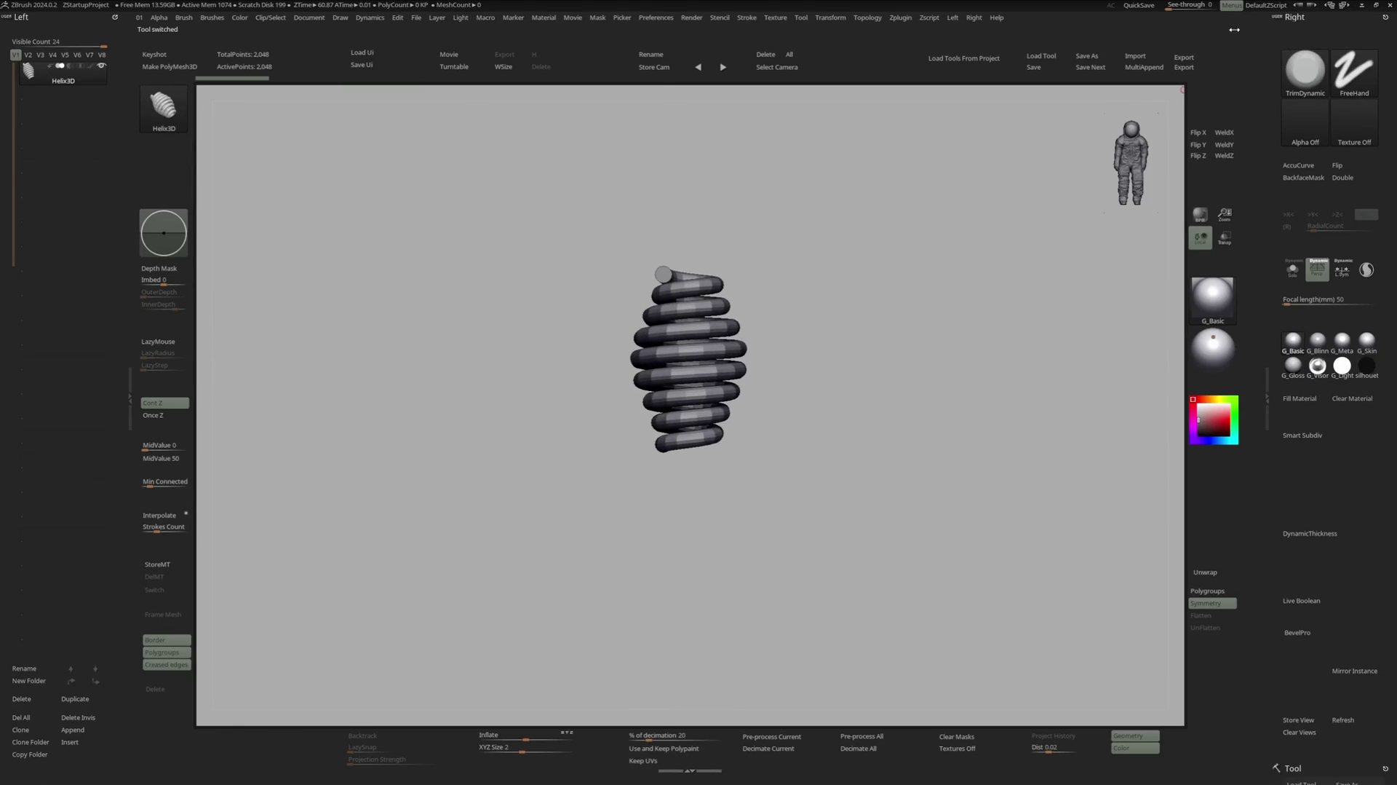
- Straighten the helix into a constant-width coil by removing the middle point of its Radius curve in the Initialize settings
left_click(1311, 19)
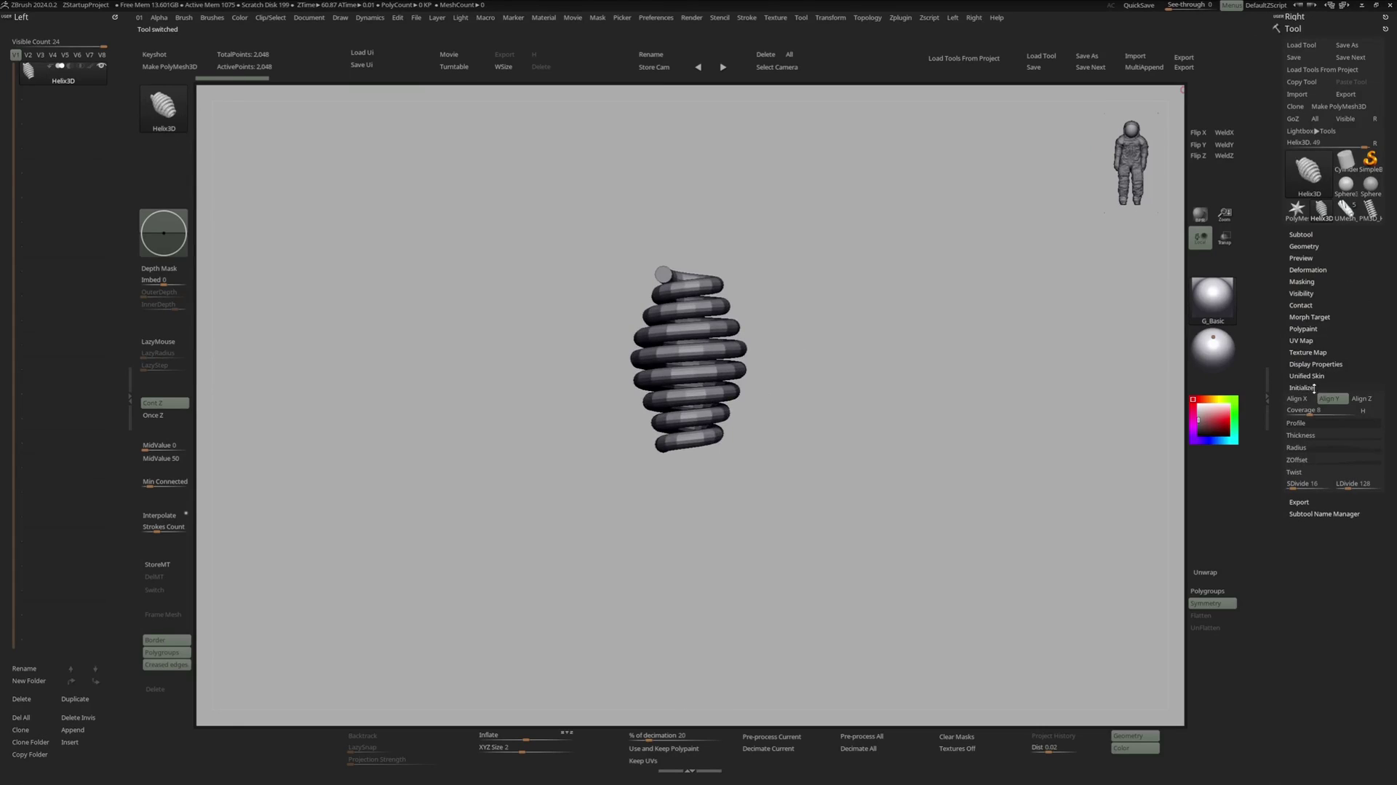
left_click(1323, 449)
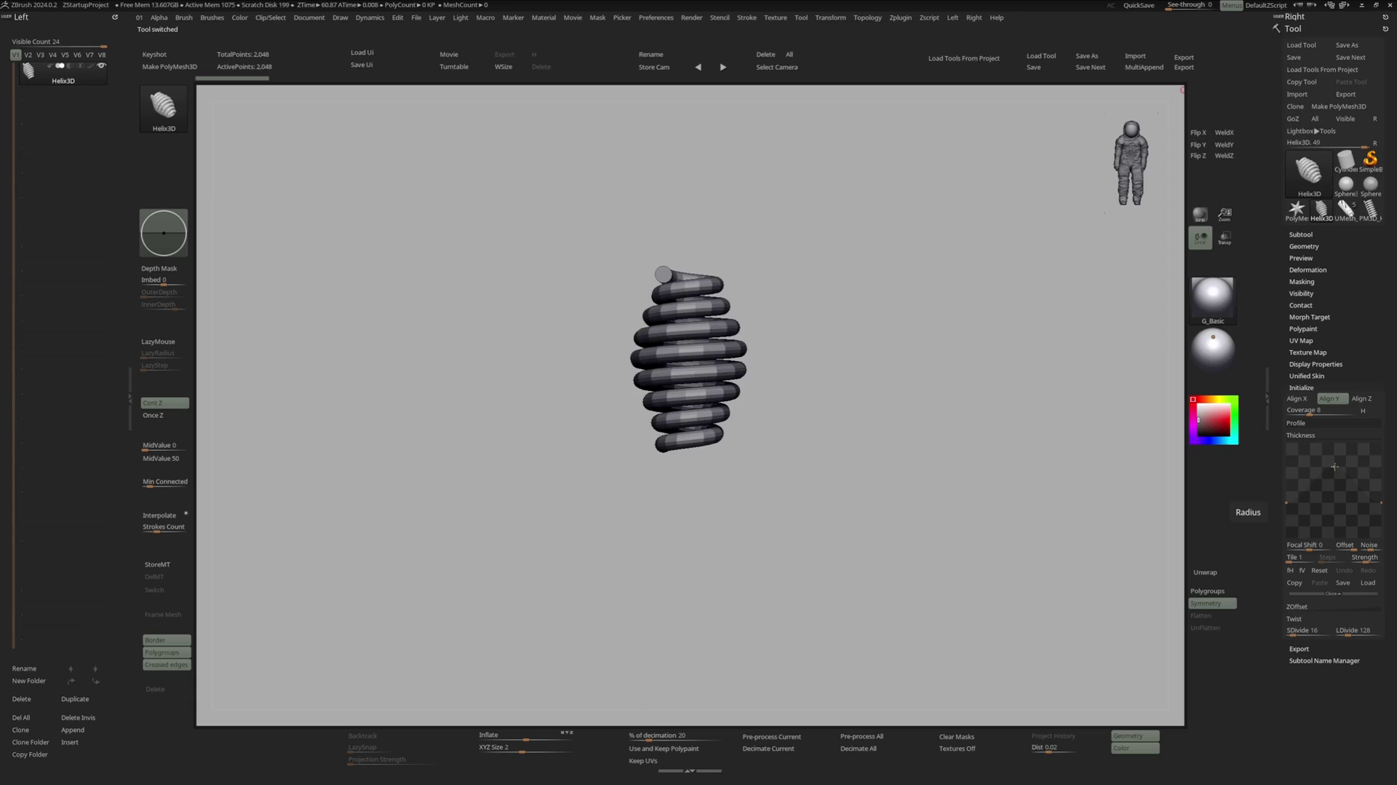
left_click_drag(1335, 467, 1224, 465)
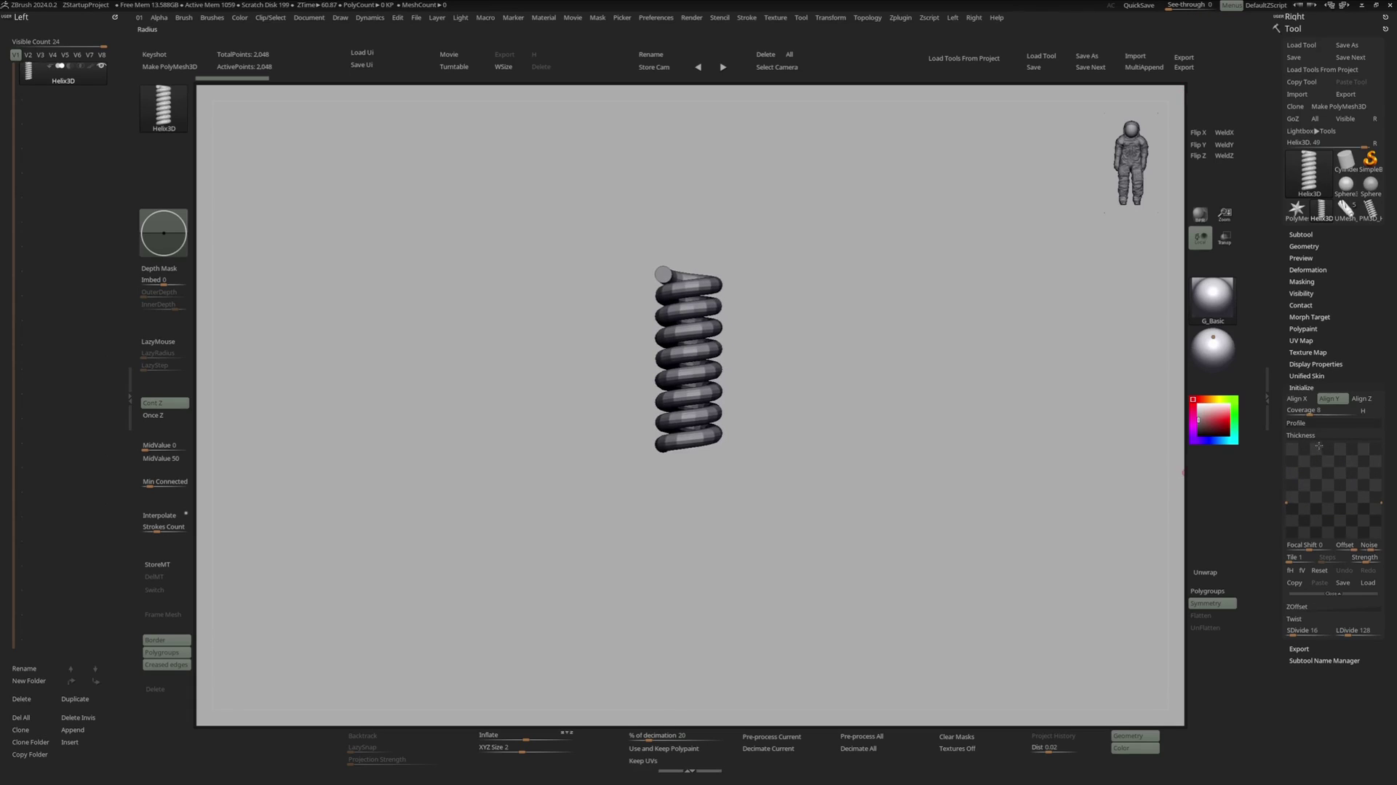
- Set the helix's LDivide to 245 and widen its coils with the end point of the ZOffset curve
left_click_drag(1349, 633, 1355, 631)
left_click(1316, 631)
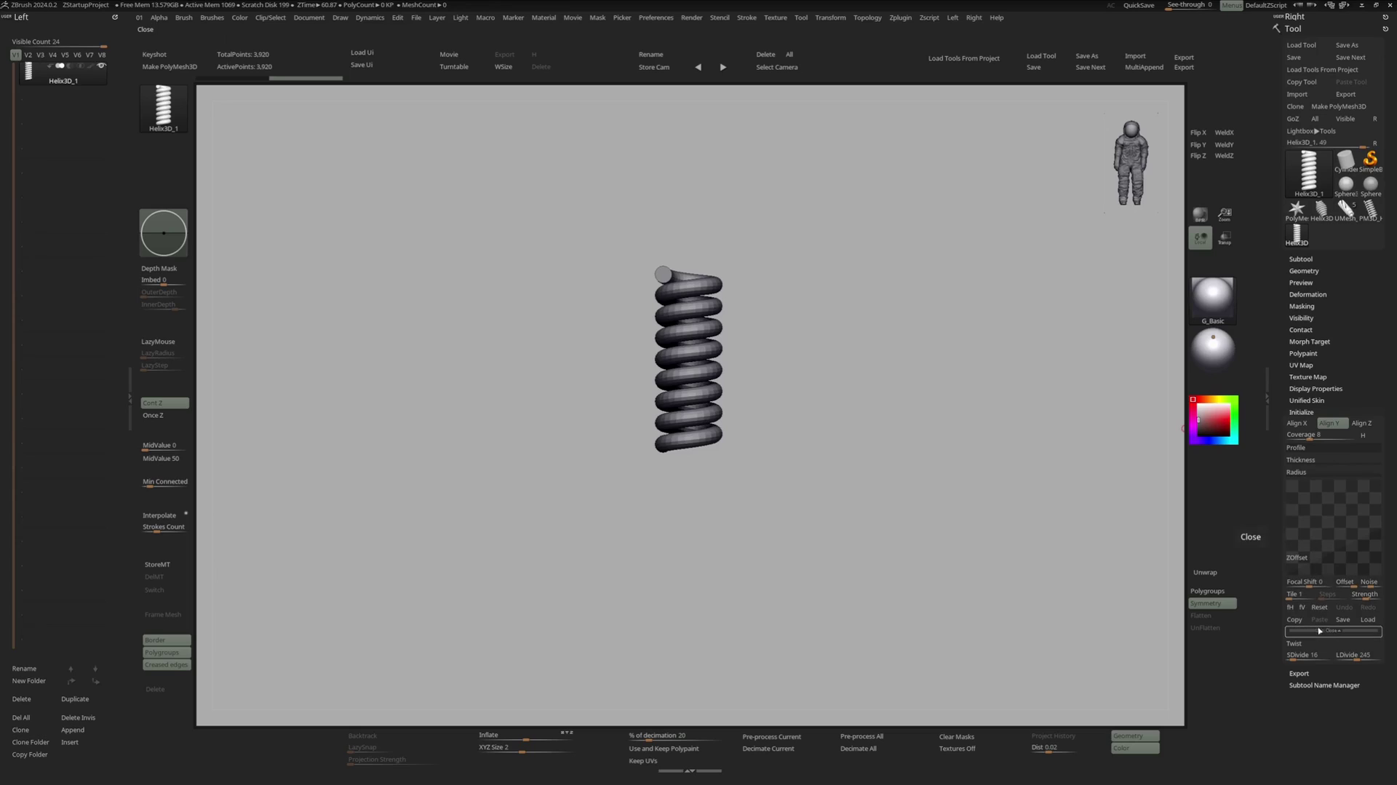
mouse_move(1381, 529)
left_mouse_down()
mouse_move(1380, 550)
mouse_move(1377, 535)
left_mouse_up()
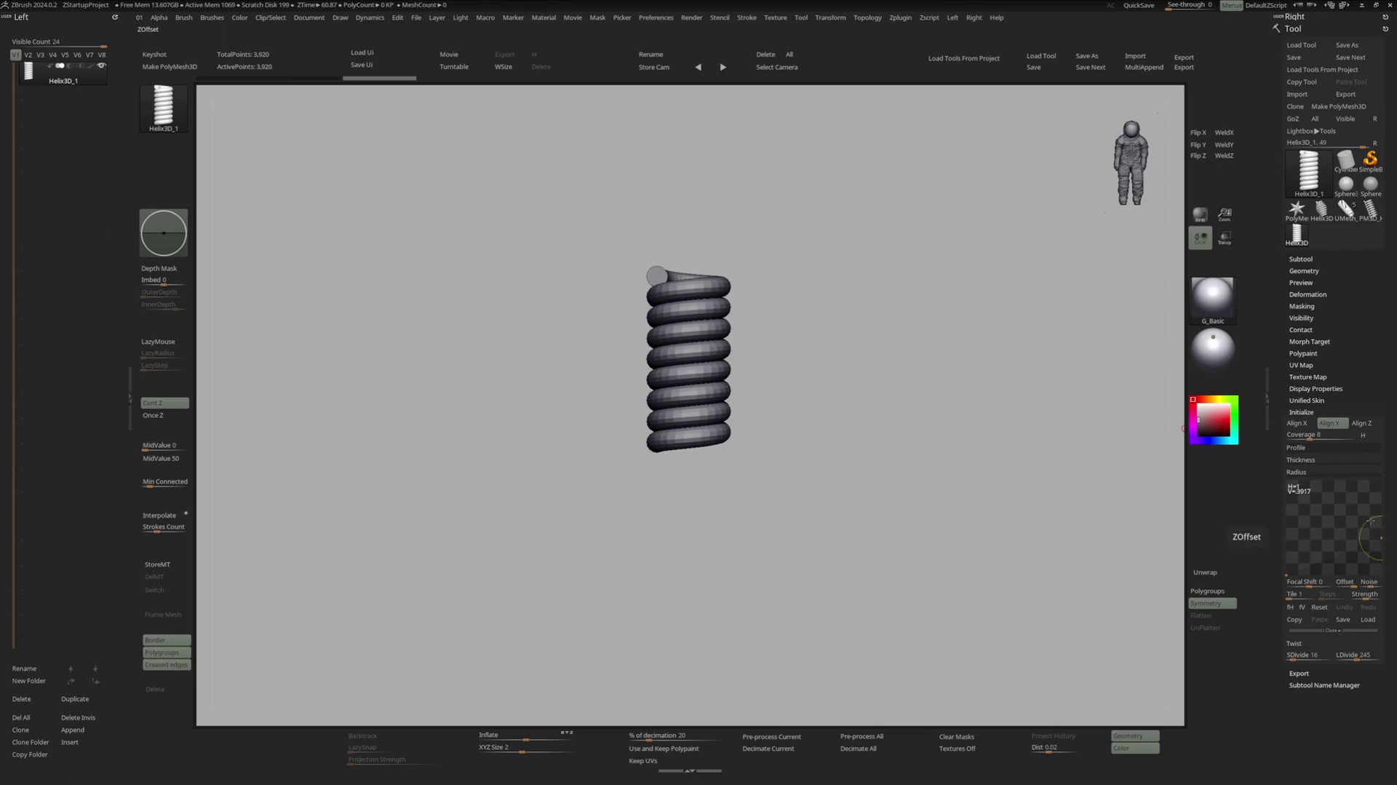
- Convert the helix to a PolyMesh3D and append it as a subtool to the muzzle
left_click(175, 68)
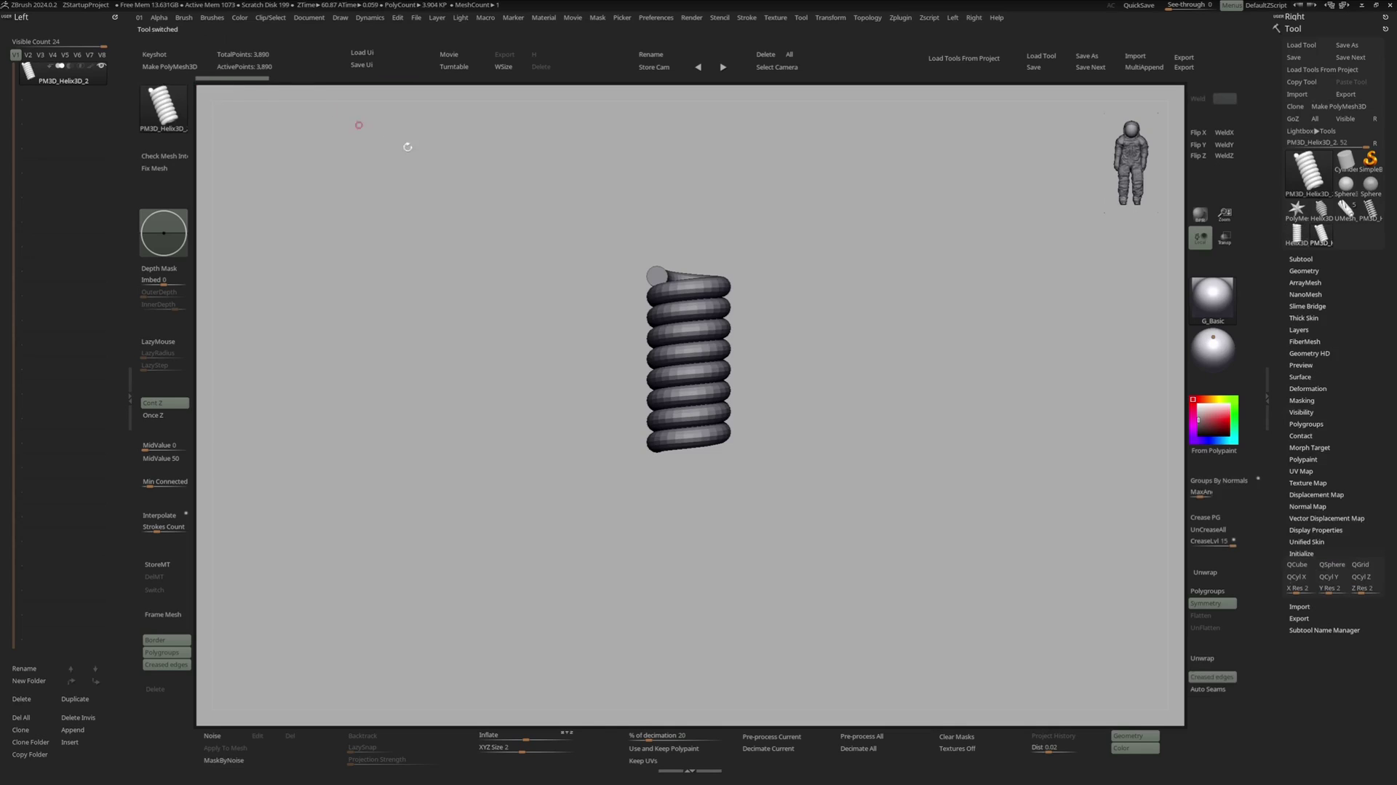
left_click(175, 107)
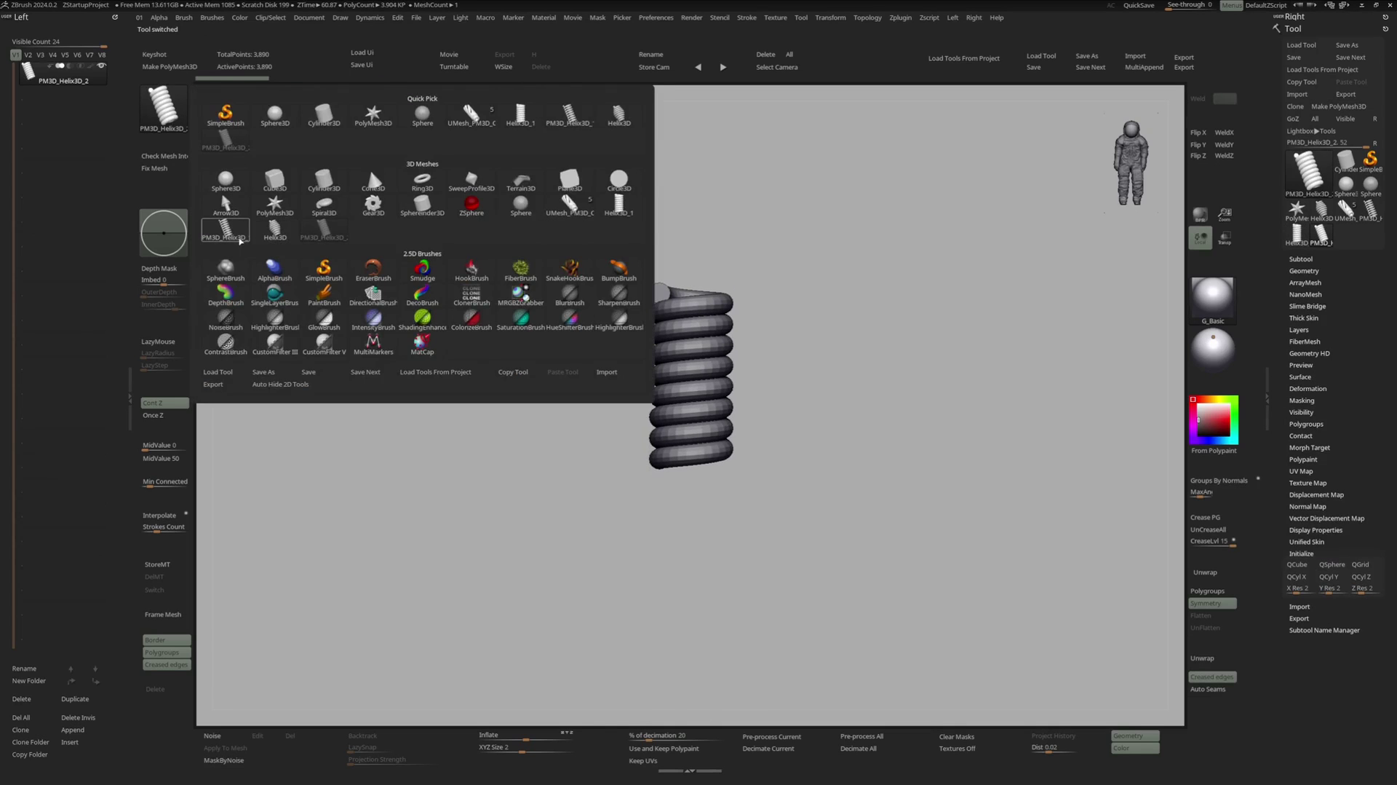
left_click(569, 205)
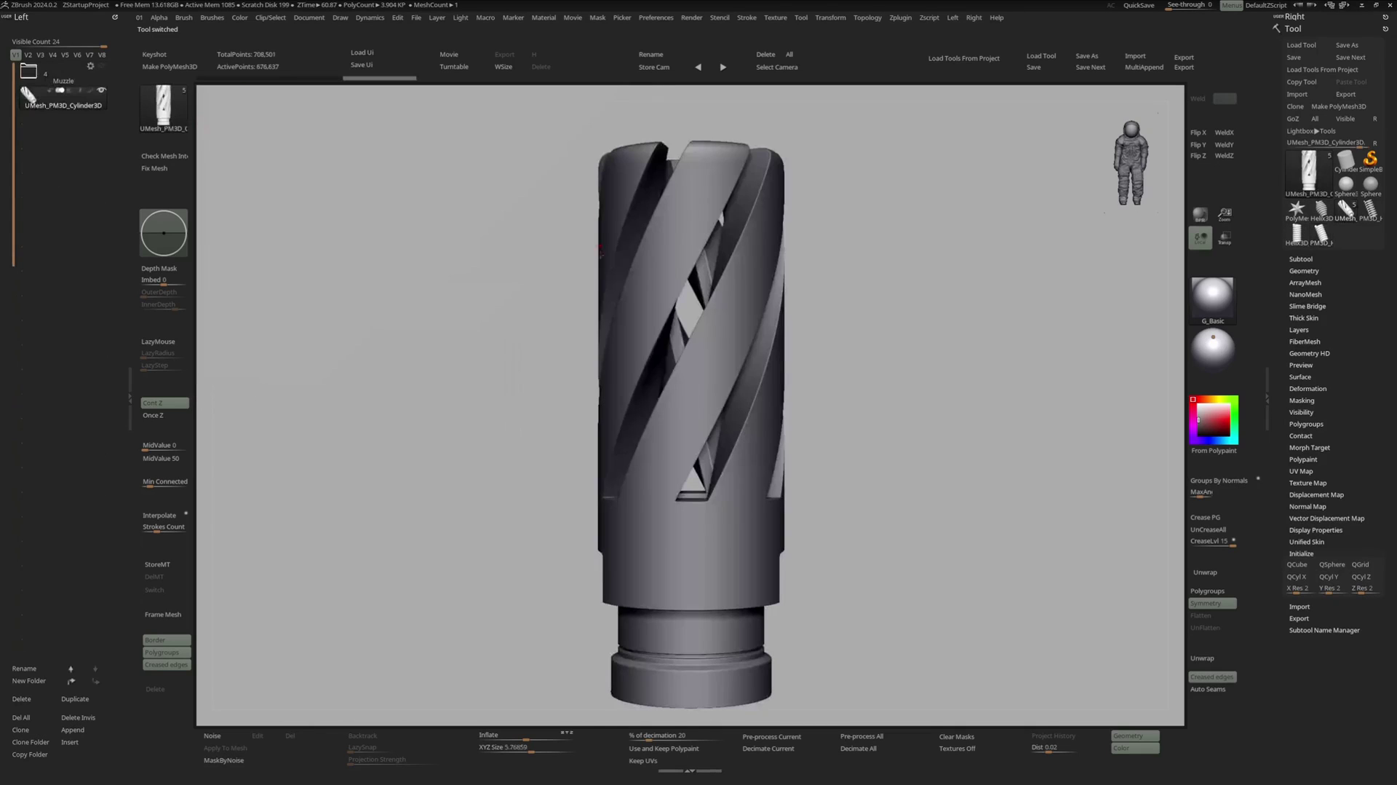
left_click(81, 729)
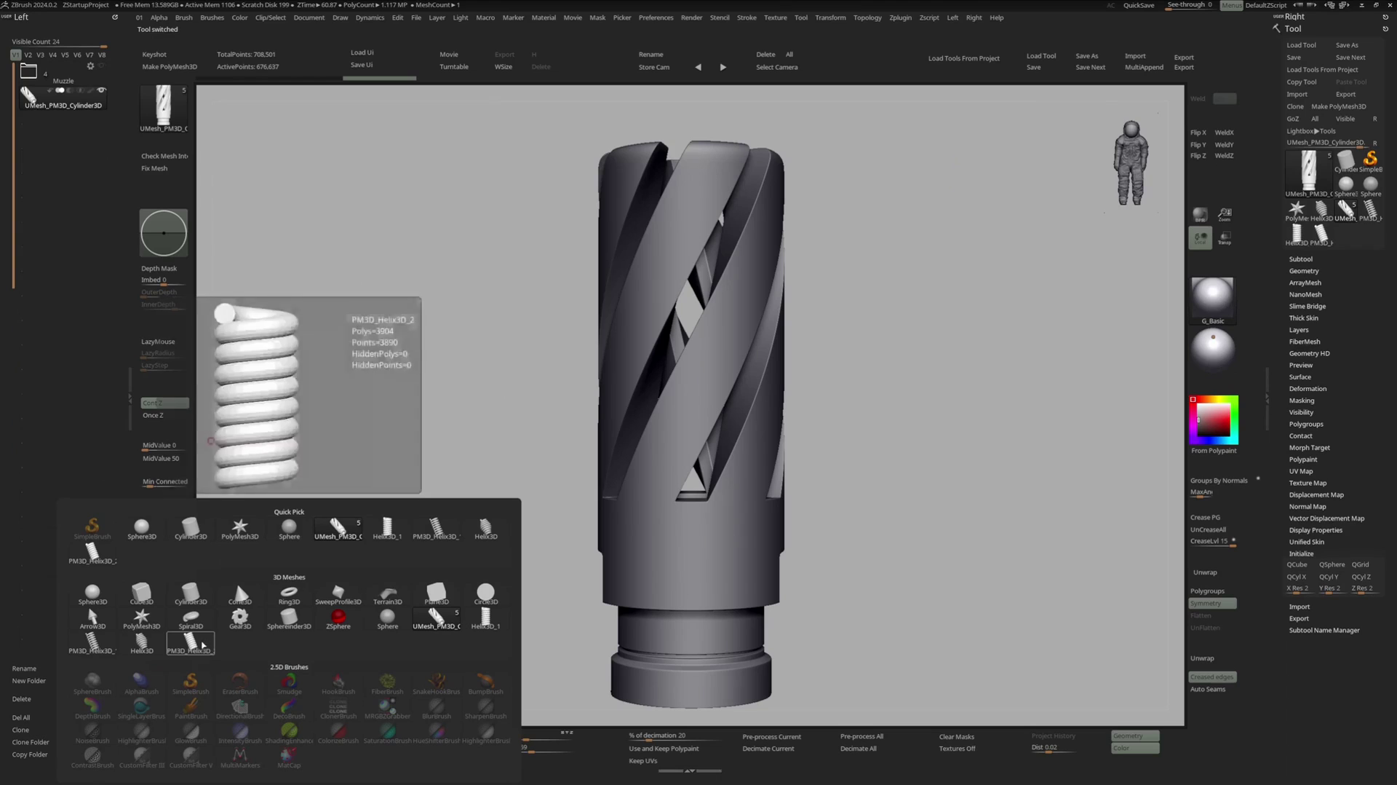
left_click(197, 644)
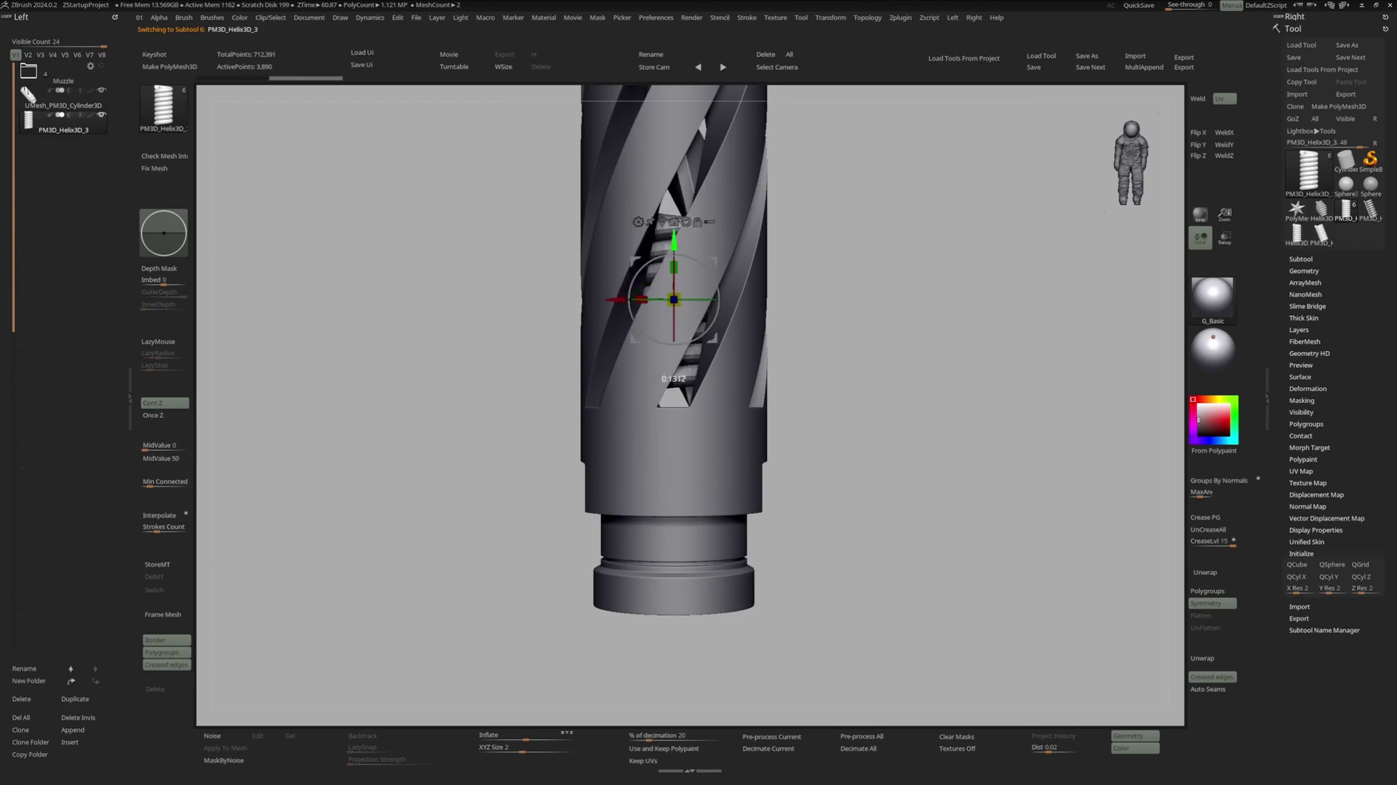
- Move the helix along the muzzle's axis until its coils protrude from the collar end
right_click_drag(700, 421, 727, 280, "alt")
right_click_drag(727, 280, 993, 393)
left_click_drag(993, 391, 1015, 390)
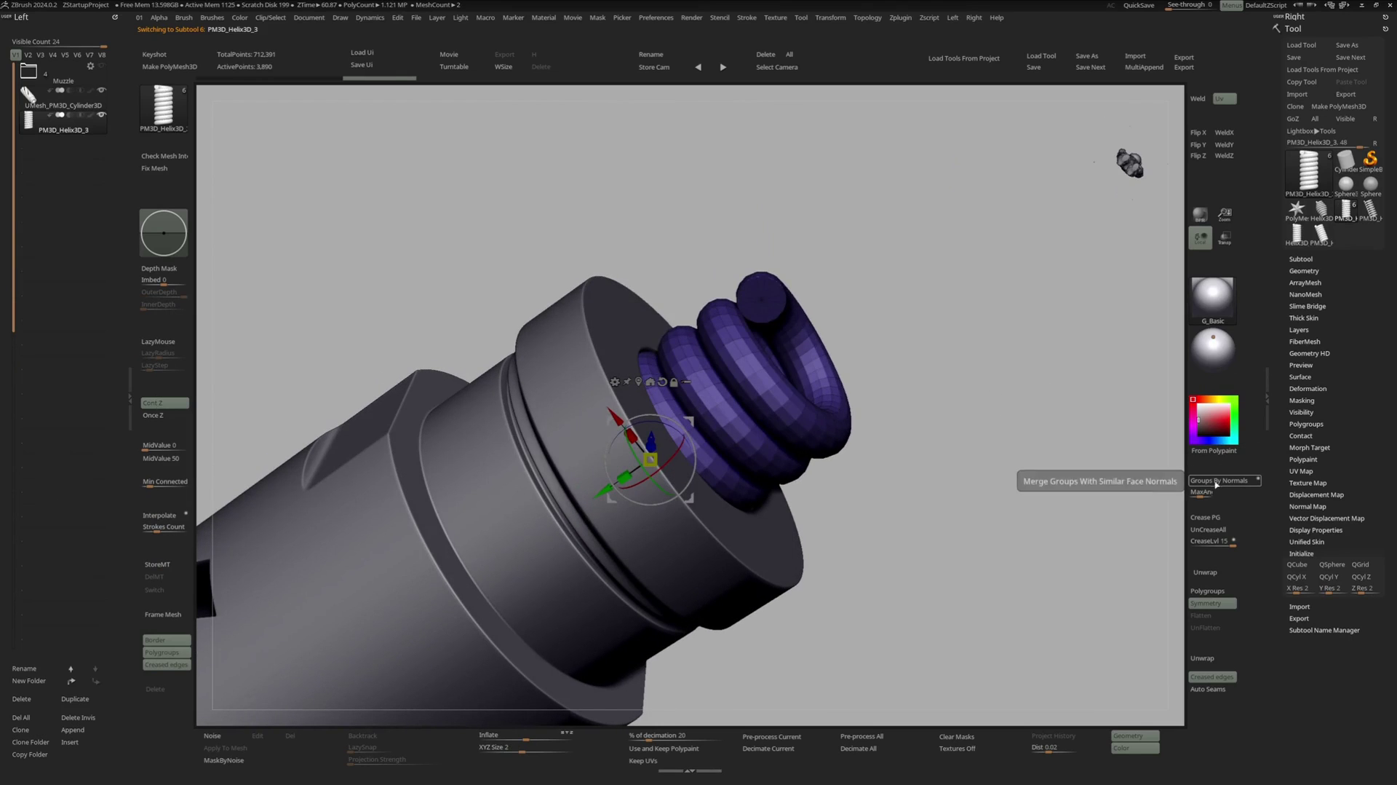
- Group the helix by normals, crease its polygroup borders and enable dynamic subdivision
left_click(1219, 480)
left_click(1211, 518)
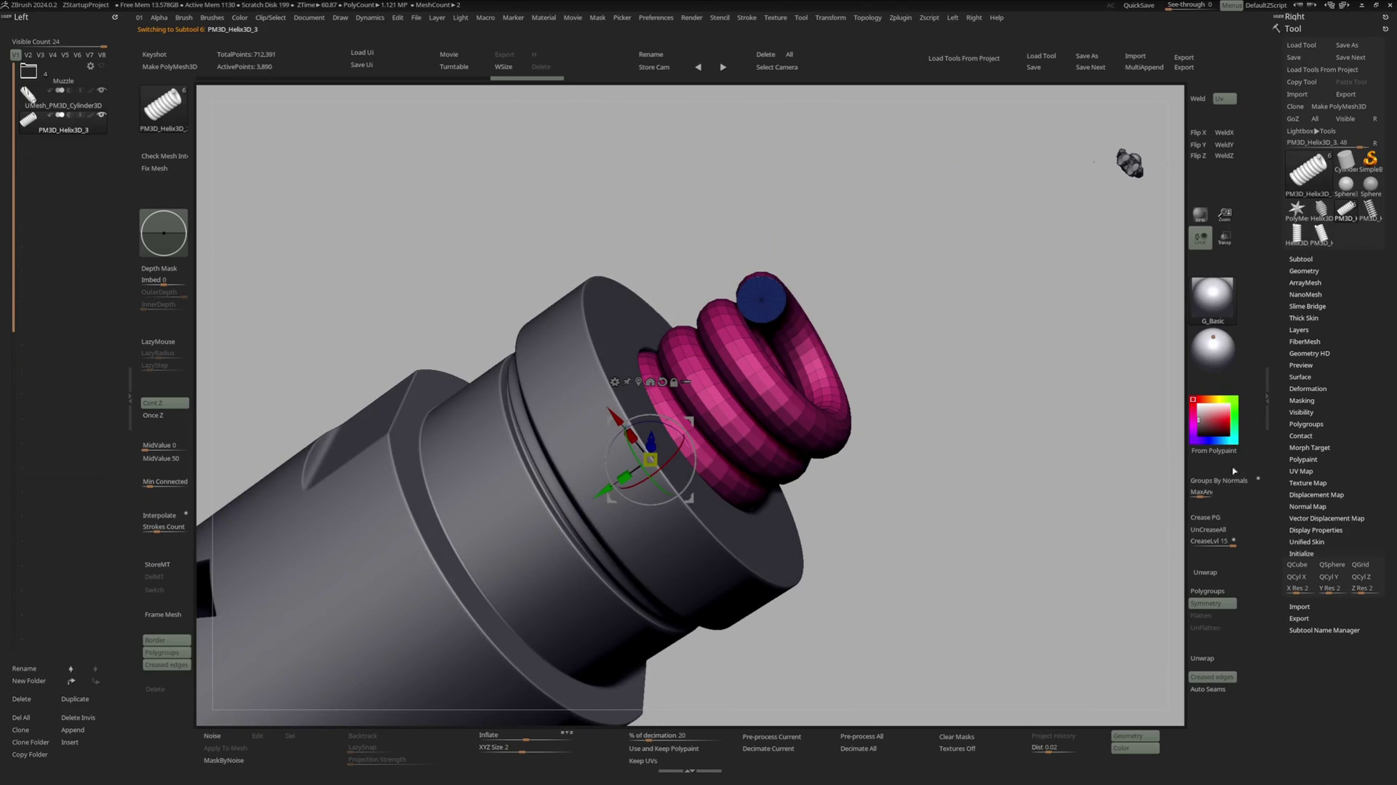
left_click_drag(1322, 16, 1319, 401)
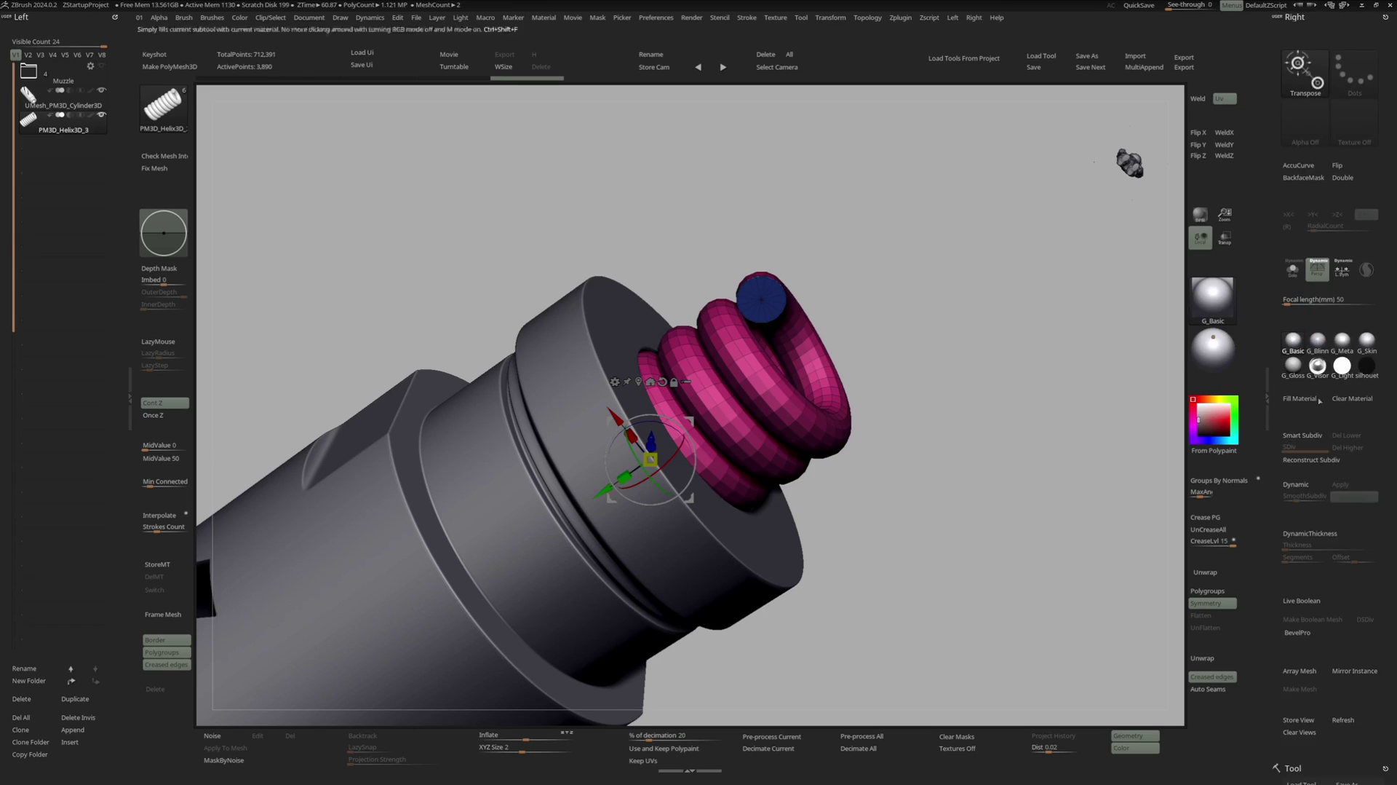
left_click(1304, 484)
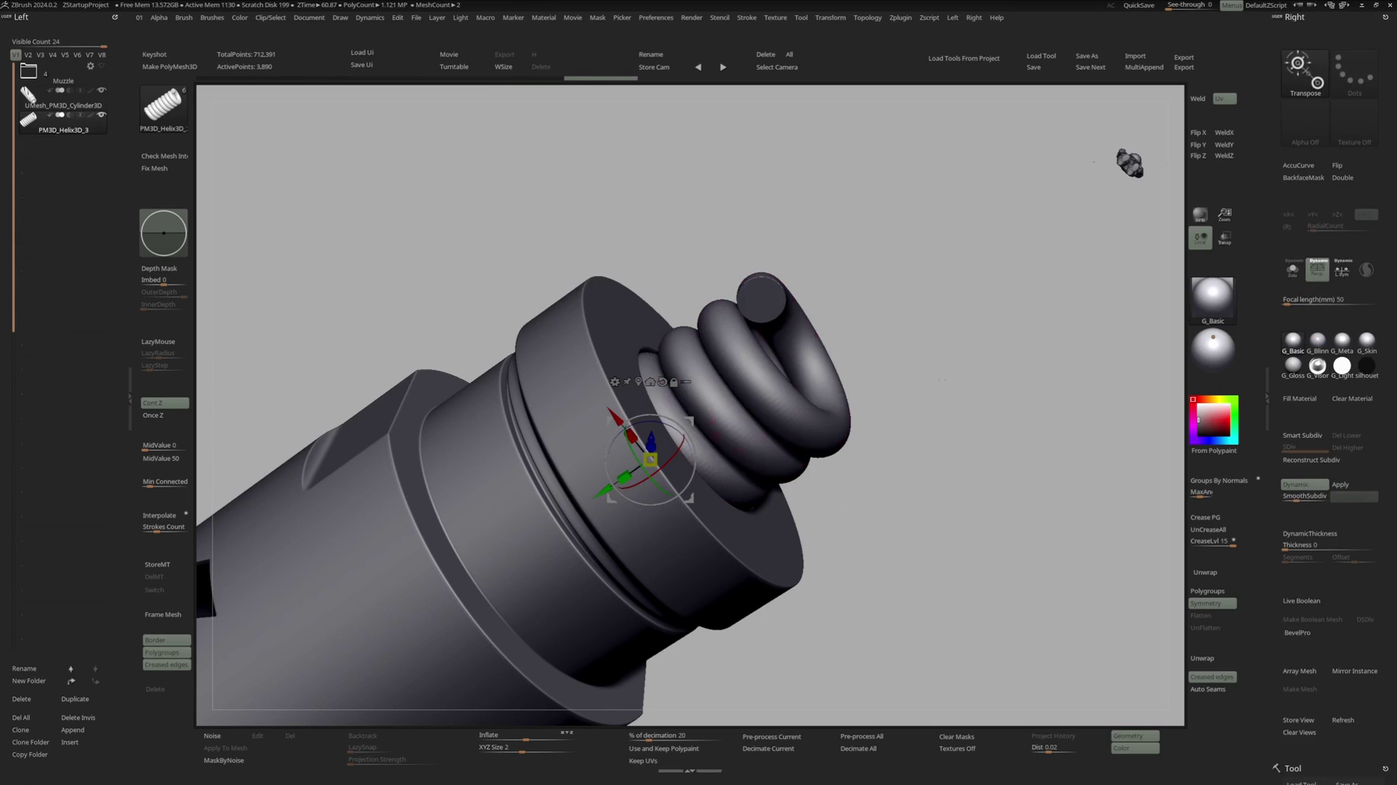
- Set the helix as a subtractive subtool and turn on Live Boolean
key("q")
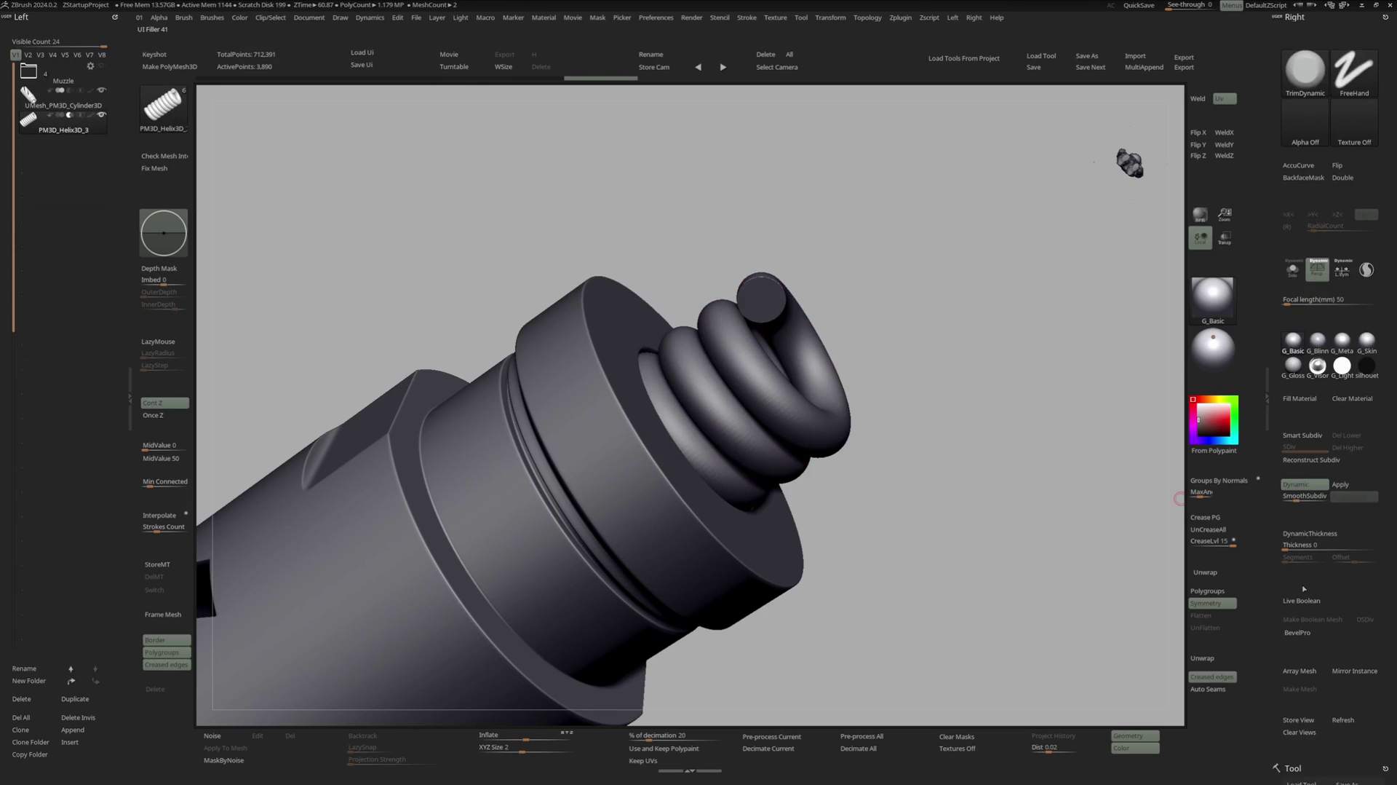
left_click(1301, 593)
left_click_drag(815, 315, 699, 378)
key("w")
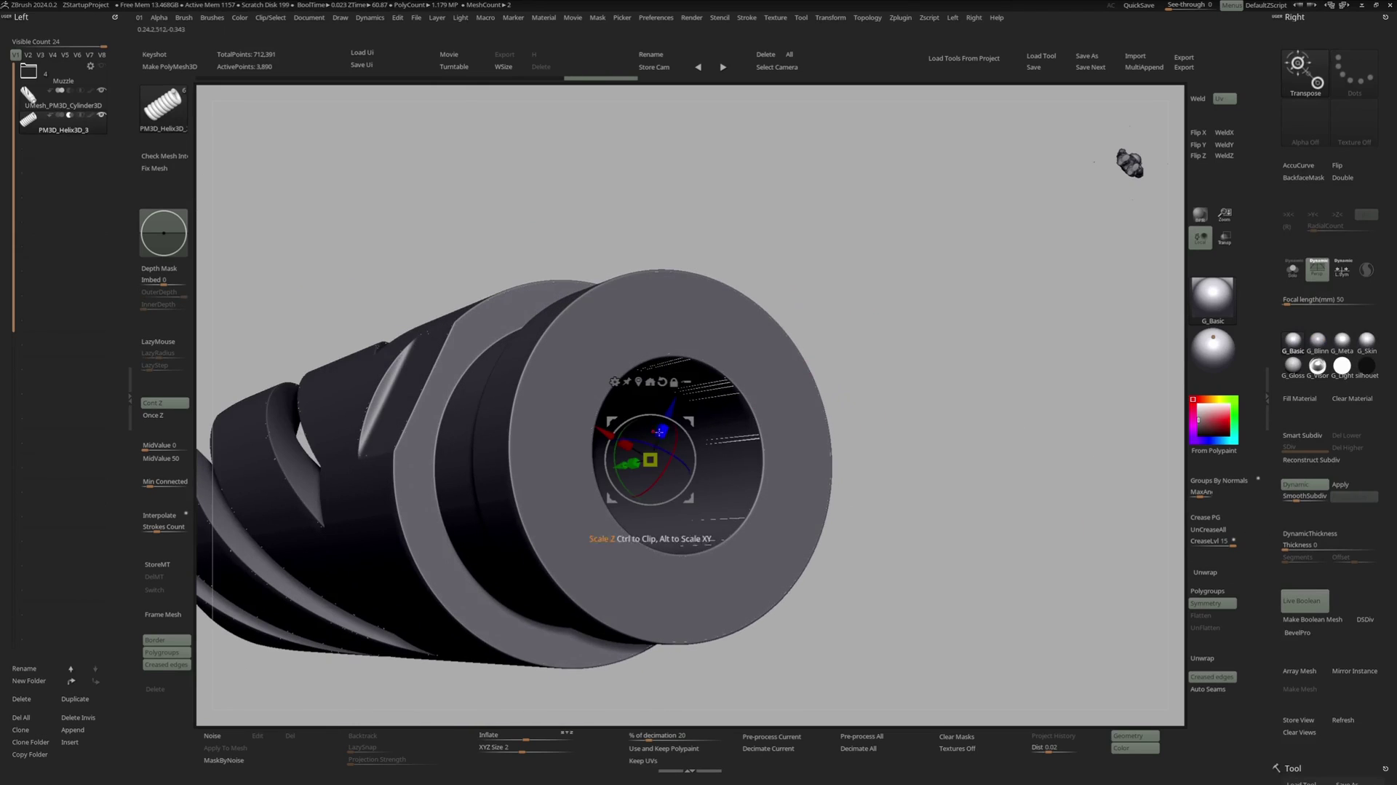
- Scale and position the helix inside the collar's bore so that it cuts a screw thread into the wall
left_click_drag(651, 459, 667, 447)
key("alt+s")
right_click_drag(667, 446, 704, 415)
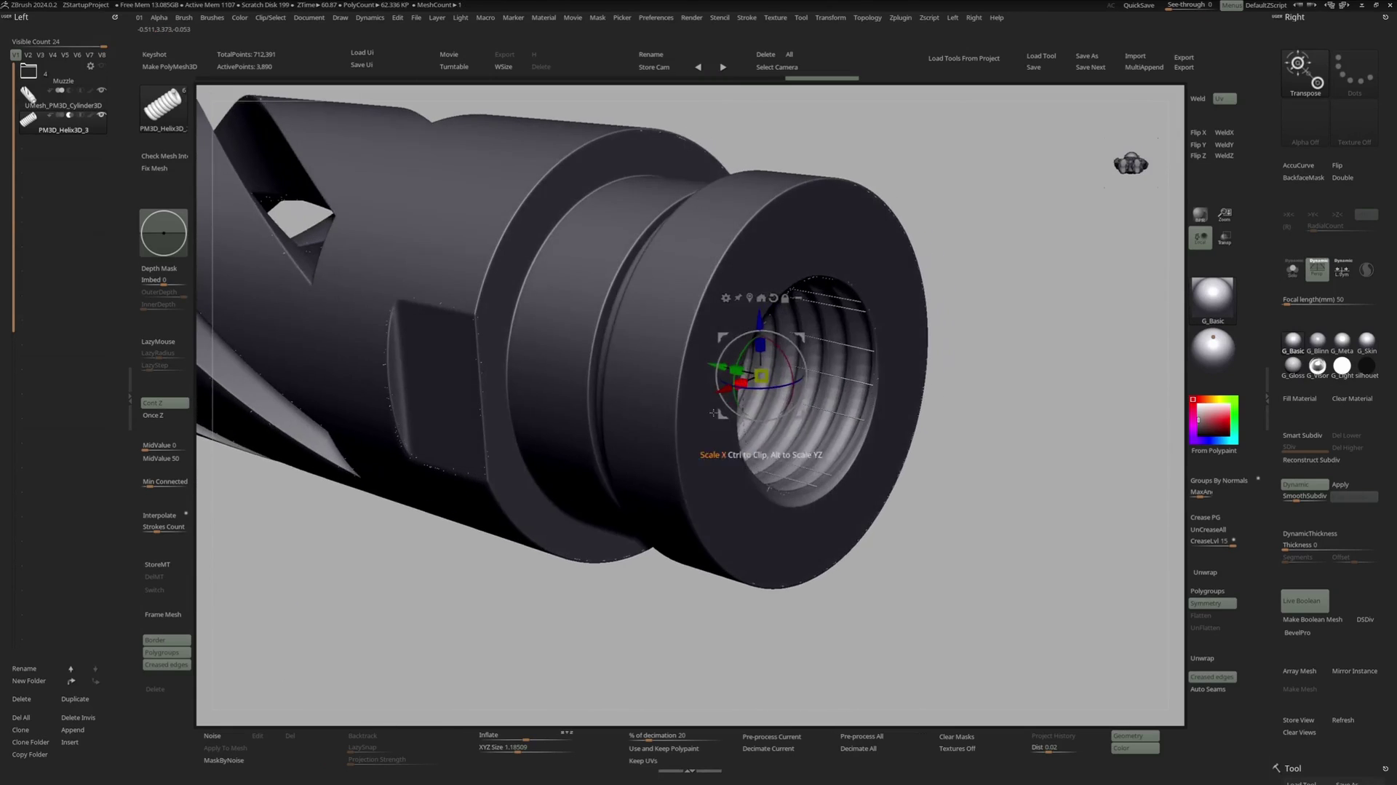
key("q")
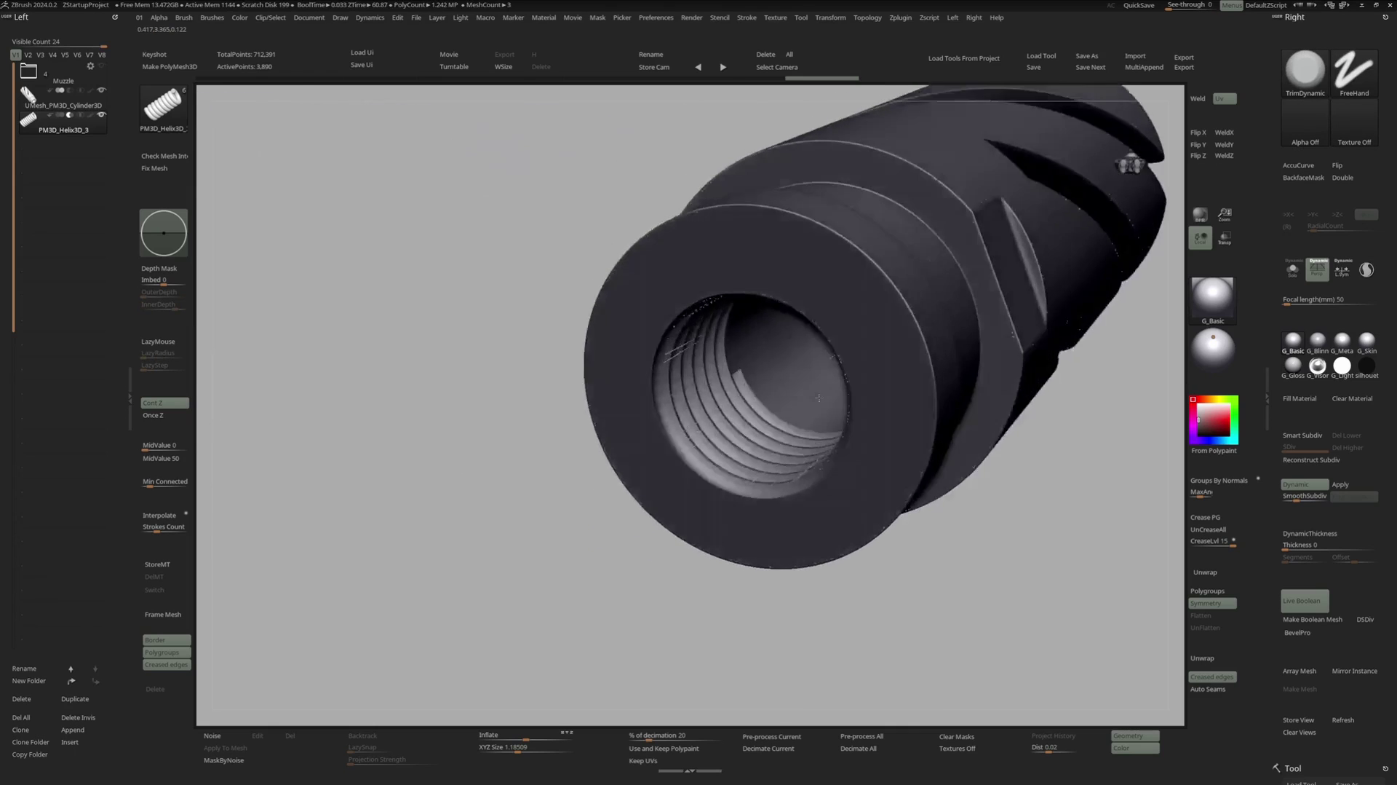
key("w")
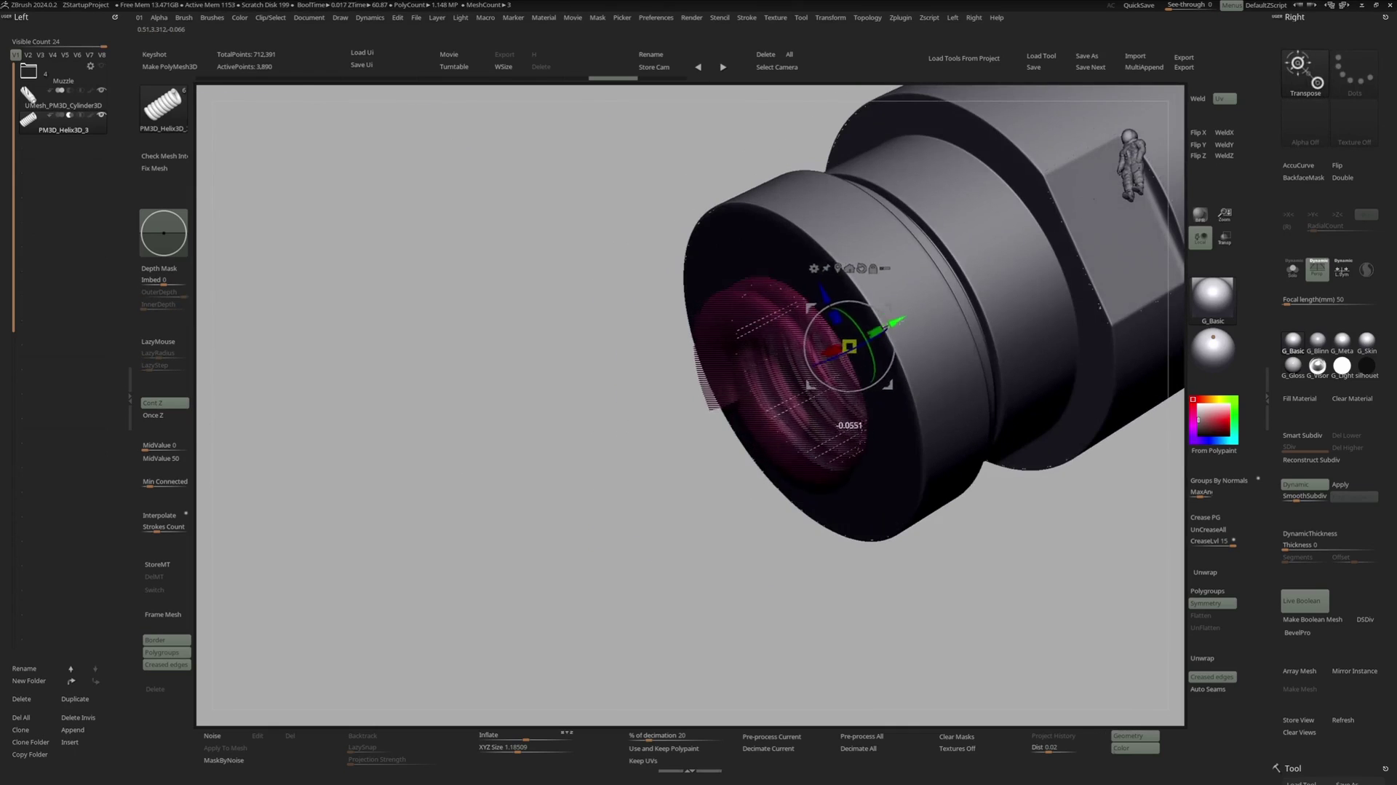
key("ctrl")
mouse_move(908, 327)
right_mouse_down("ctrl")
mouse_move(896, 211)
mouse_move(591, 206)
right_mouse_up("ctrl")
- Create a new folder named screw thread containing the muzzle body and the helix cutter
left_click(55, 105)
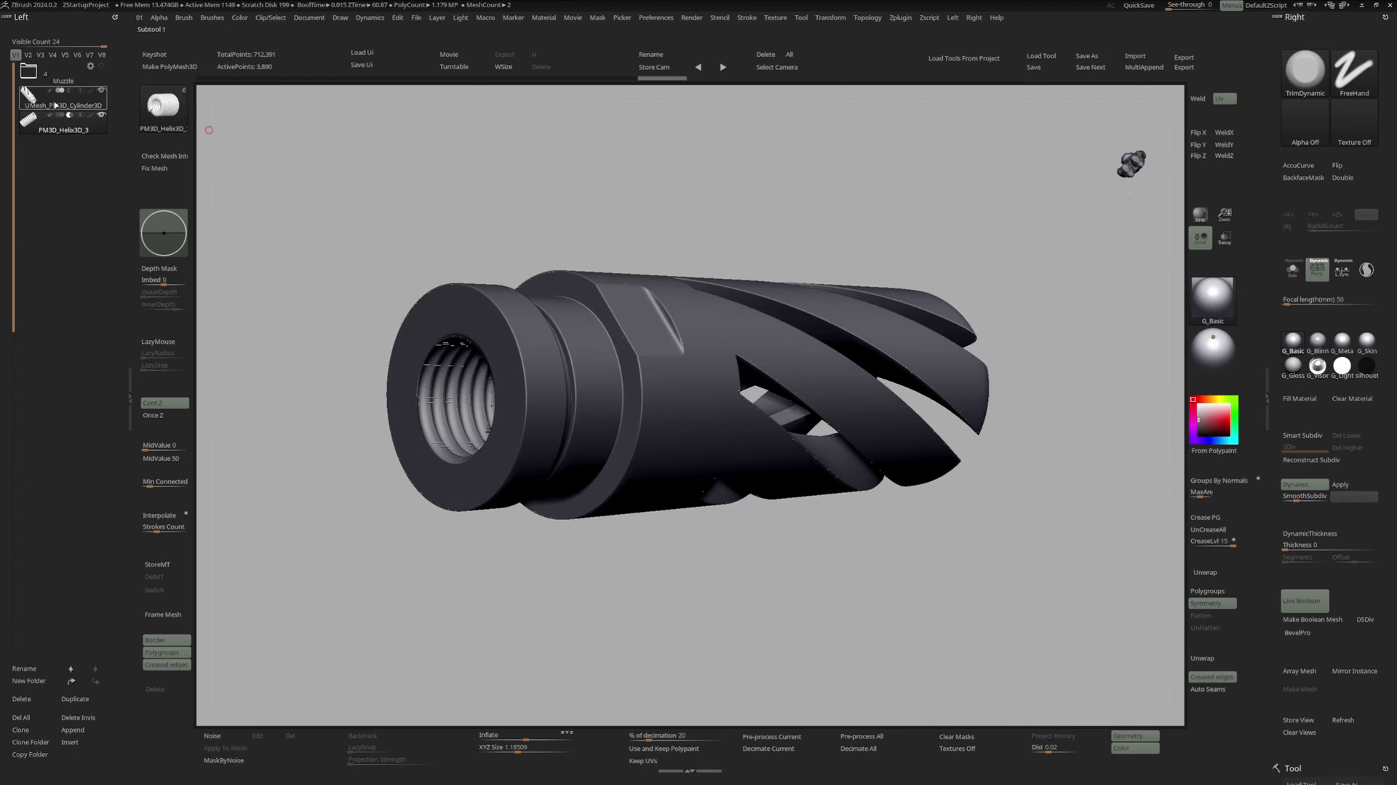
left_click(42, 681)
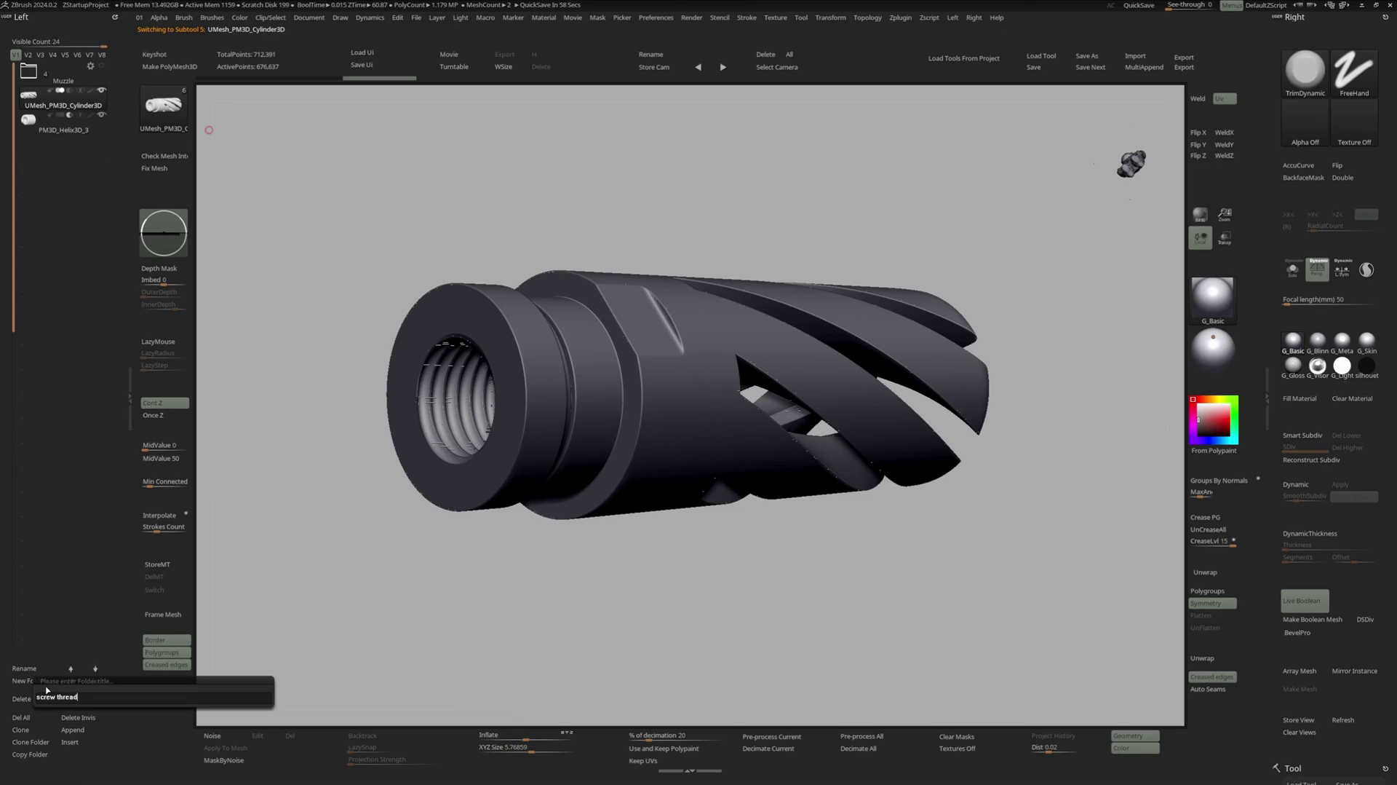
key("Return")
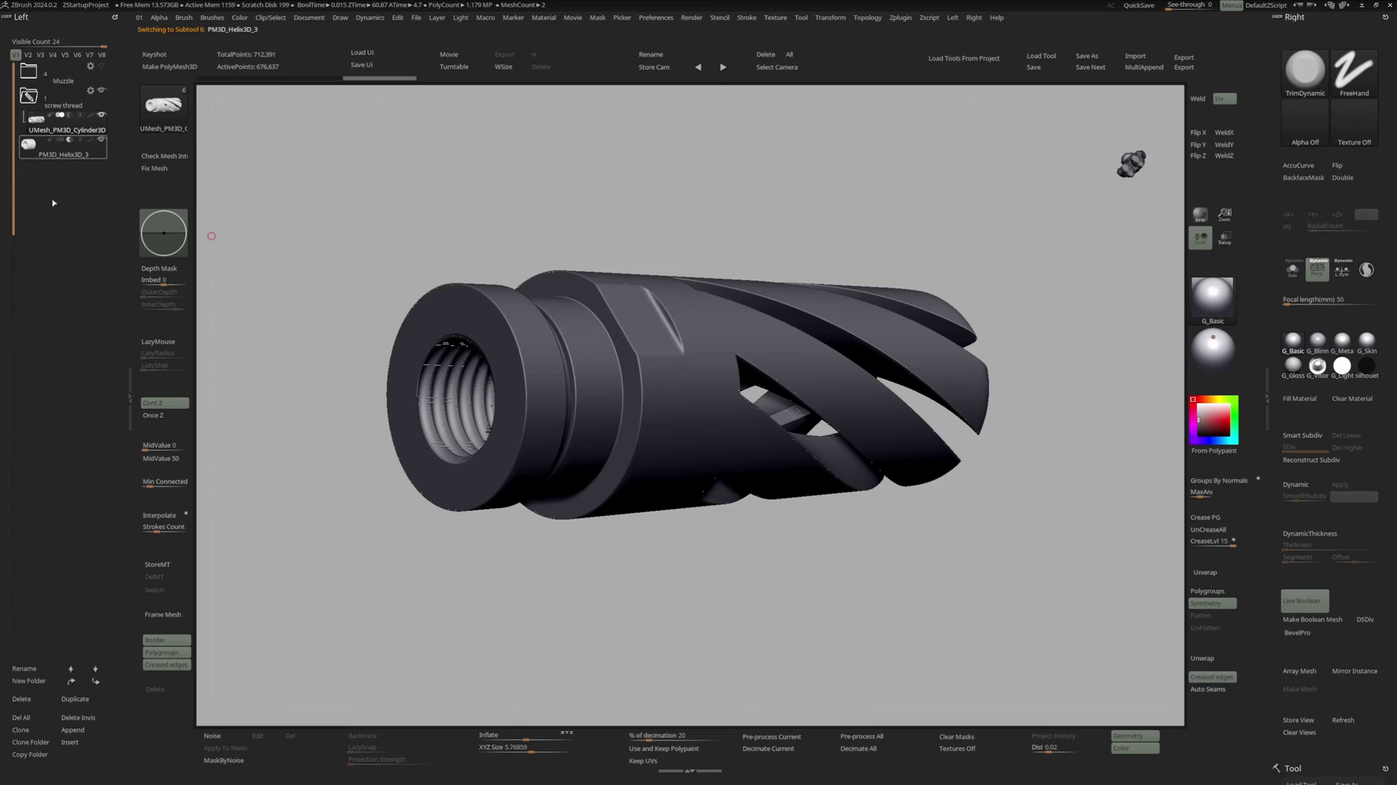
left_click(71, 98)
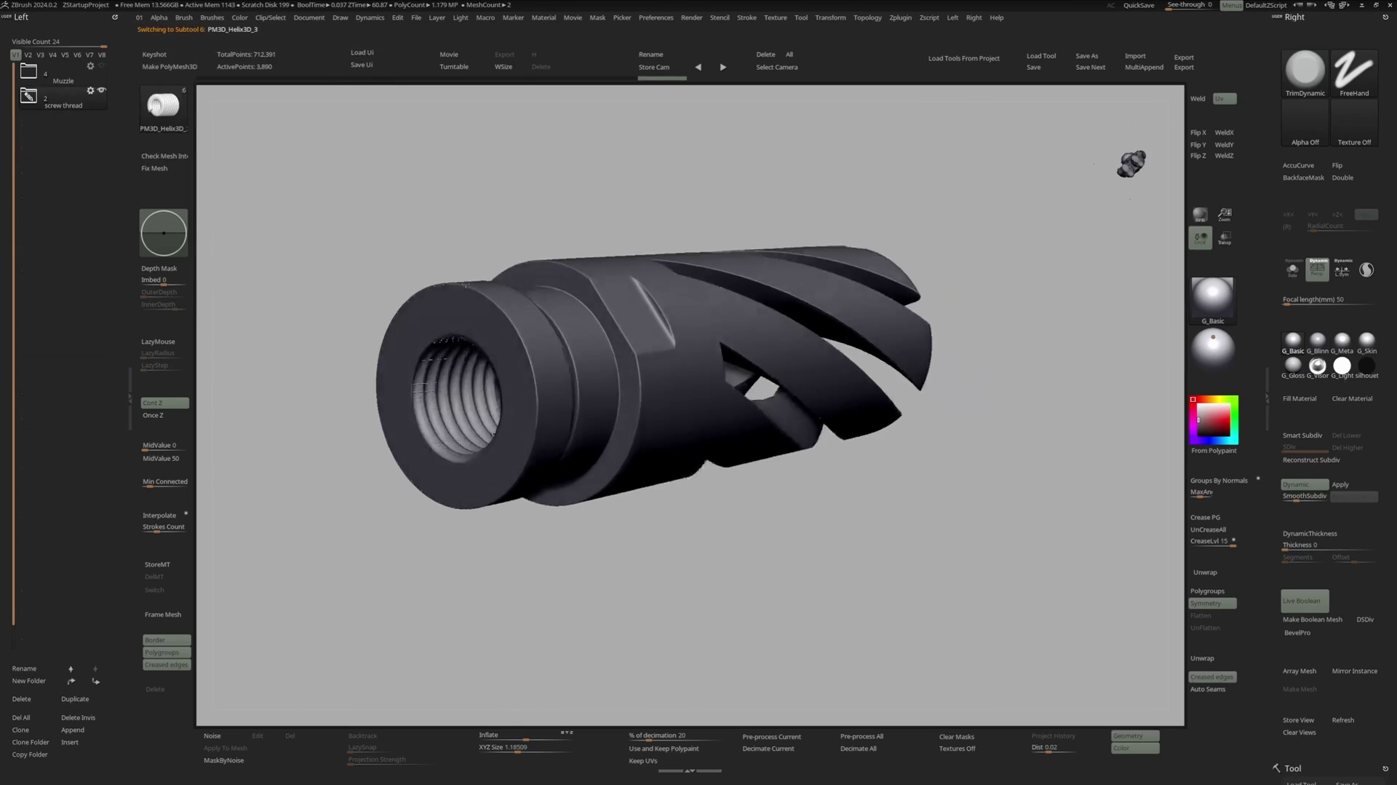
- Run Boolean With DSDiv on the screw thread folder and inspect the resulting threaded muzzle
left_click_drag(947, 538, 1157, 644)
left_click(91, 92)
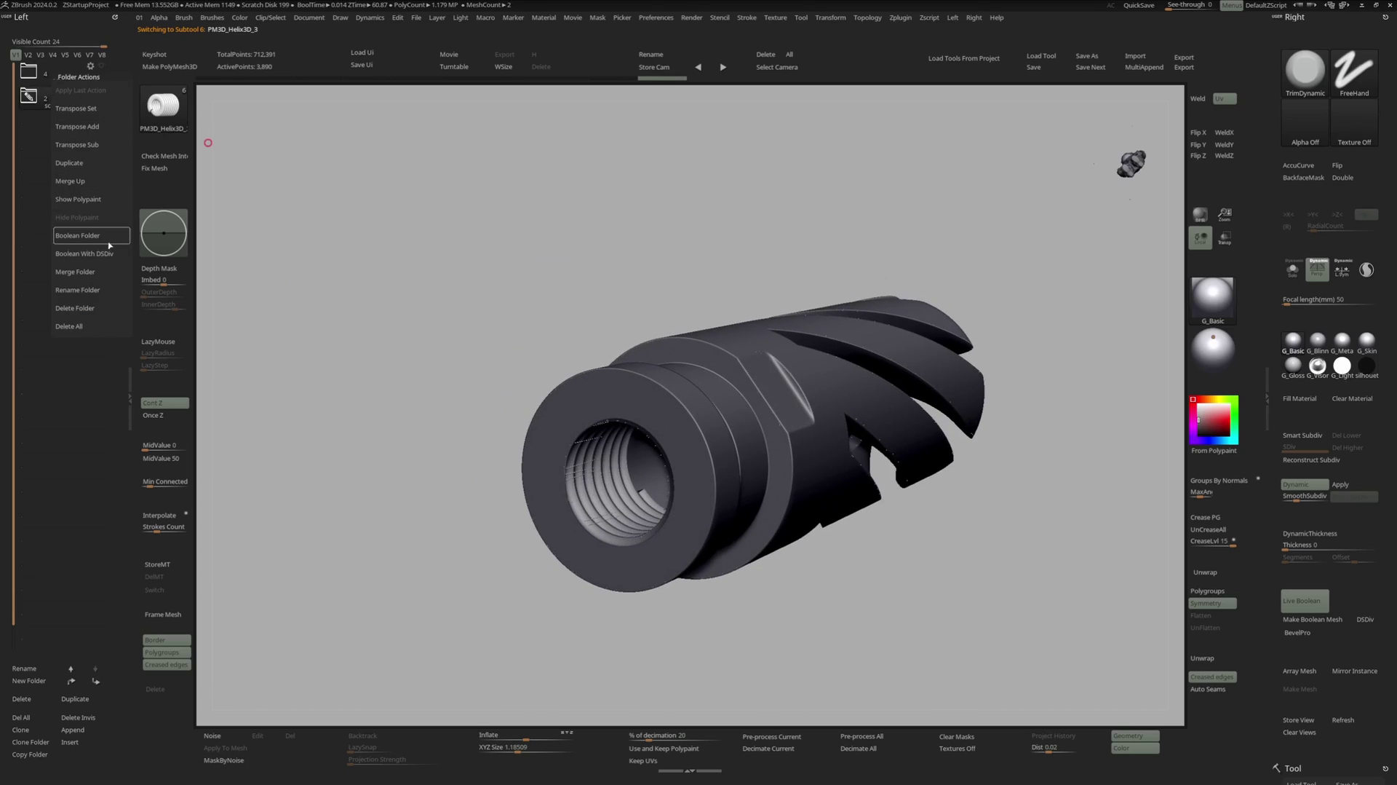
left_click(86, 253)
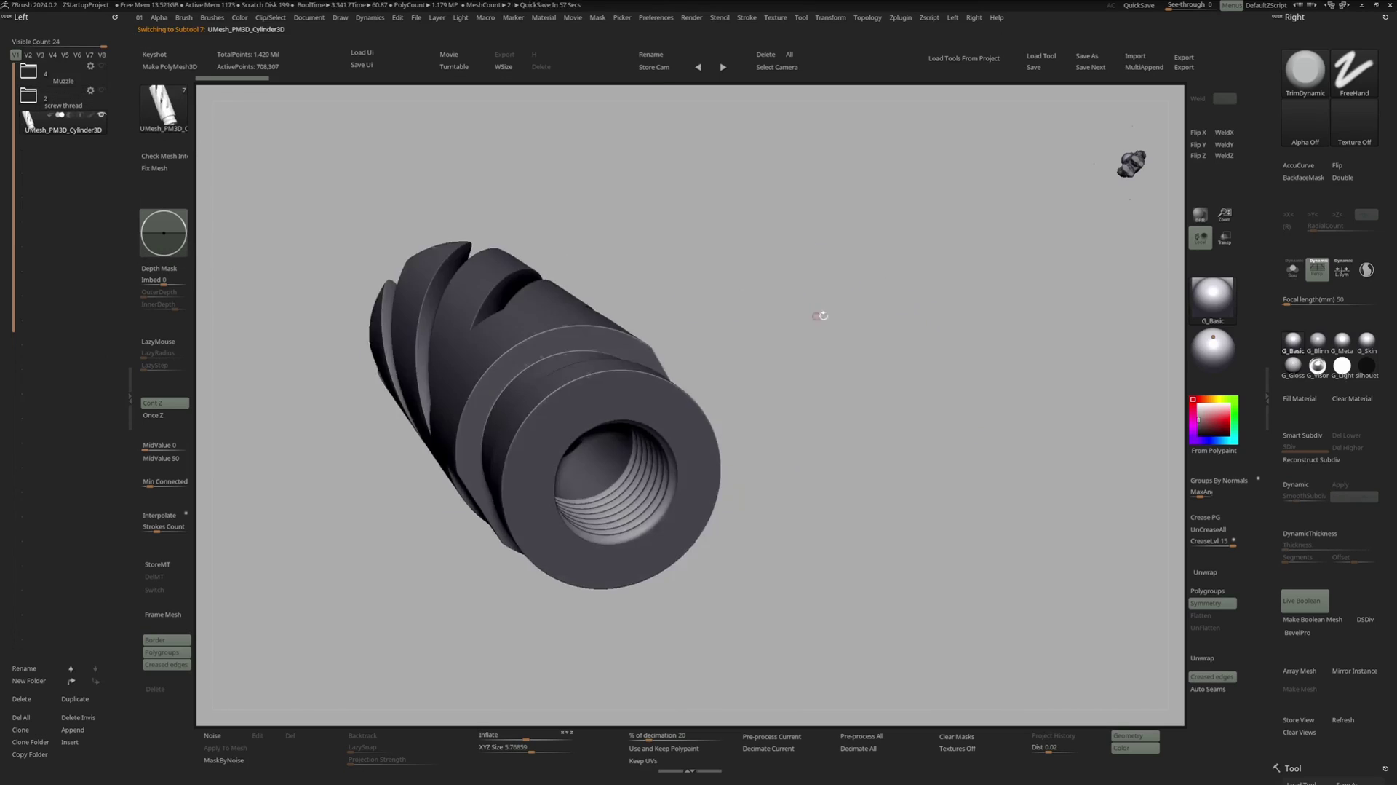
right_click_drag(823, 313, 904, 355, "ctrl")
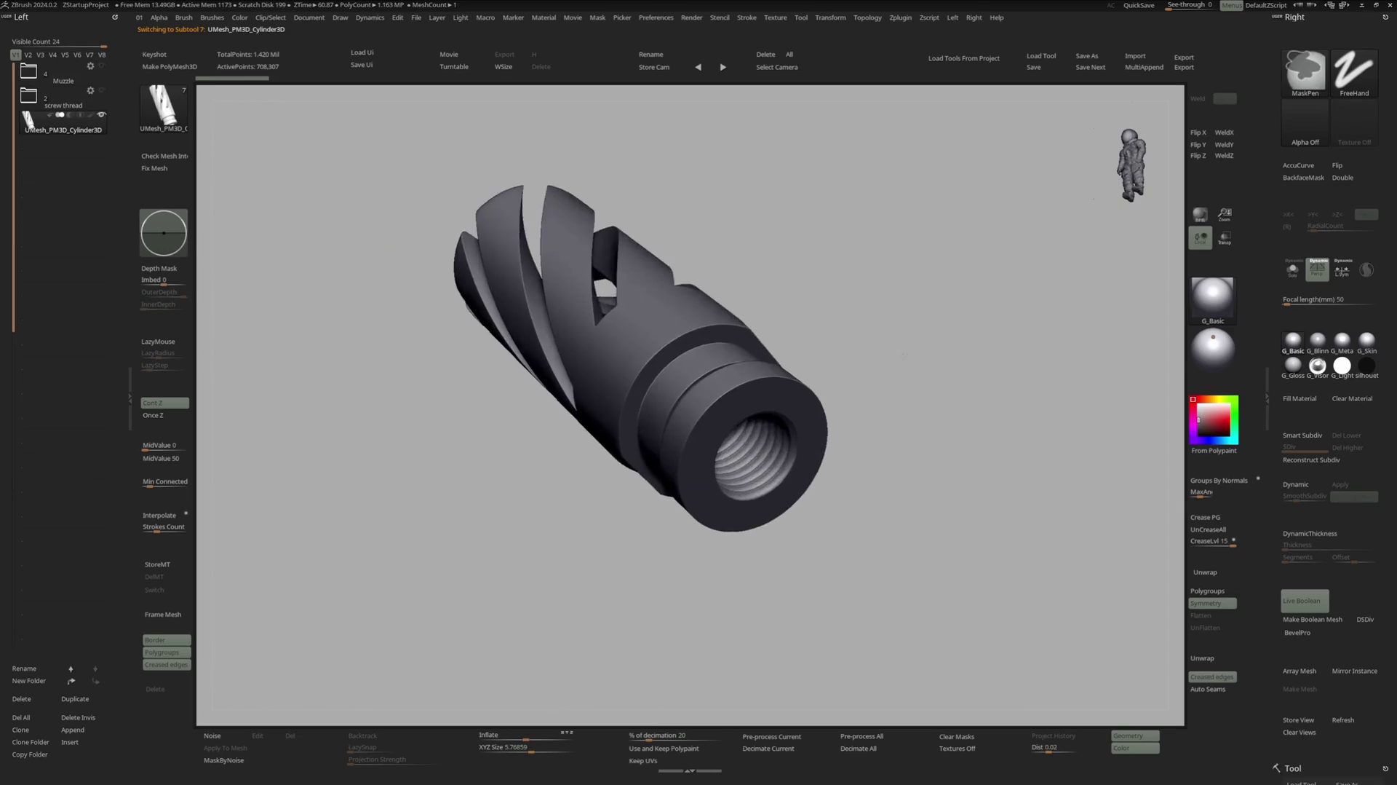
left_click_drag(904, 354, 846, 339)
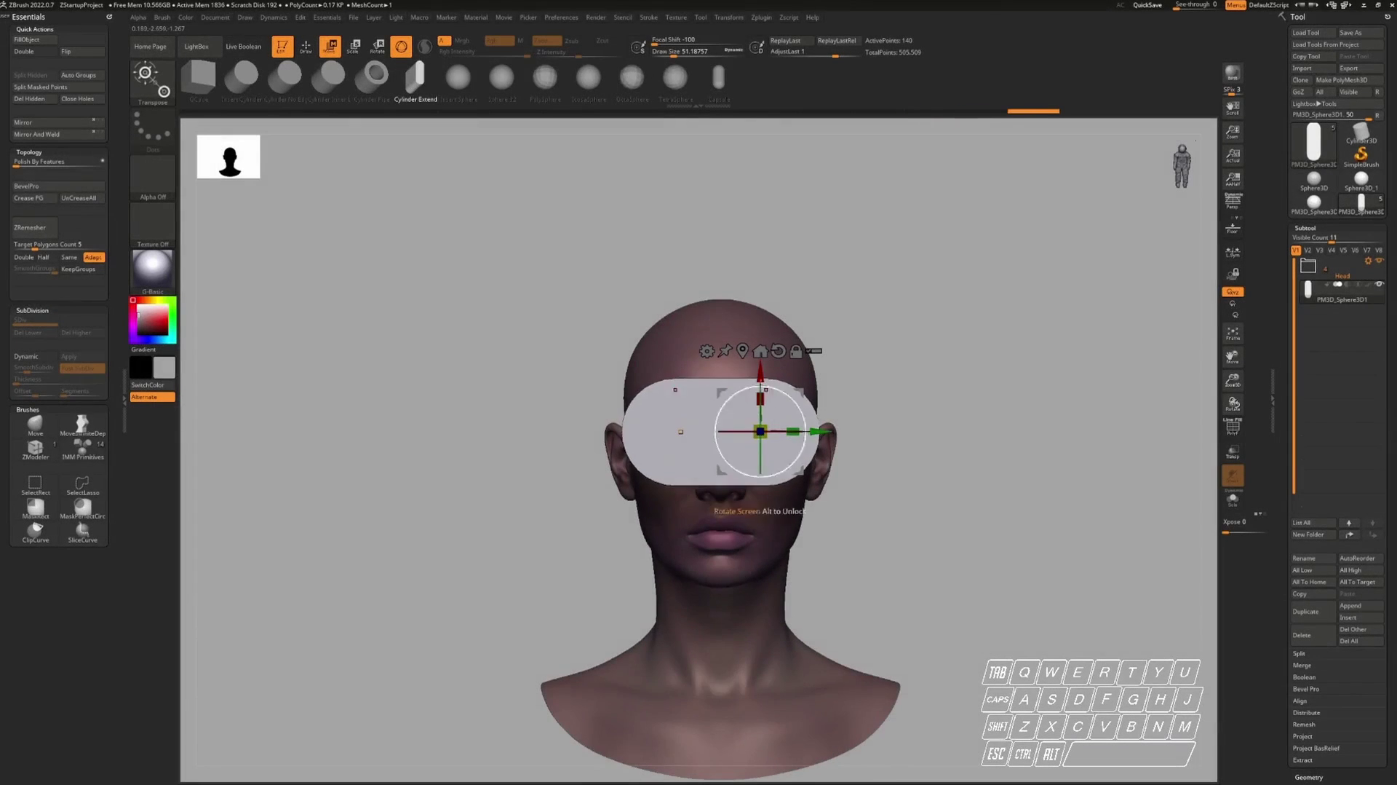
left_click_drag(750, 451, 982, 509)
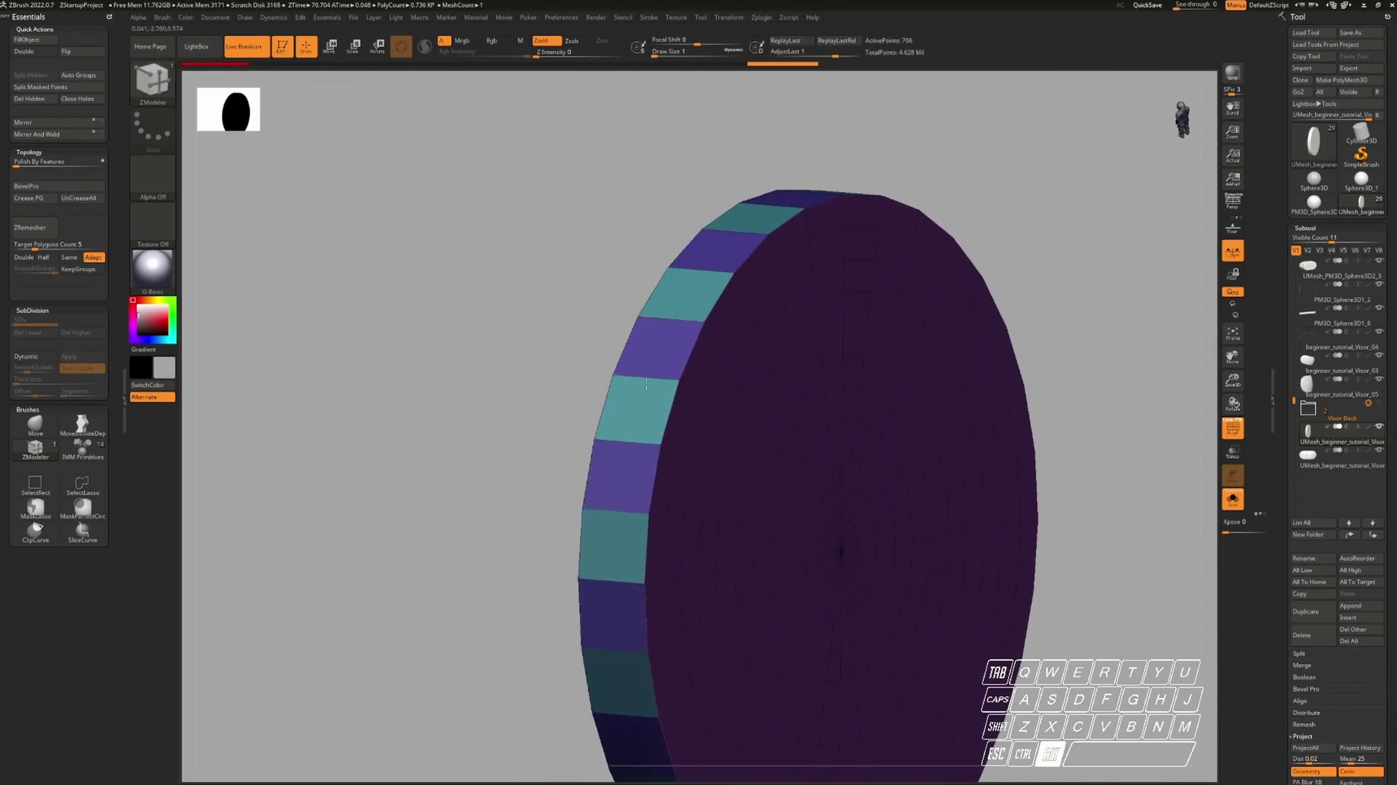
- Extrude the alternating polygroup faces around the disc's rim outward with ZModeler
key("space")
left_click(760, 483)
left_click_drag(655, 341, 644, 326)
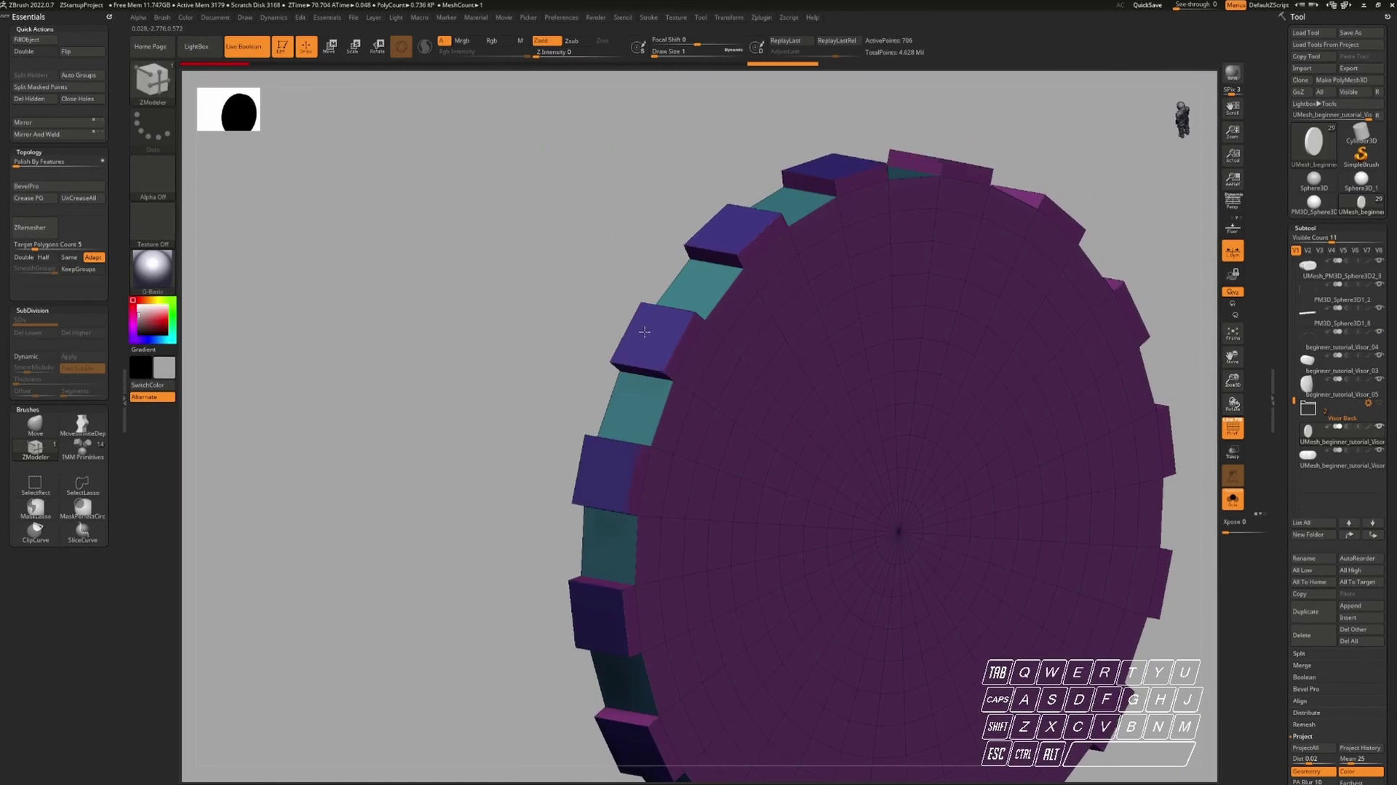
key("alt")
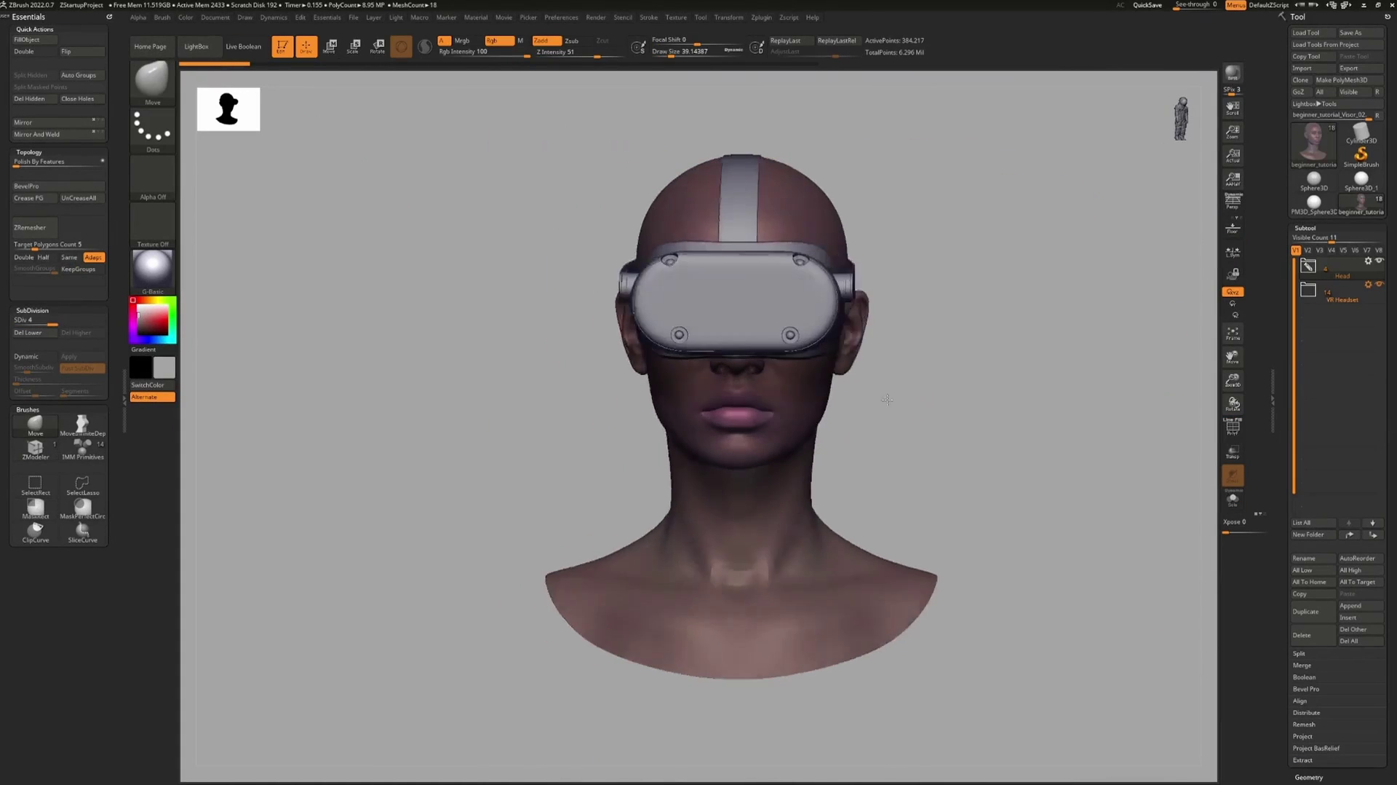